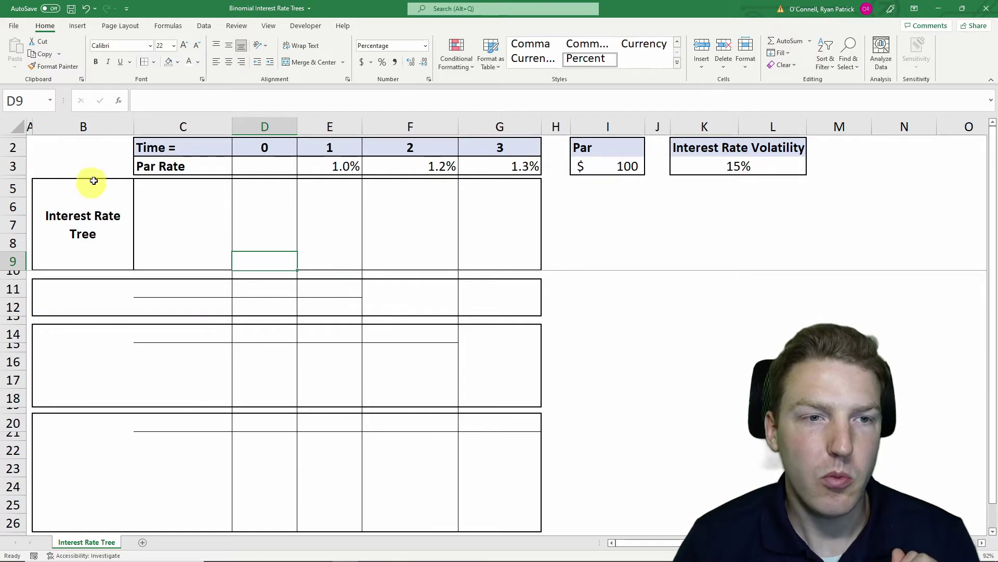
Examine the time heading row and the columns for times 0 through 3.
left_click_drag(154, 150, 475, 147)
left_click(410, 166)
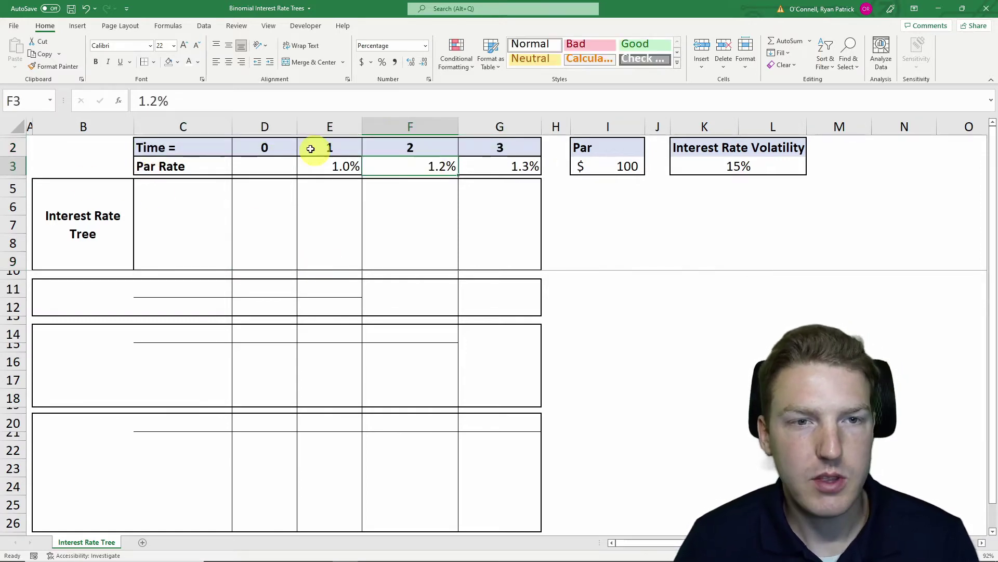
left_click(269, 126)
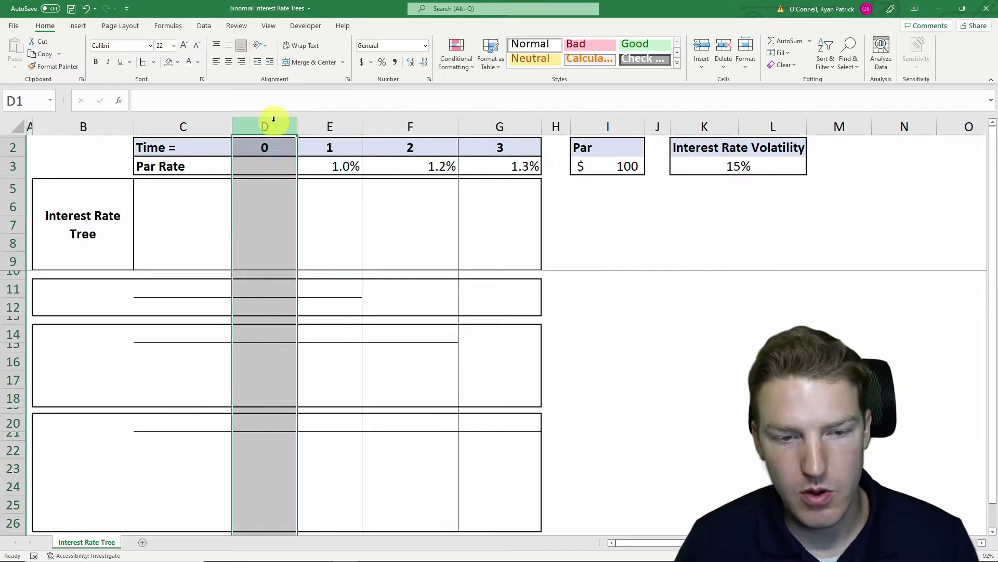
left_click(269, 146)
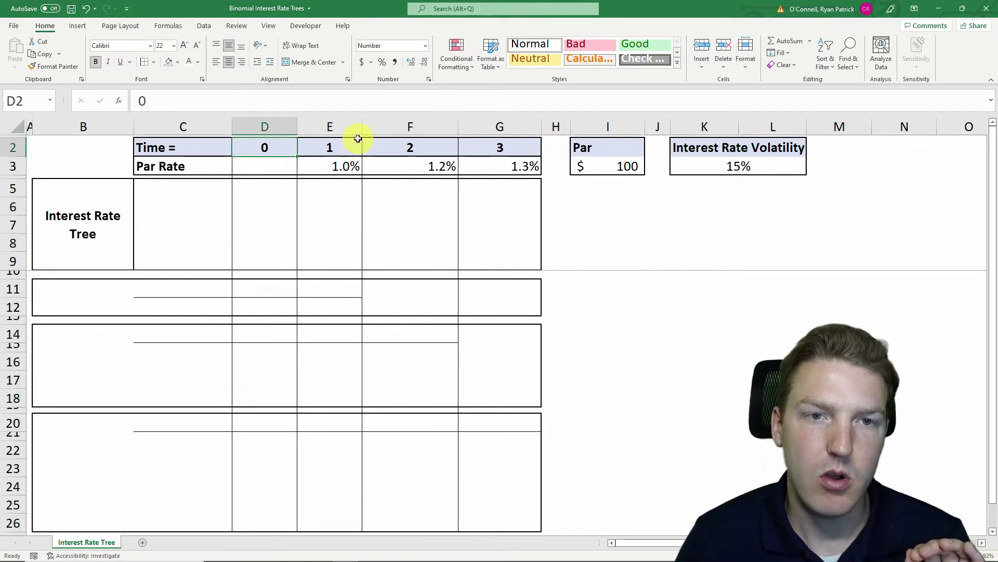
left_click(331, 127)
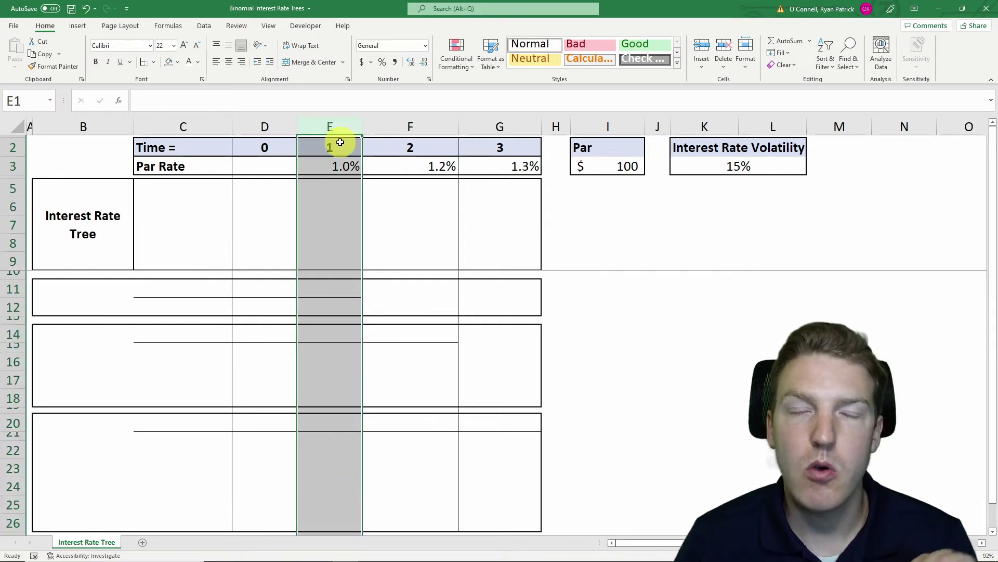
left_click(410, 127)
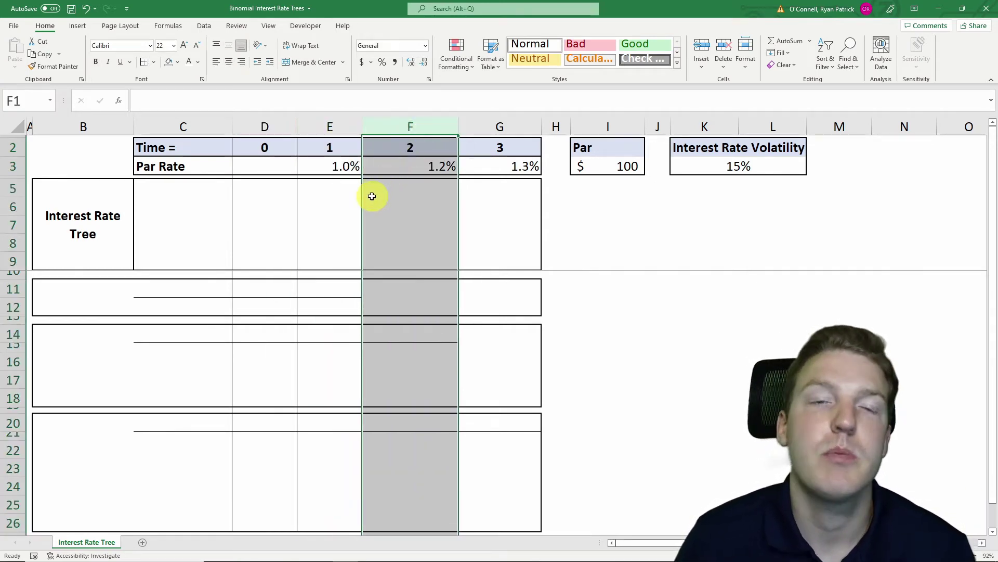
left_click(481, 126)
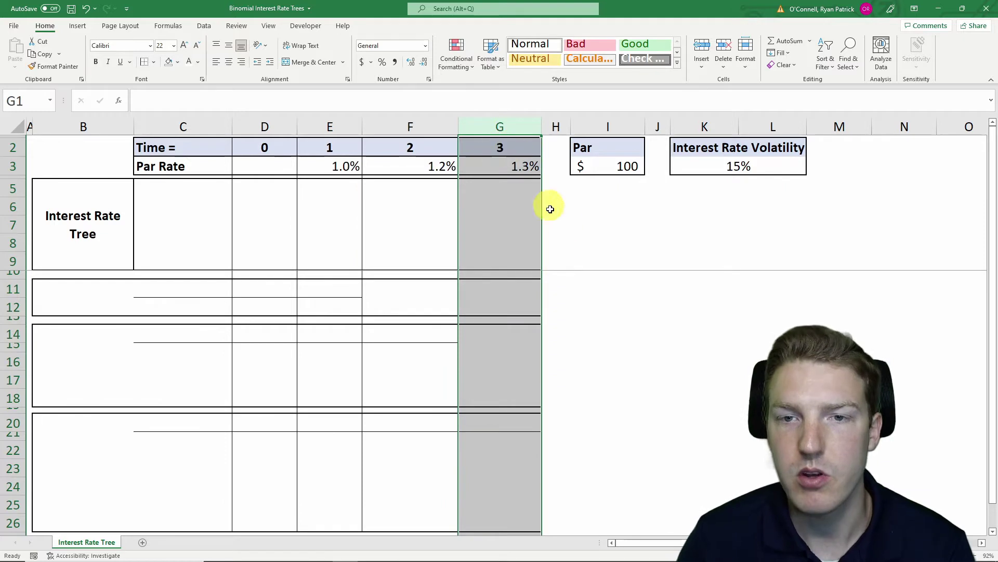
left_click(572, 229)
Examine the par rates for times 1 to 3 together with the par value in I3.
left_click(185, 164)
left_click_drag(185, 164, 495, 166)
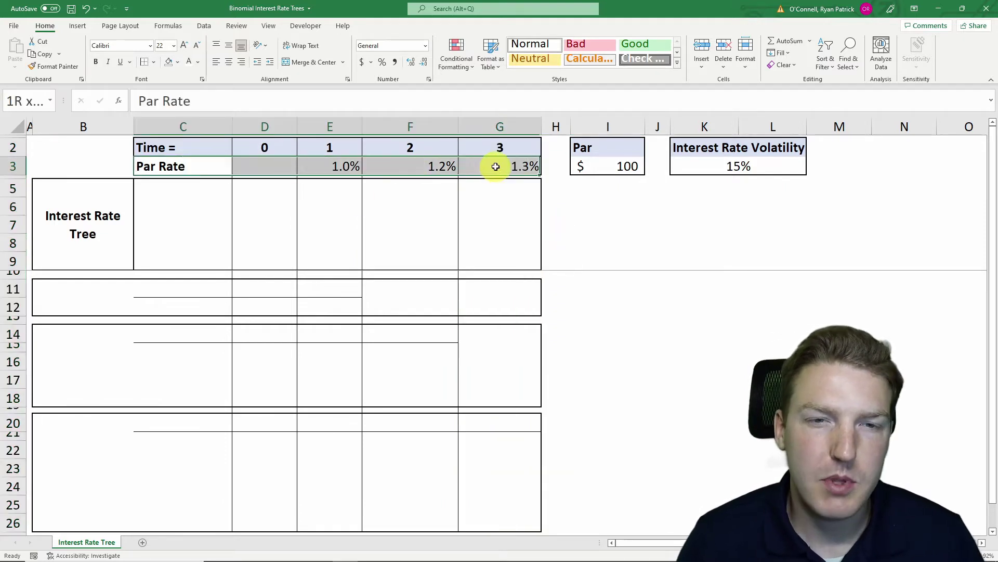
left_click(342, 170)
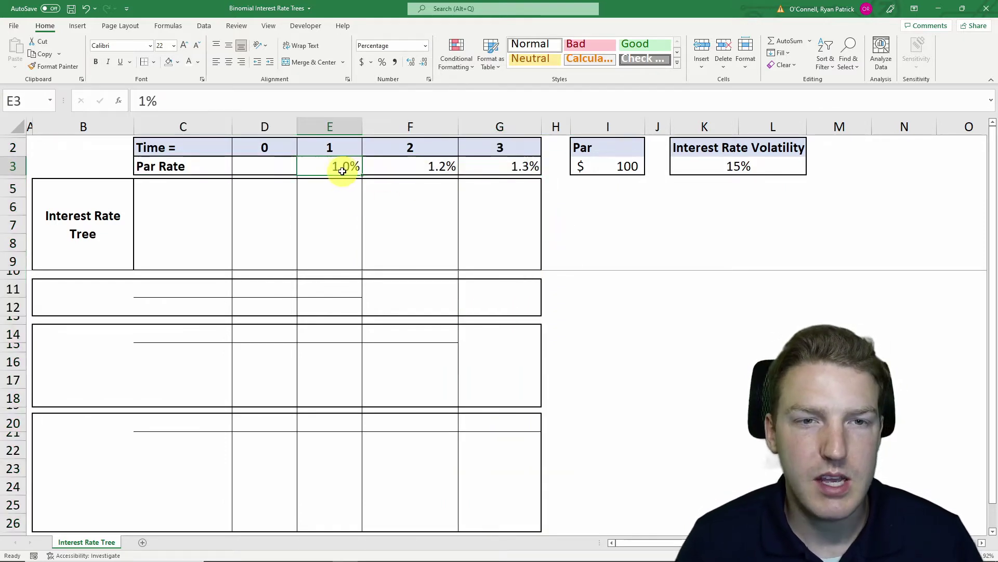
left_click(624, 167)
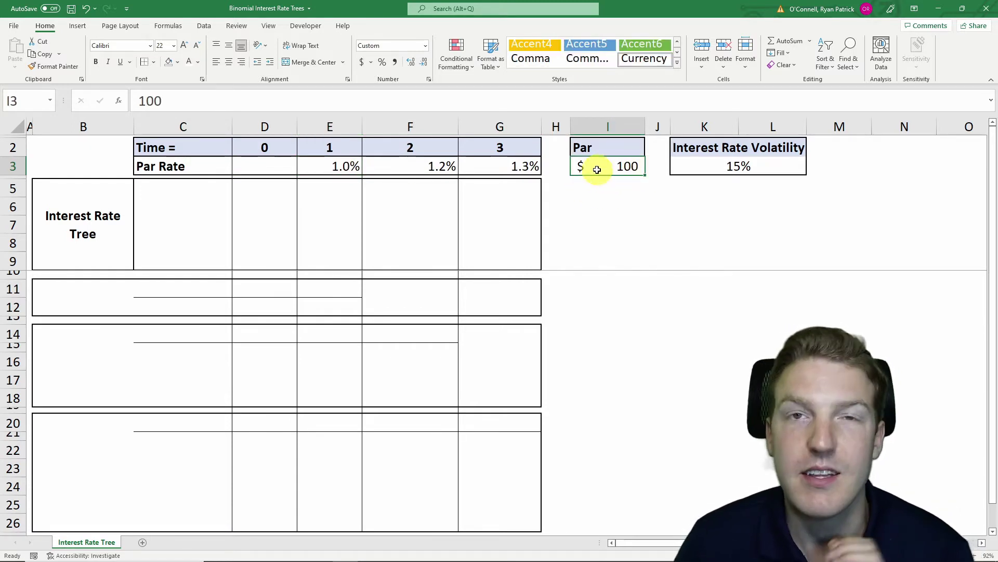
left_click(345, 166)
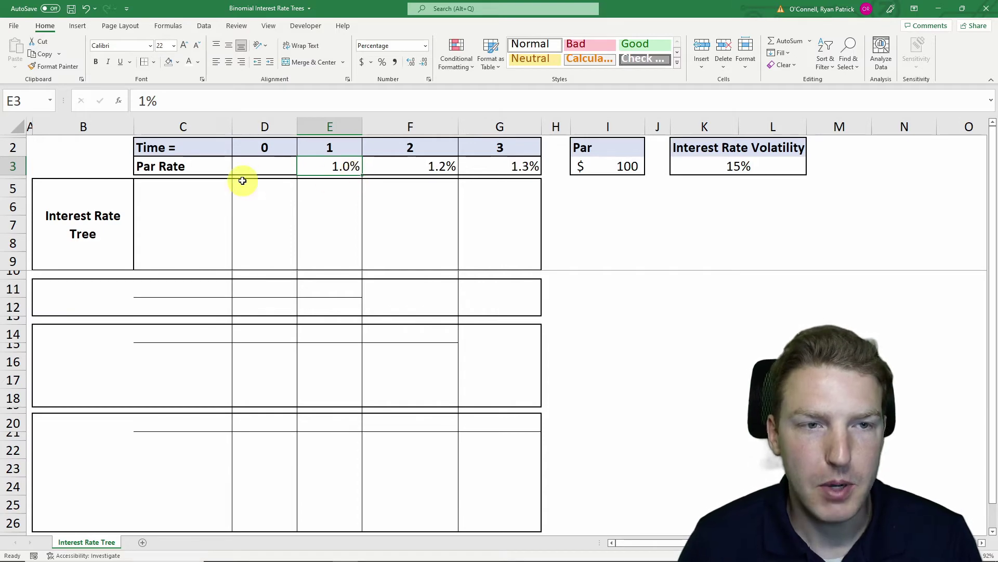
left_click(389, 168)
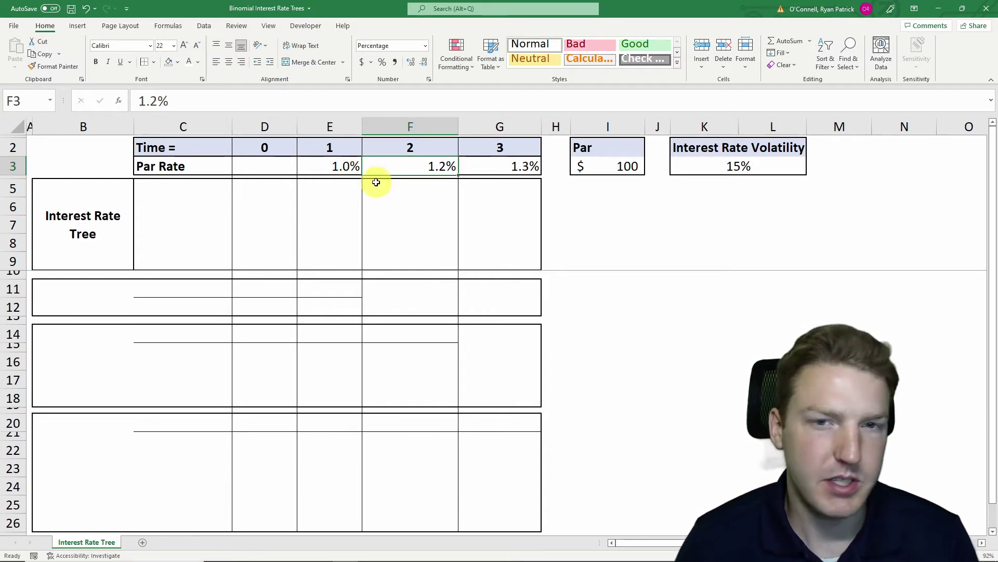
left_click(617, 167)
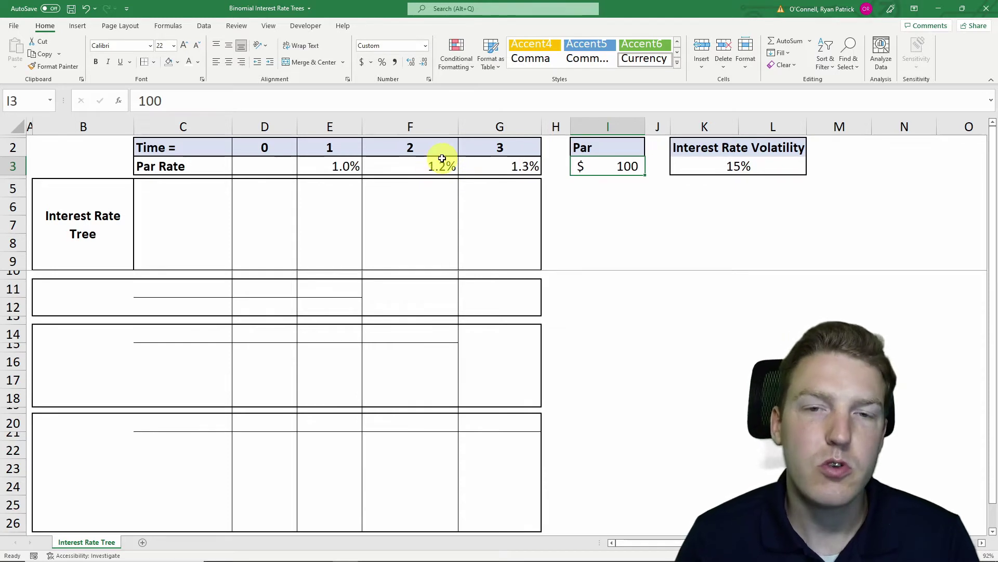
left_click(516, 163)
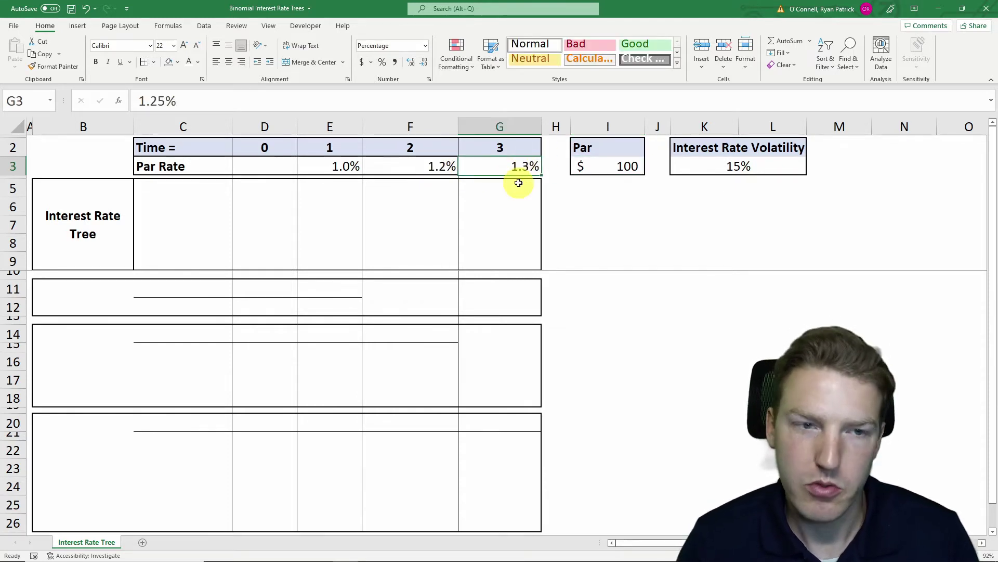
Link the time 0 node of the interest rate tree in D7 to the one-year par rate with =E3.
left_click(199, 223)
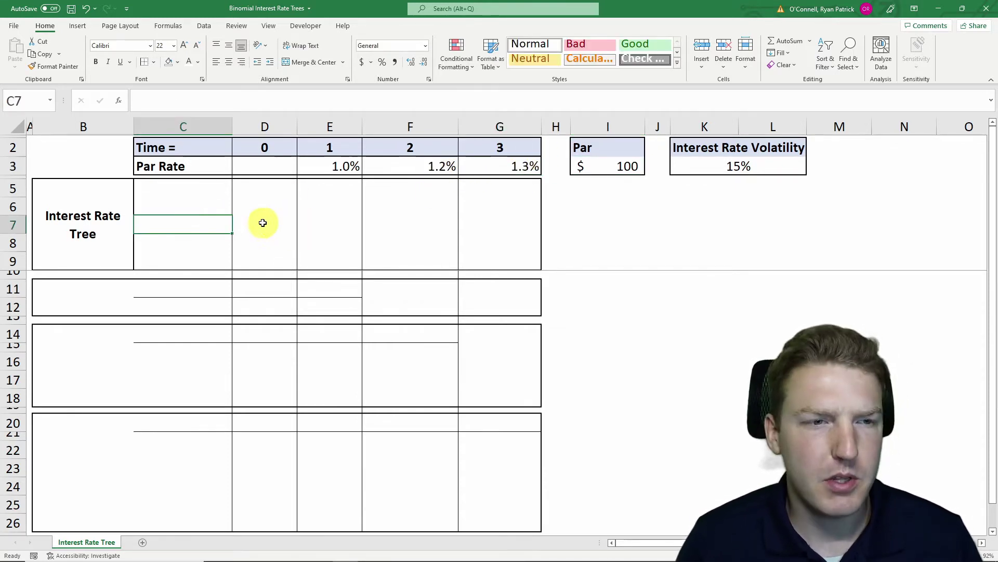
left_click(287, 225)
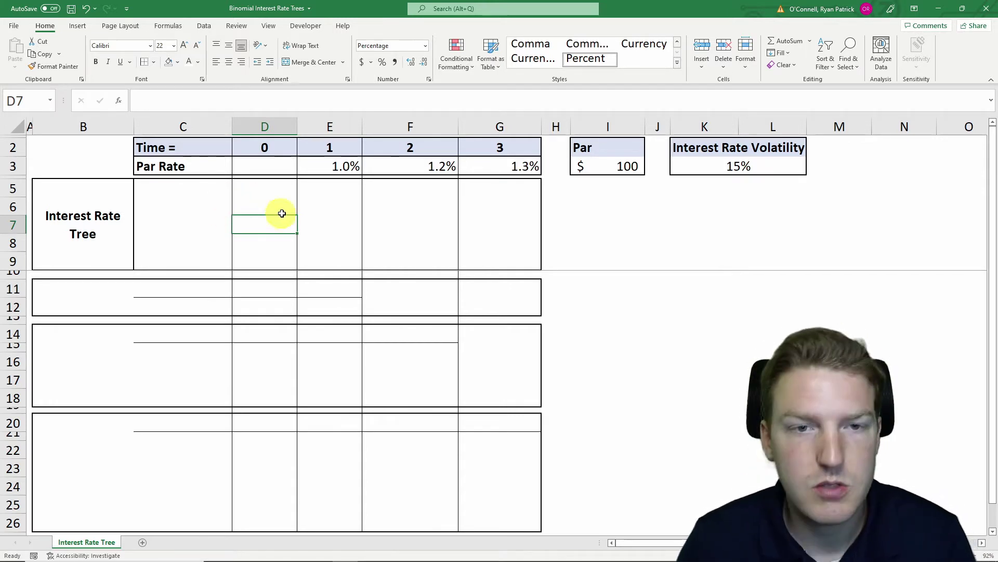
type("=")
left_click(350, 166)
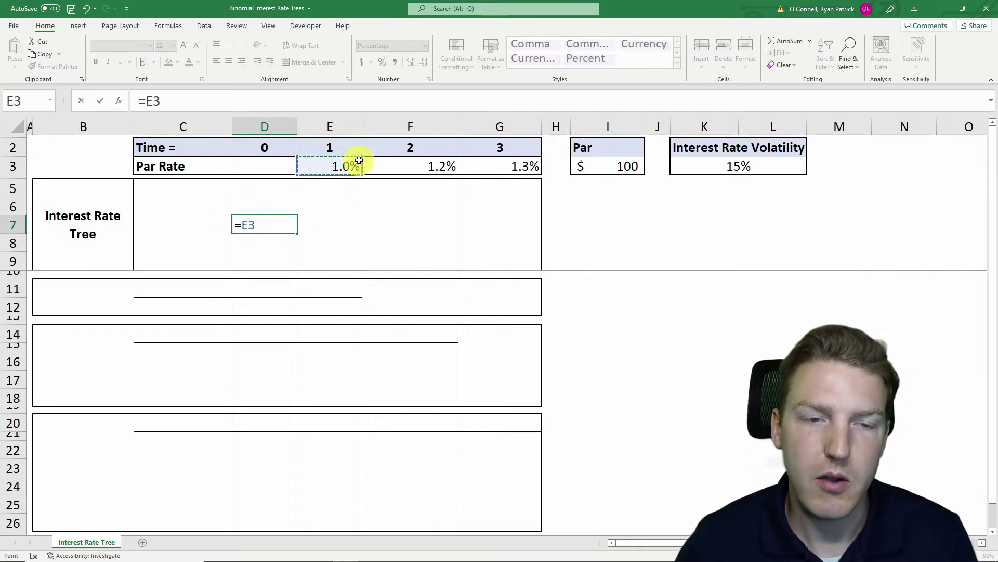
key("Return")
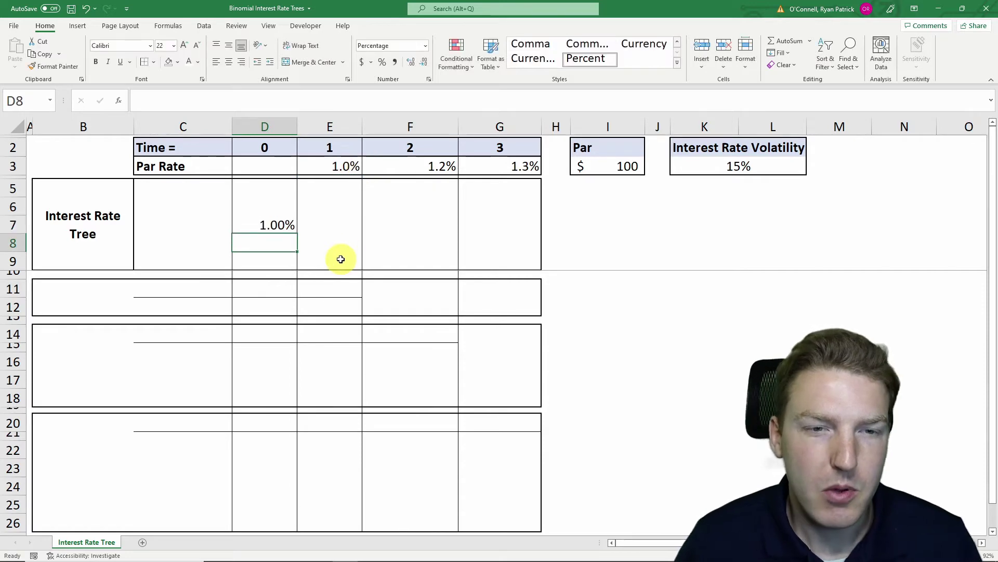
Enter 2% as the lower time 1 rate of the interest rate tree in E8.
left_click(332, 237)
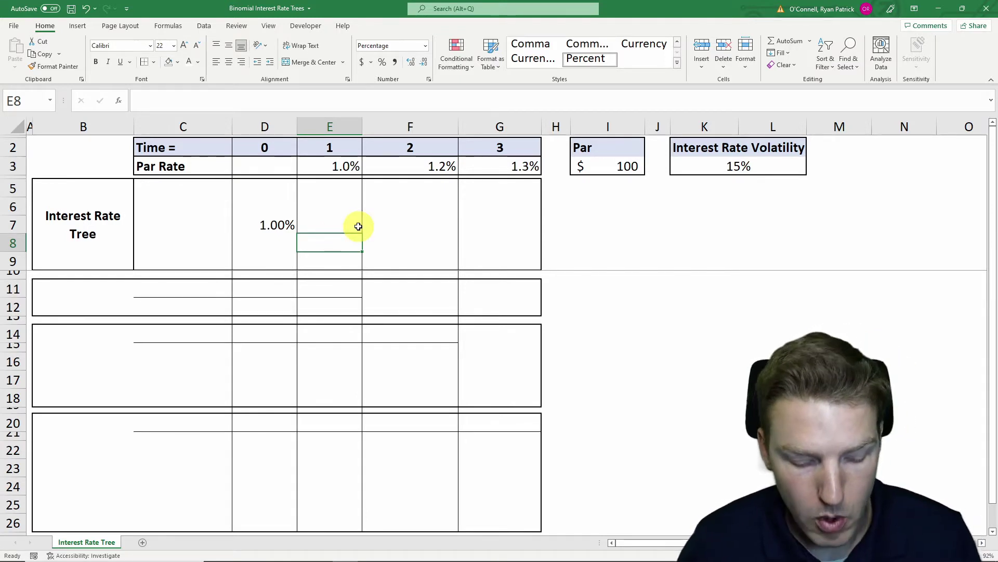
type("2")
key("Return")
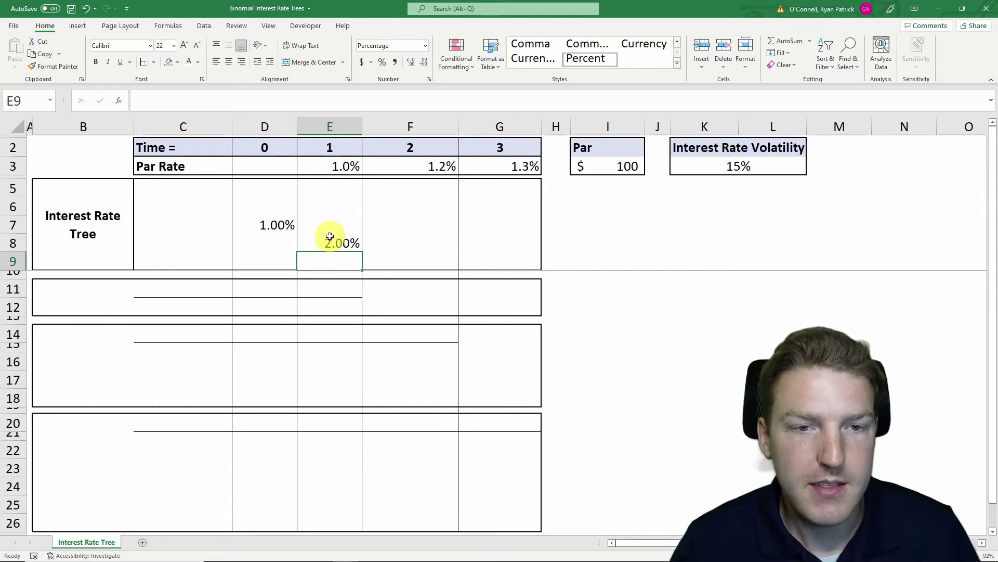
Calculate the upper time 1 rate in E6 from the lower rate and the interest rate volatility with =E8*EXP(2*K3).
left_click(313, 211)
left_click(278, 224)
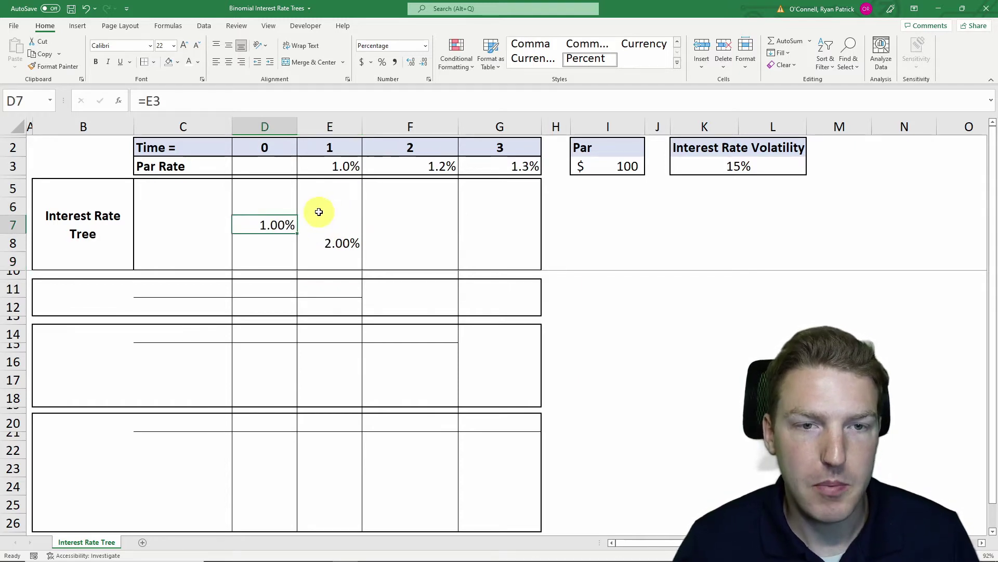
left_click(325, 208)
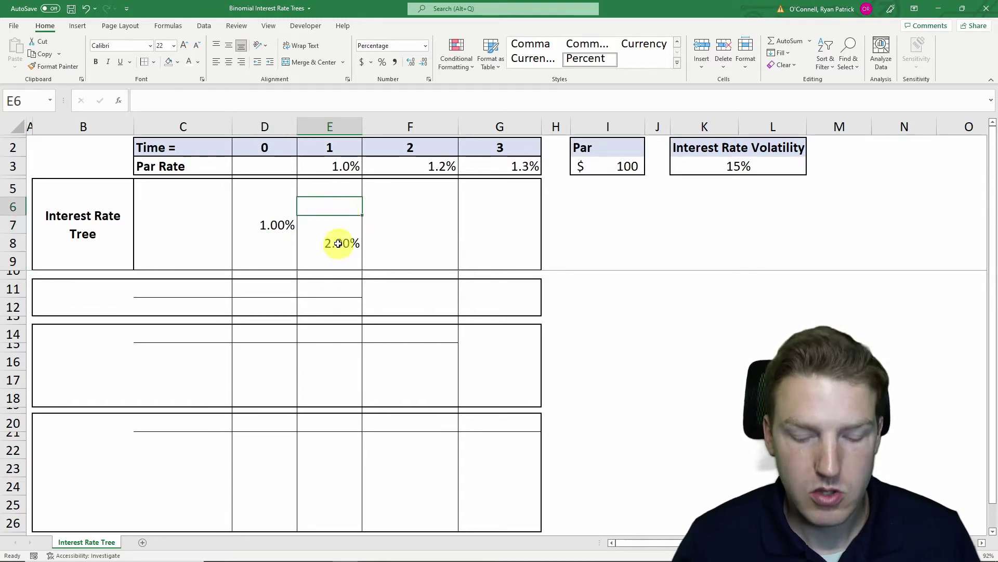
type("=")
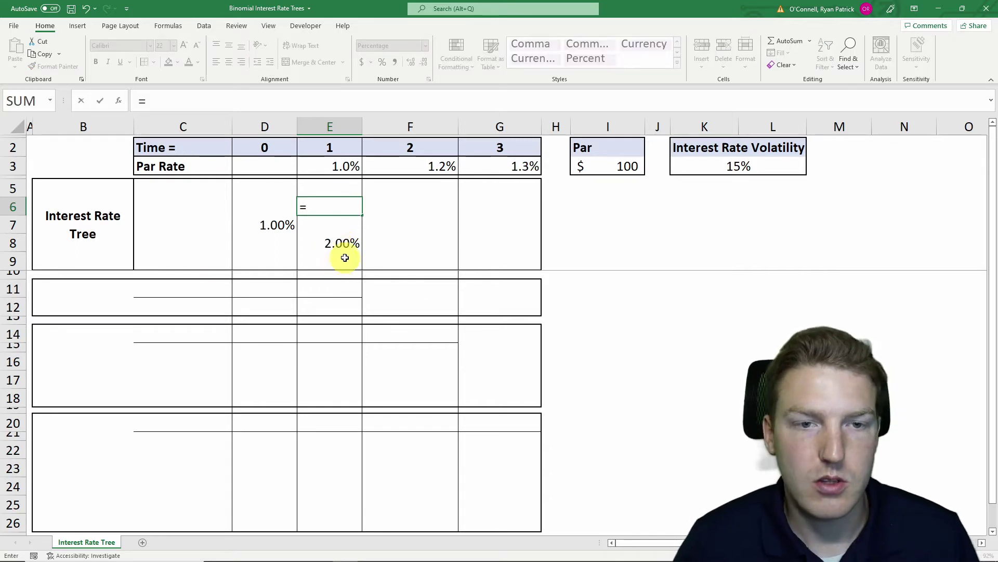
left_click(346, 243)
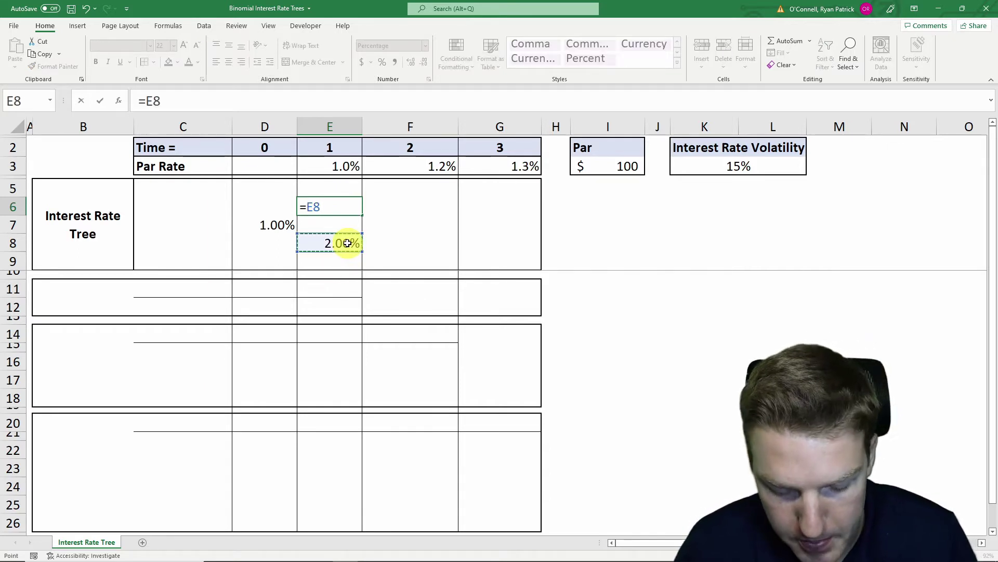
type("*exp")
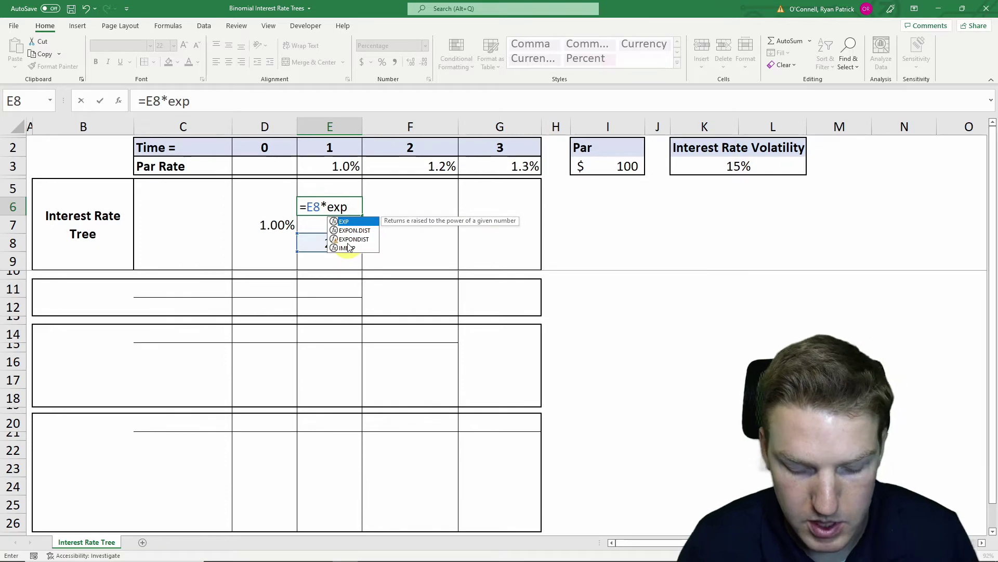
type("(")
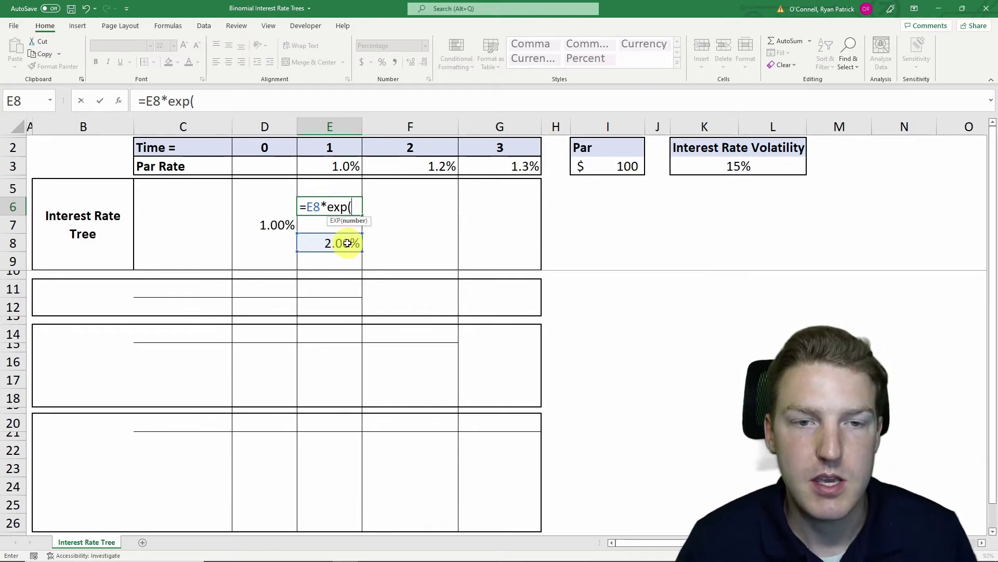
type("2")
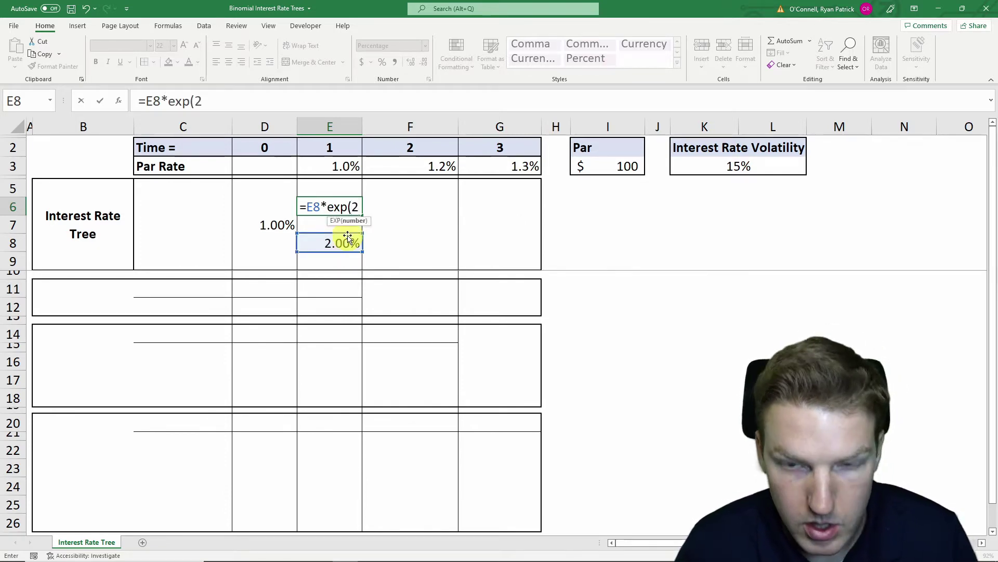
type("*")
left_click(738, 167)
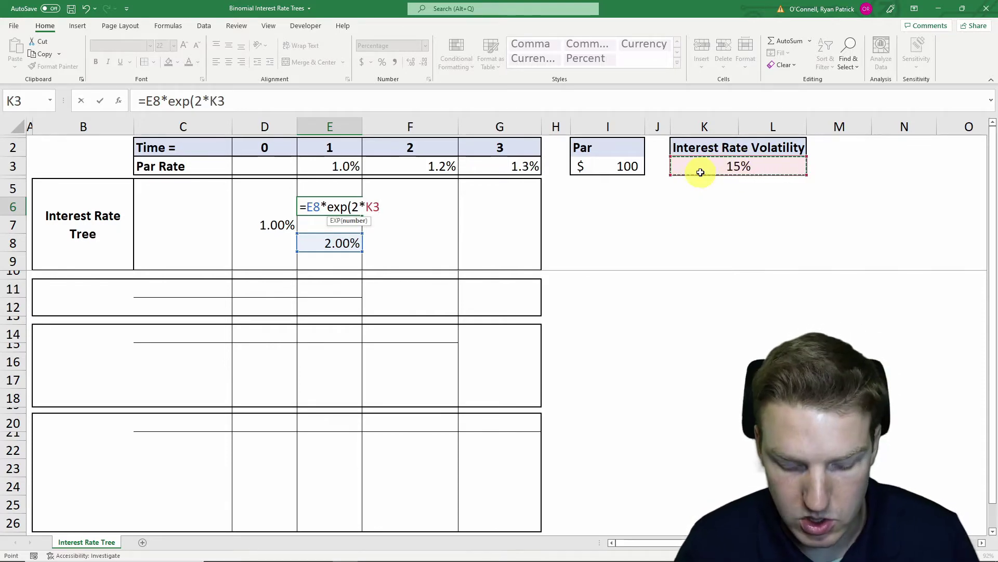
type(")")
key("Return")
Examine the upper rate formula in E6 against the lower rate in E8 and the cells it references.
left_click(348, 243)
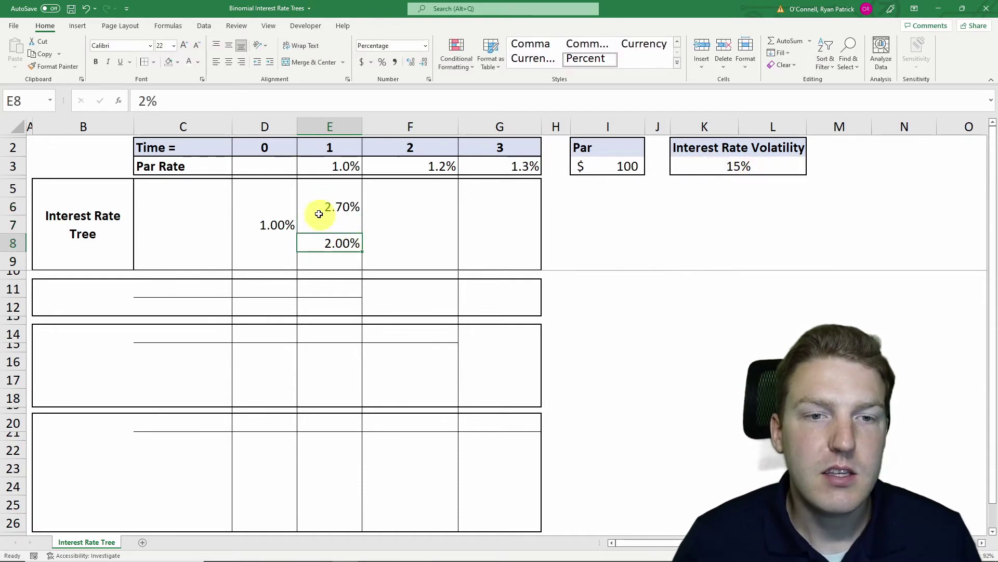
left_click(332, 207)
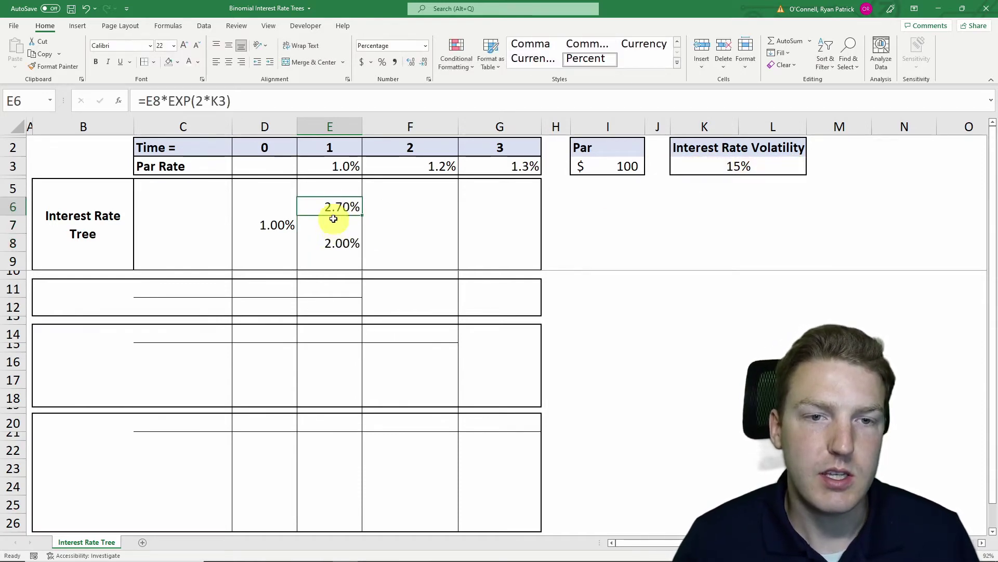
left_click(337, 243)
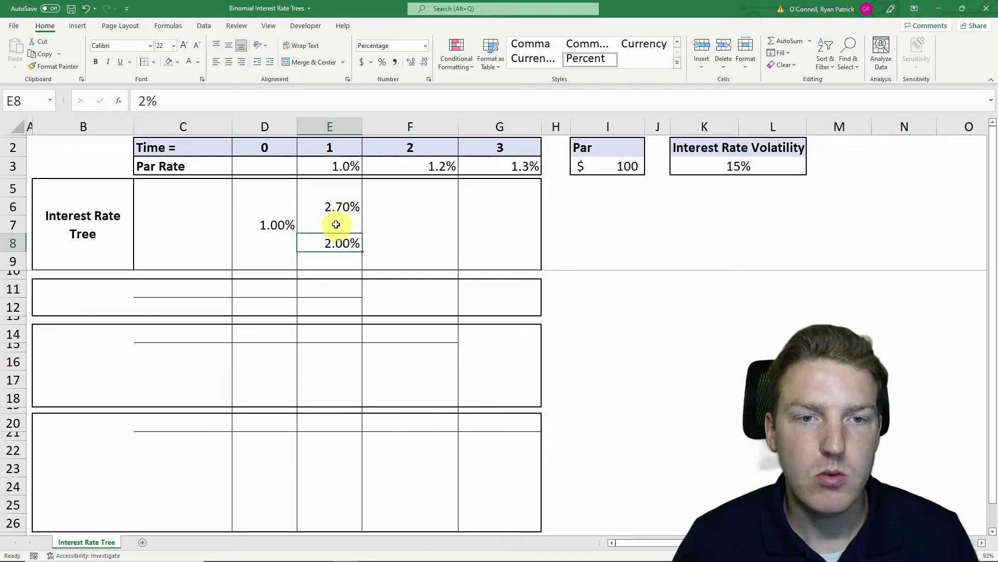
left_click(336, 207)
left_click(245, 104)
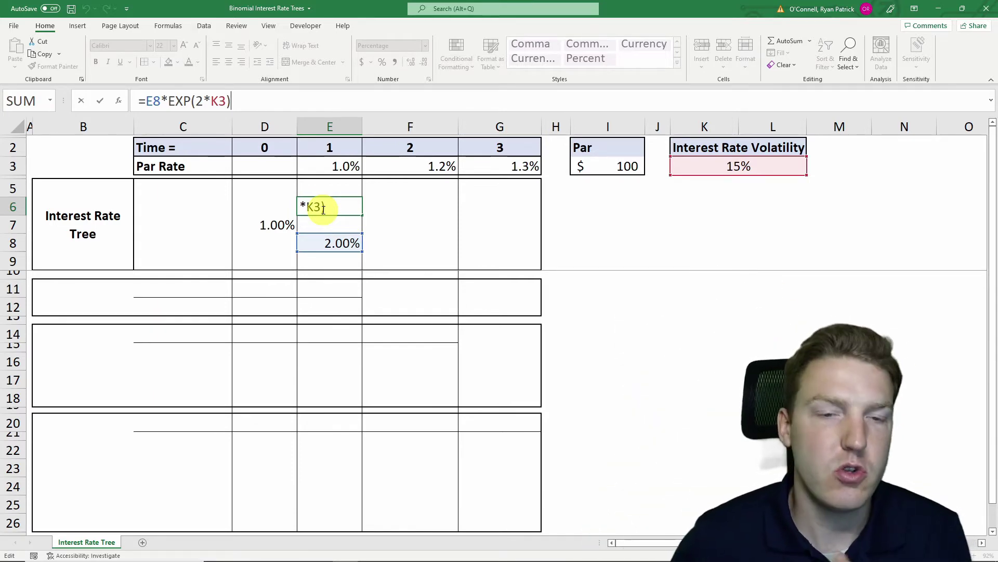
key("Return")
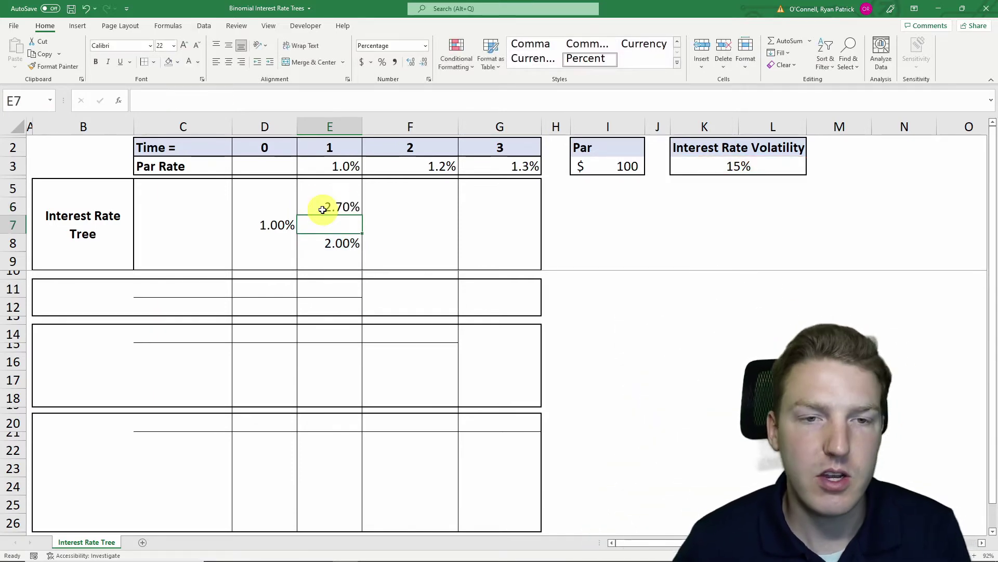
left_click(359, 238)
left_click_drag(328, 202, 332, 235)
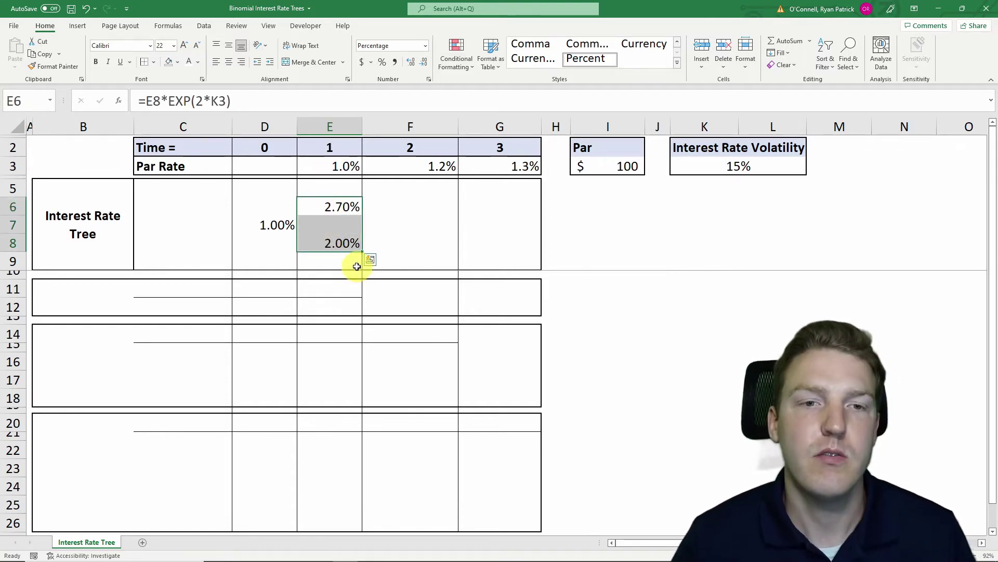
Highlight the lower time 1 rate in E8 with a light gold fill and outside borders.
left_click(340, 243)
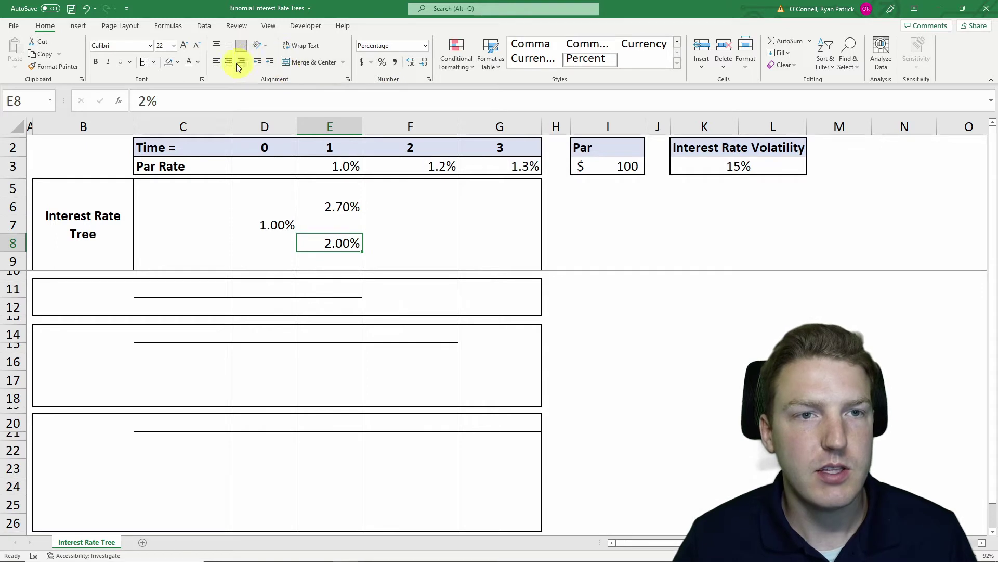
left_click(179, 63)
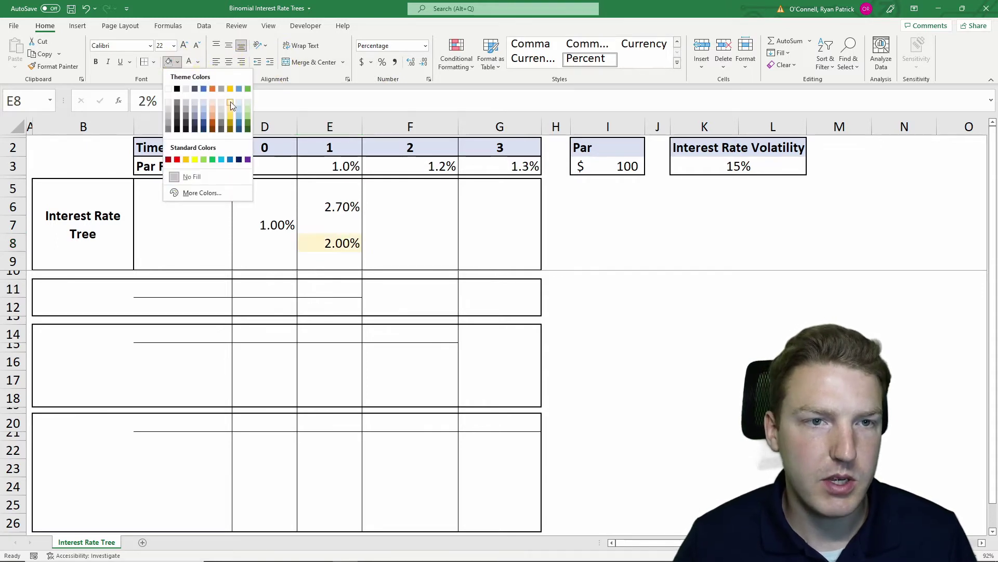
left_click(230, 102)
left_click(155, 62)
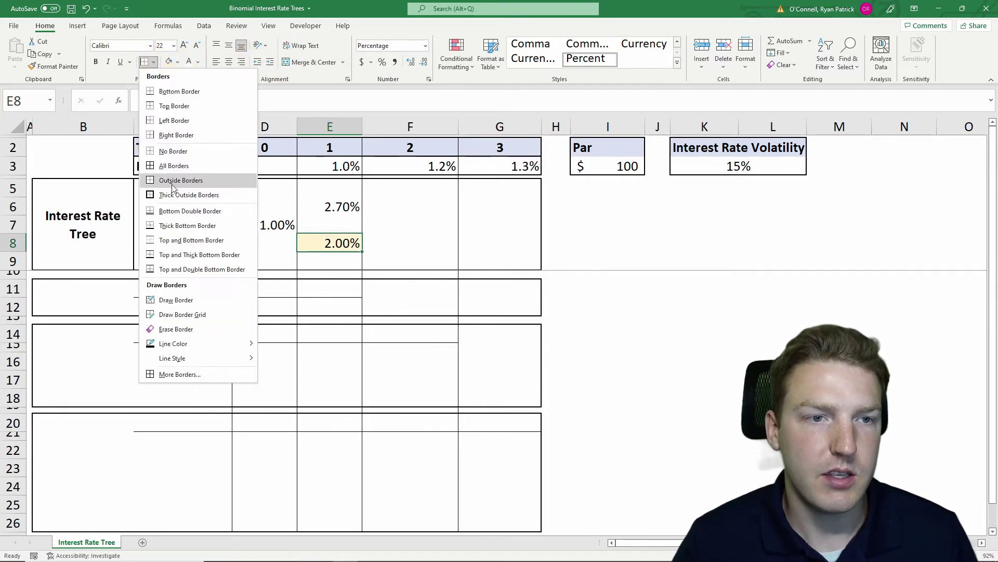
left_click(200, 179)
Enter 2.5% as the lowest time 2 rate of the interest rate tree in F9.
left_click(401, 263)
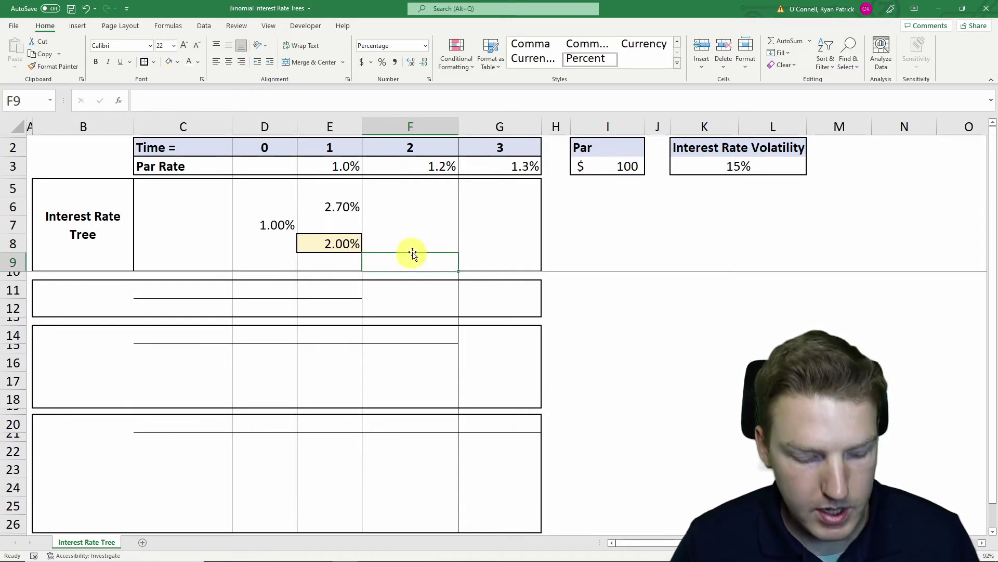
type("2.5")
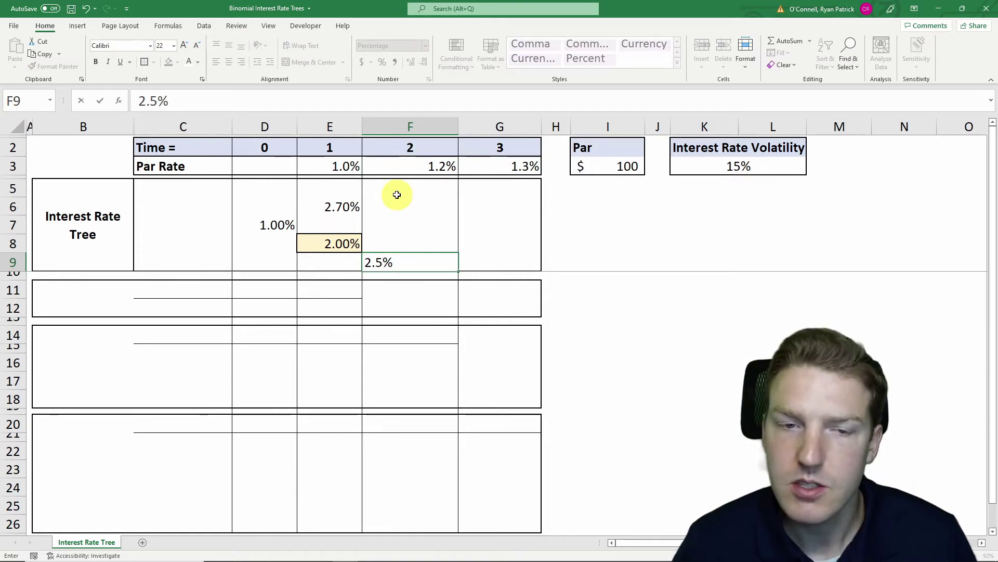
key("Return")
Copy the highlight formatting of E8 onto the lowest time 2 rate in F9.
left_click(343, 244)
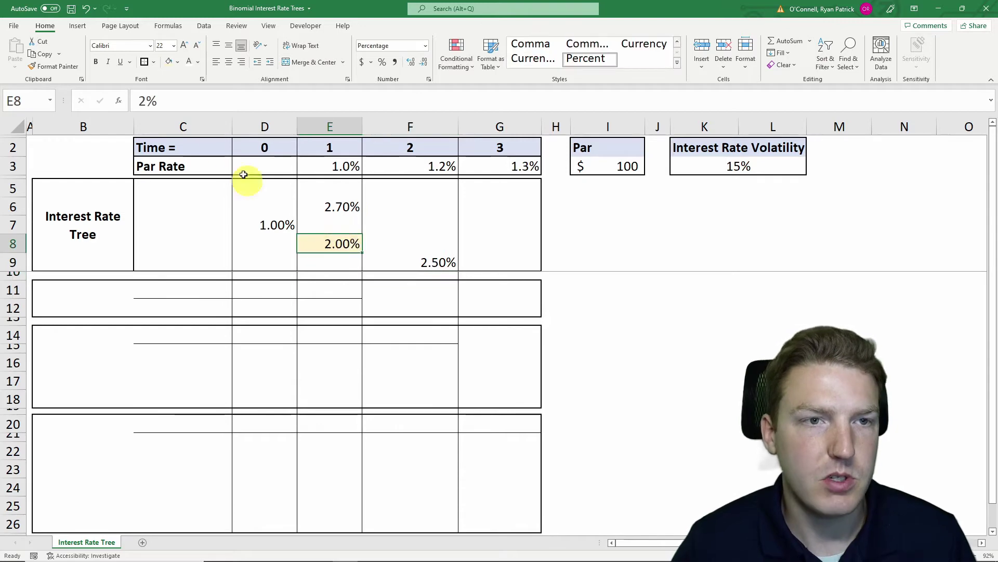
left_click(57, 66)
left_click(423, 261)
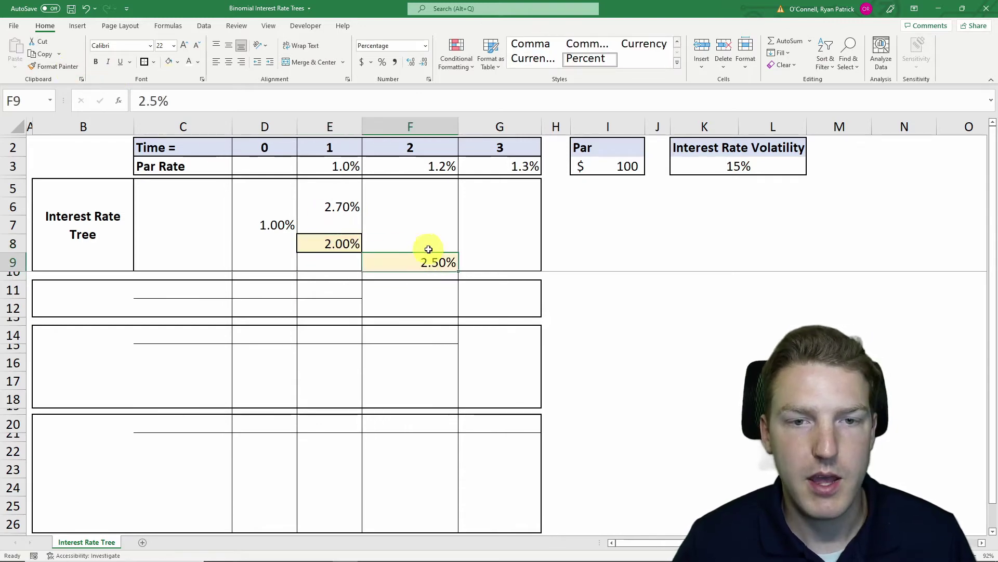
Make the volatility reference in the upper time 1 rate formula absolute, so E6 reads =E8*EXP(2*$K$3).
left_click(407, 226)
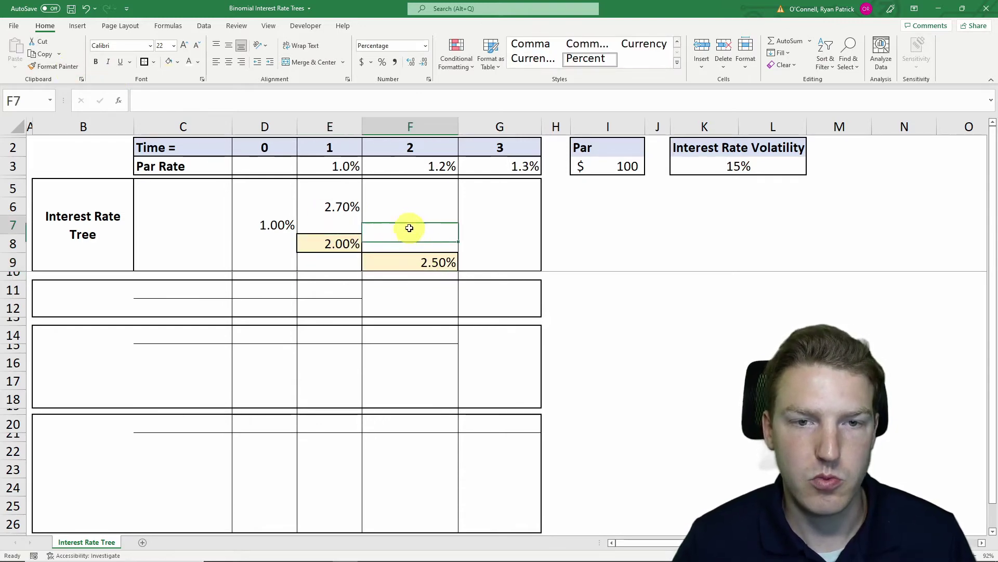
left_click(327, 202)
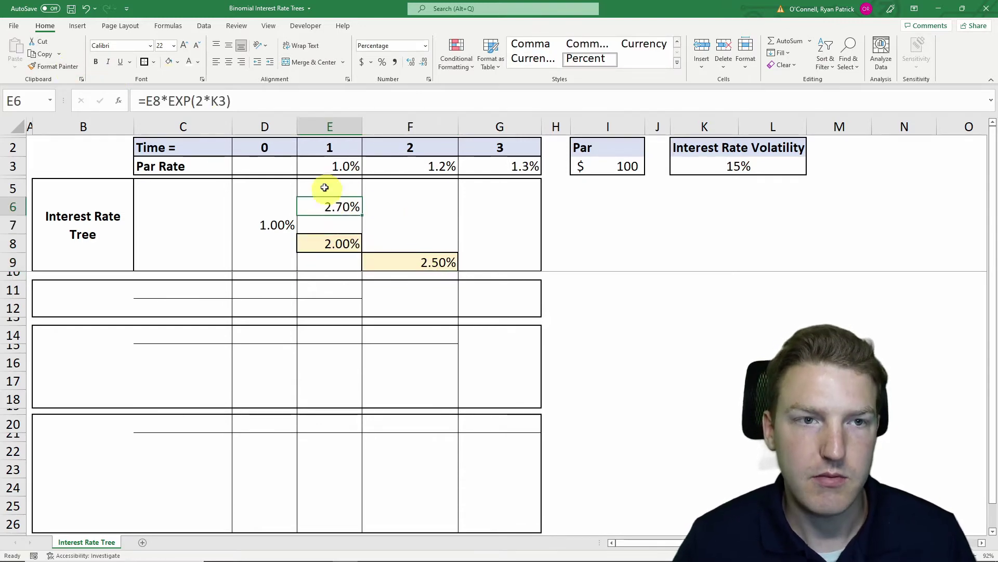
left_click(185, 100)
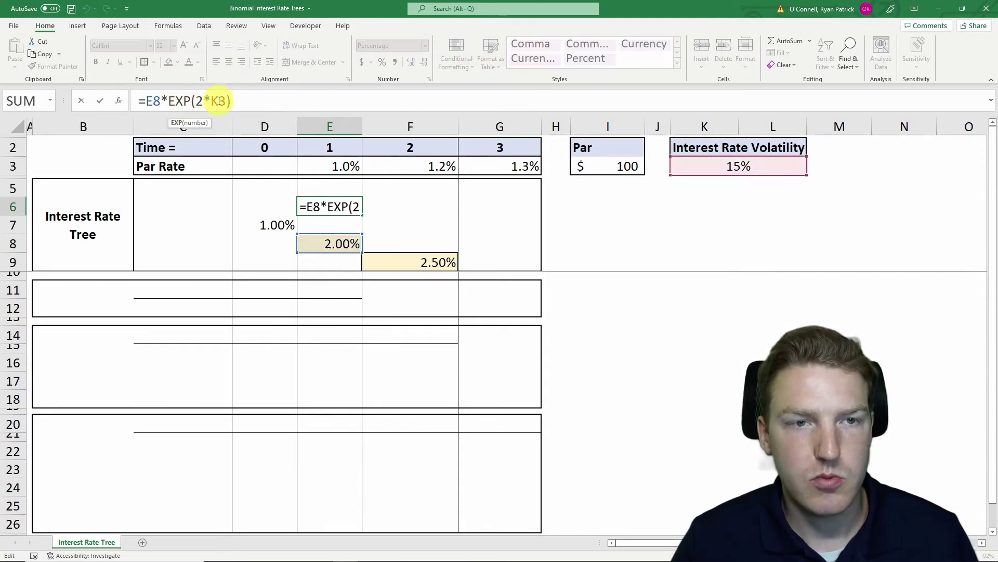
key("F4")
key("Return")
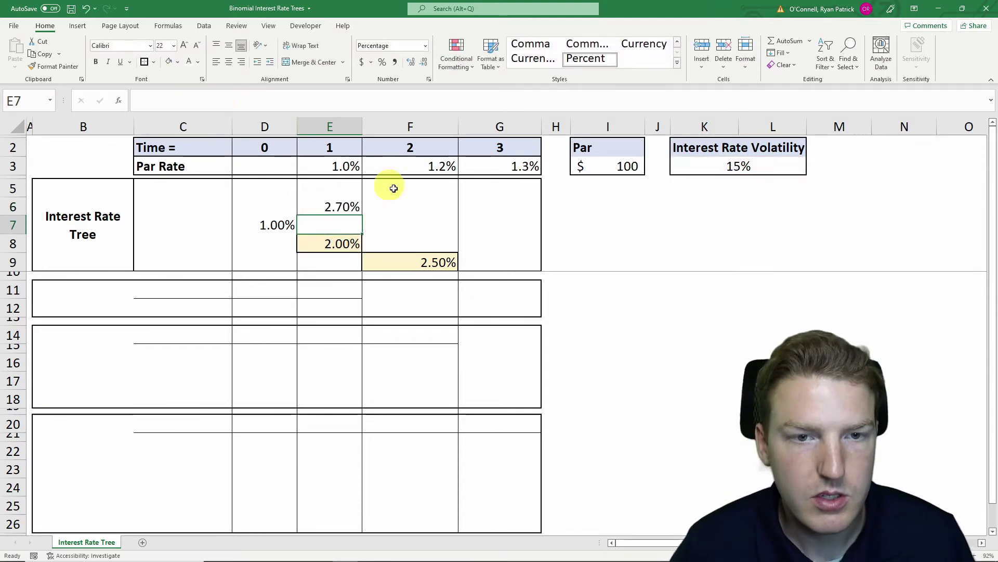
Copy the upper rate formula from E6 to the middle time 2 node in F7, giving =F9*EXP(2*$K$3).
left_click(352, 204)
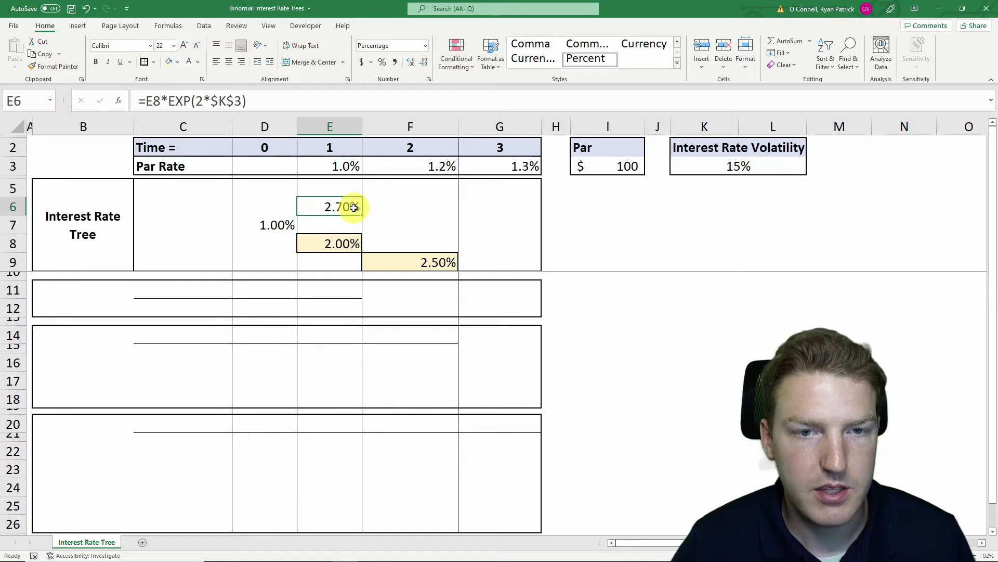
key("ctrl+c")
left_click(402, 222)
key("ctrl+v")
left_click_drag(350, 205, 403, 226)
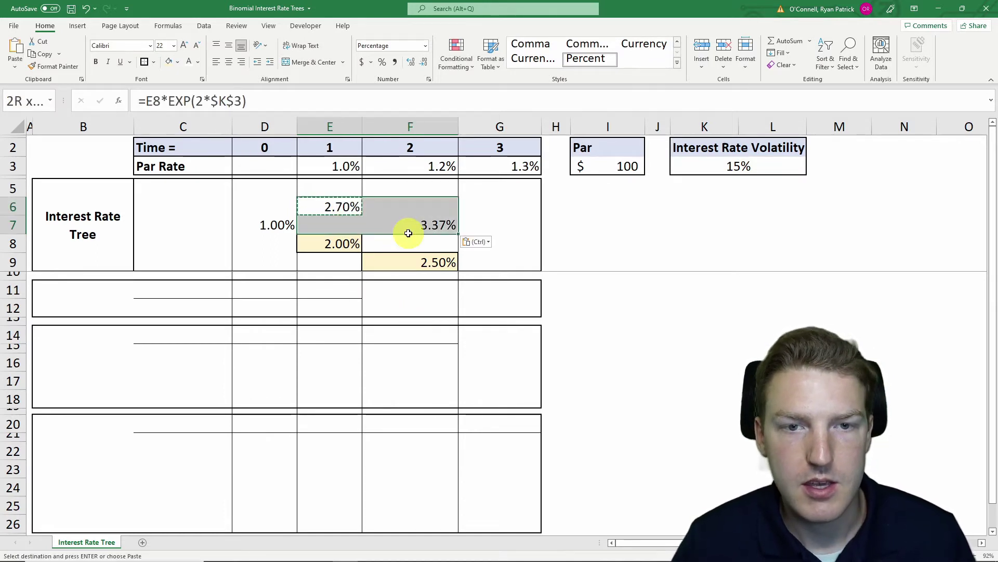
left_click(403, 225)
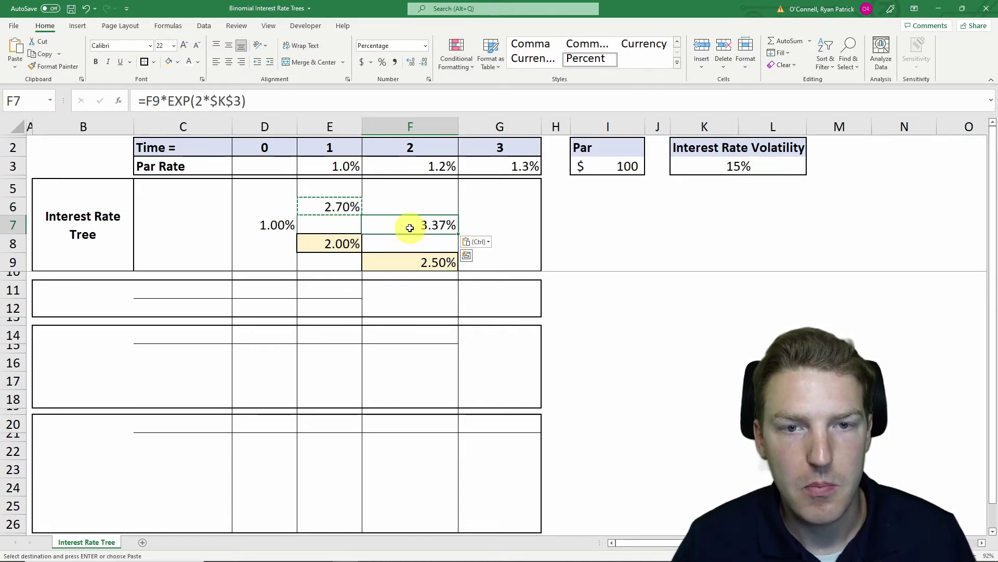
Paste the rate formula into the top time 2 node in F5 and check its references, =F7*EXP(2*$K$3).
right_click(397, 184)
left_click(414, 204)
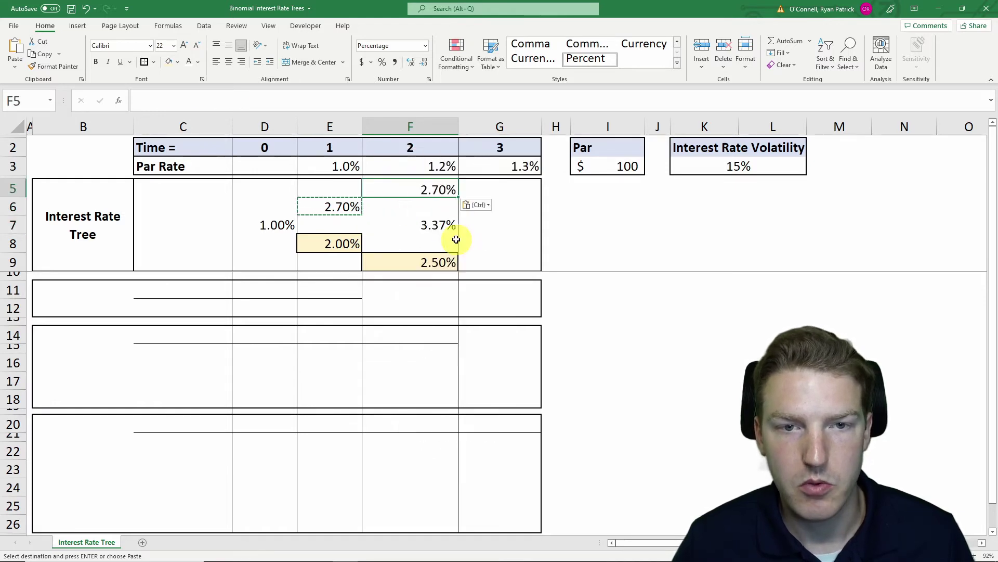
left_click(260, 100)
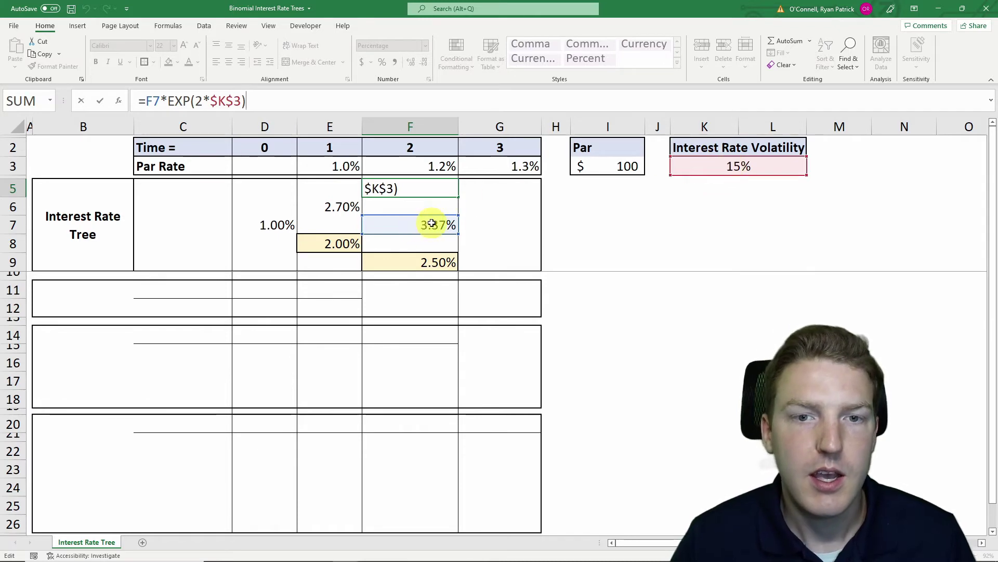
key("Return")
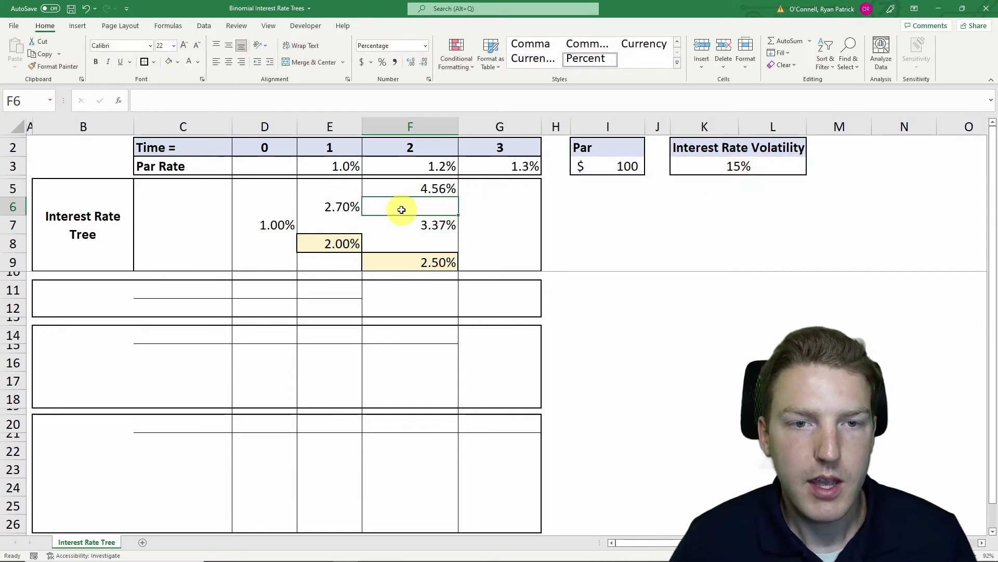
Examine the possible rate paths through the tree from the time 0 node to the time 1 and time 2 nodes.
left_click(374, 239)
left_click(314, 208)
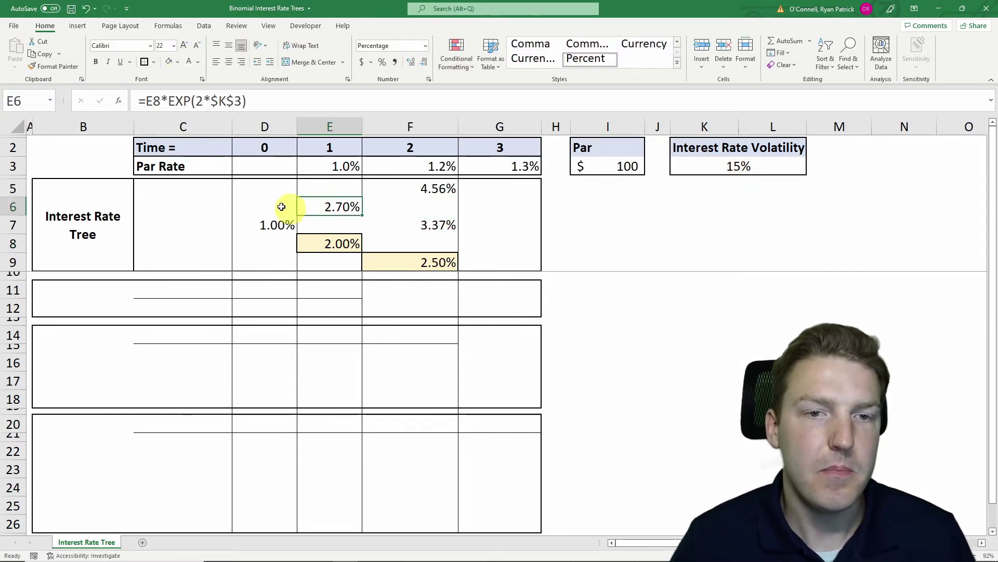
left_click(409, 251)
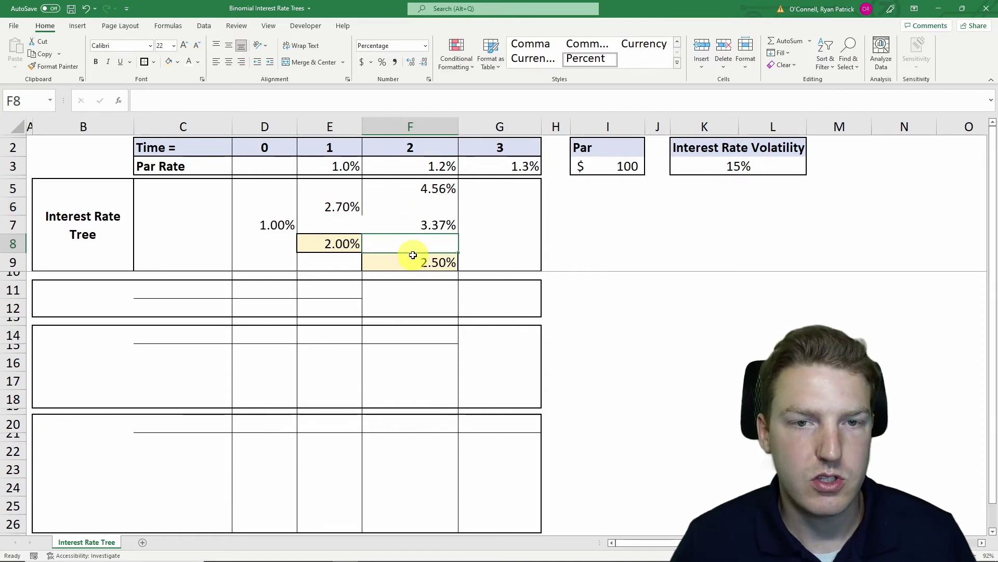
left_click(275, 225)
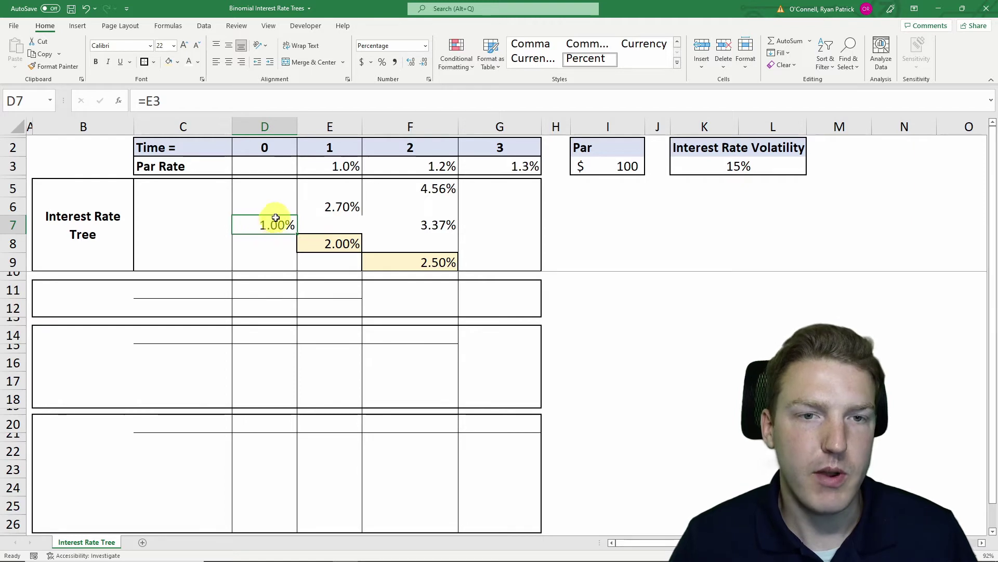
left_click(347, 244)
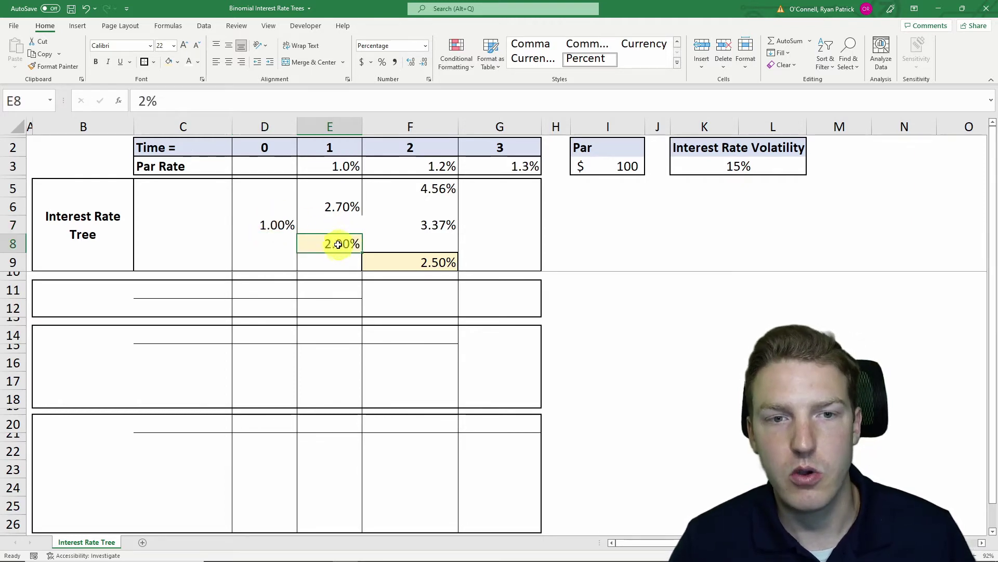
left_click(336, 206)
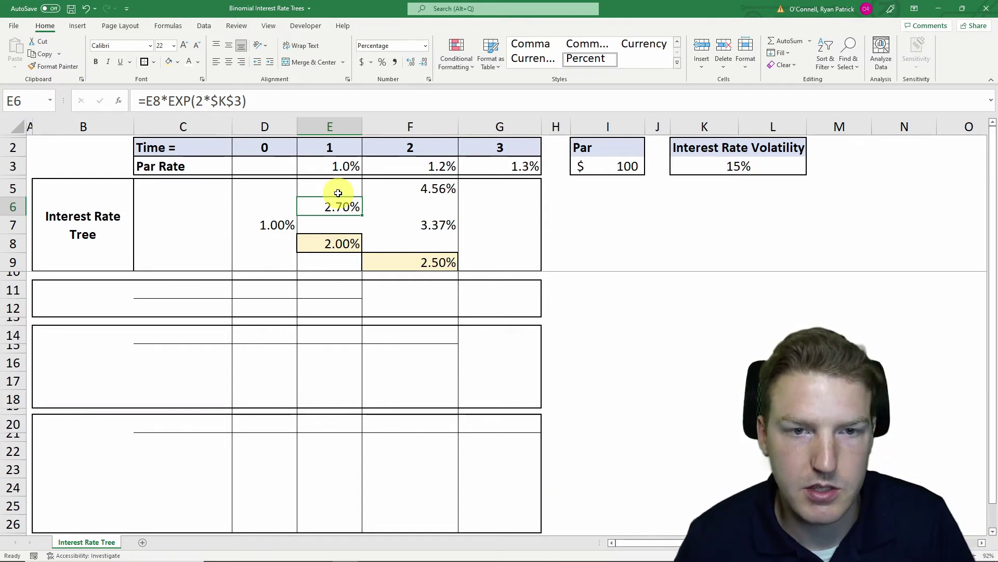
left_click(277, 226)
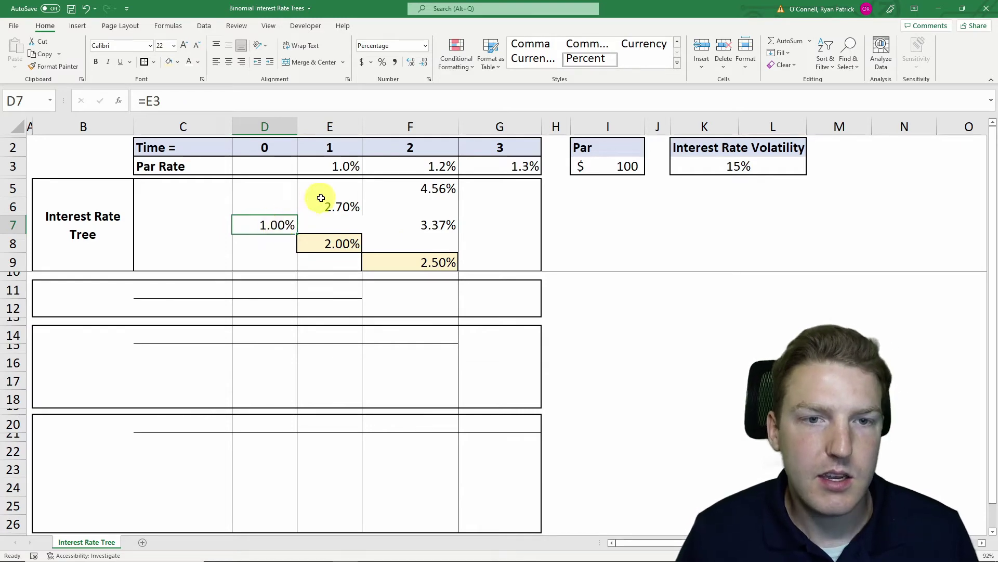
left_click(337, 210)
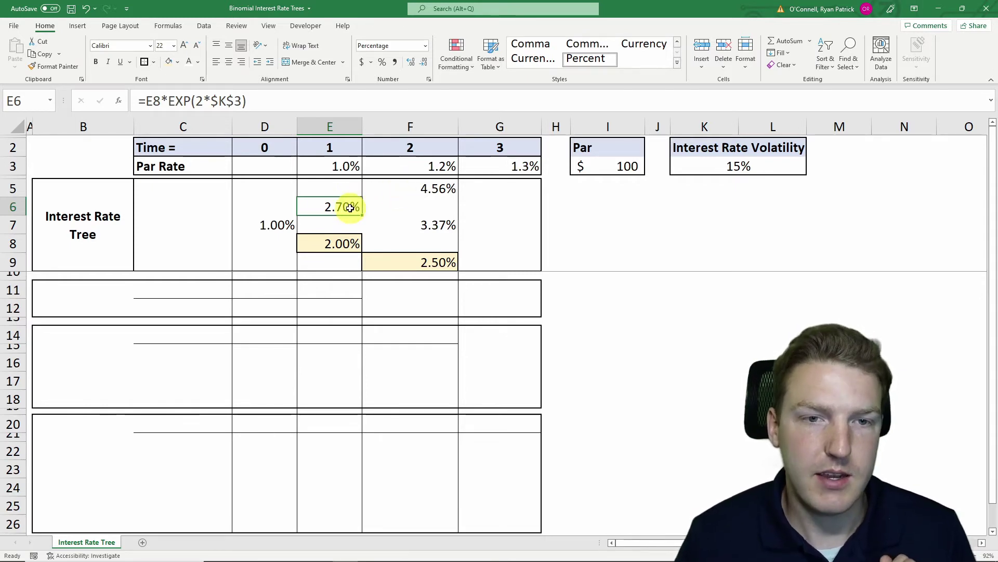
left_click(423, 188)
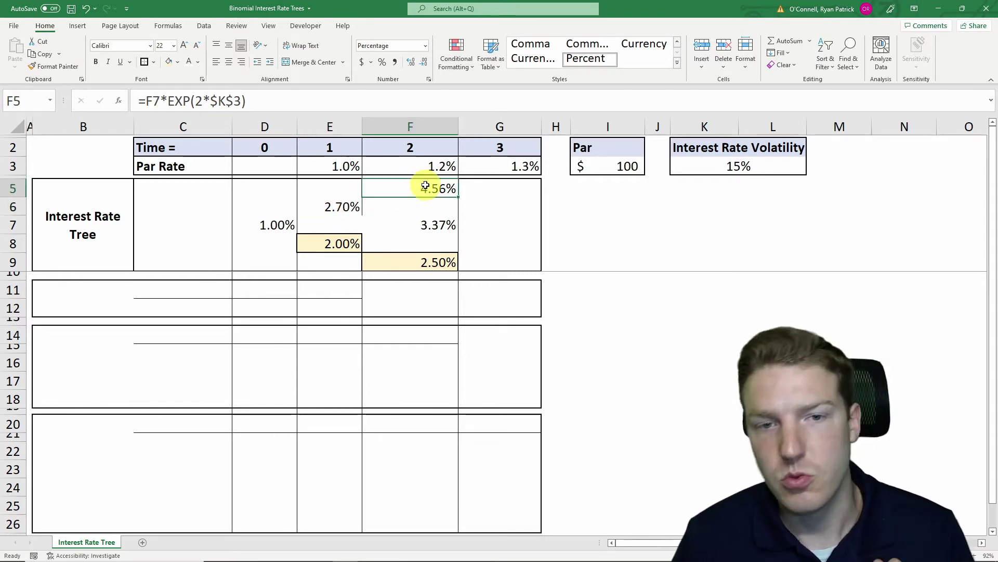
left_click(348, 208)
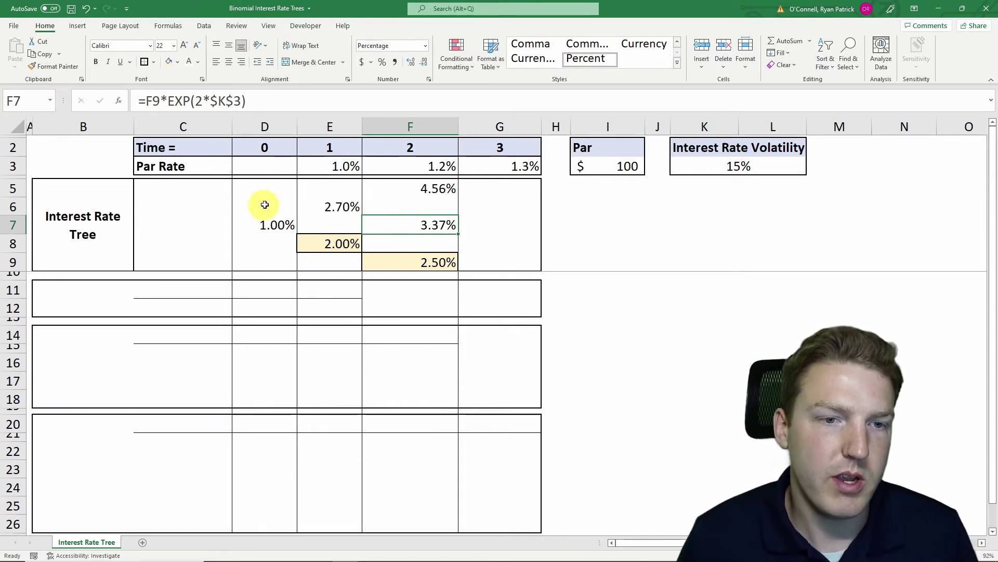
left_click(397, 189)
Set the font color of the 1 Year Par Bond block B11:G12 to Automatic to reveal its labels.
left_click_drag(91, 287, 491, 291)
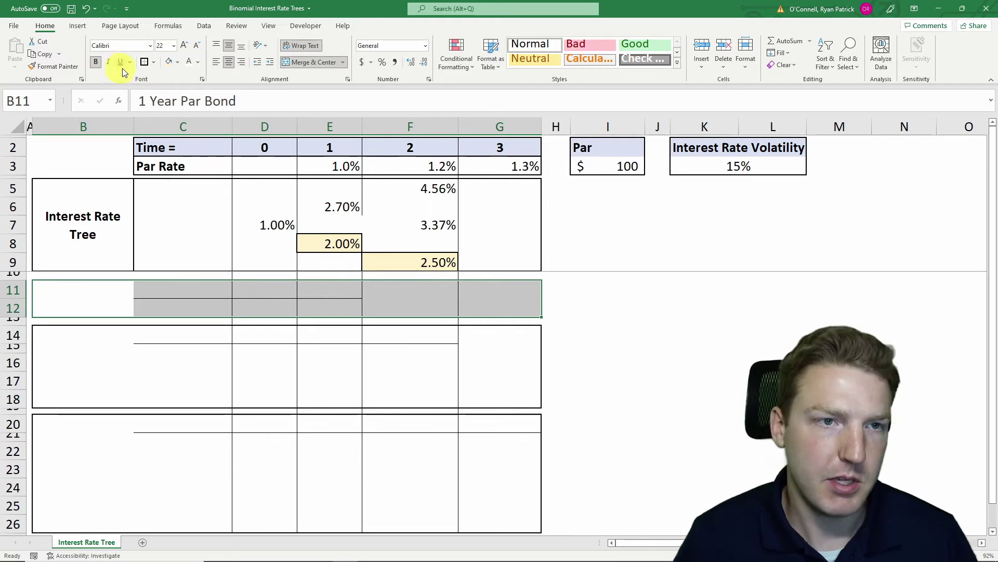
left_click(197, 61)
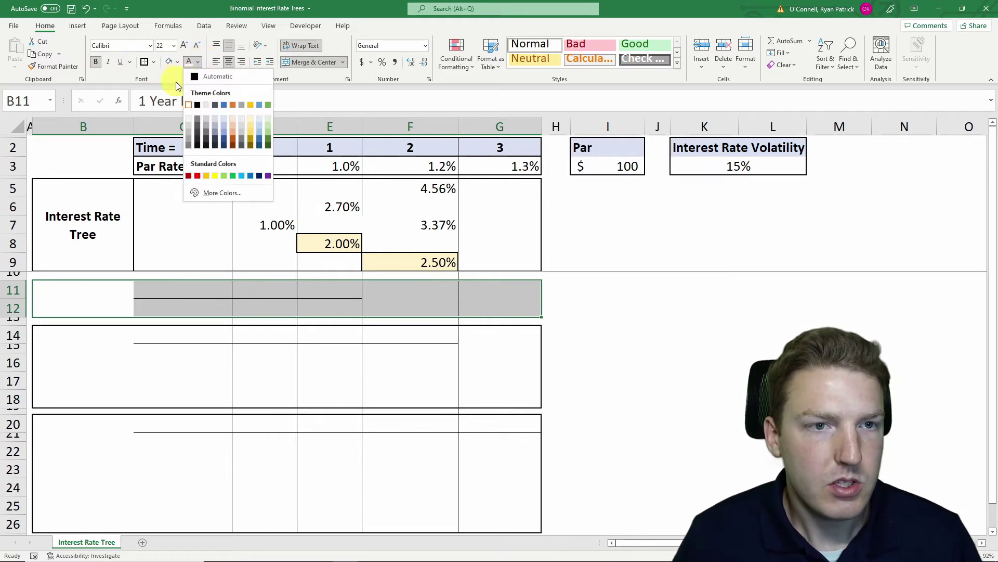
left_click(198, 77)
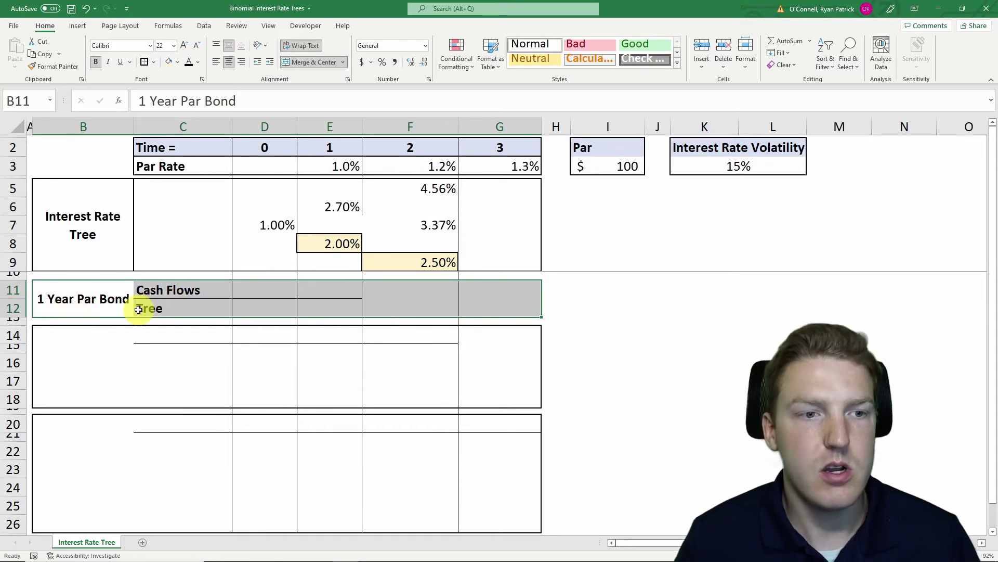
Enter 0 as the time 0 cash flow of the 1 Year Par Bond in D11.
left_click(261, 291)
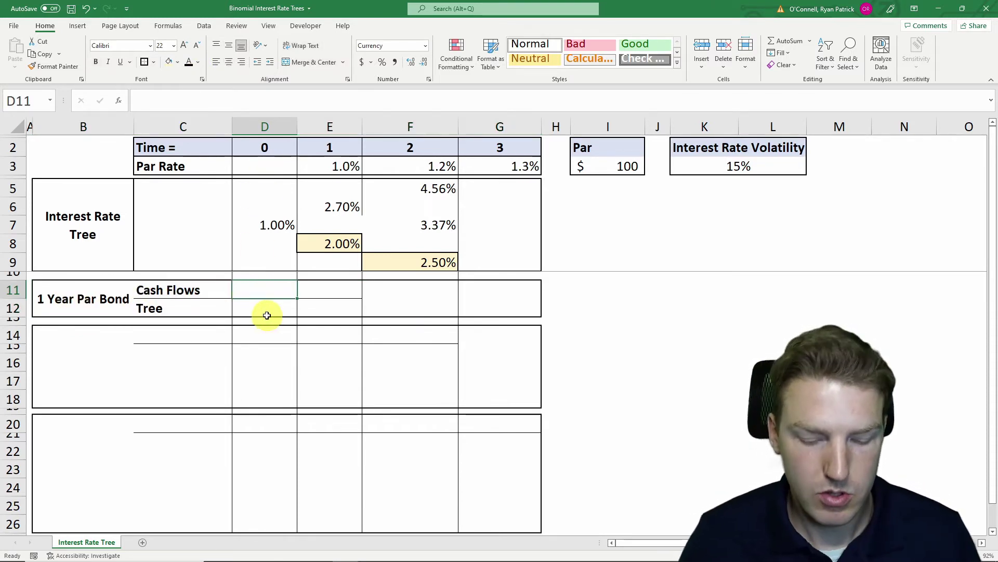
type("0")
key("Tab")
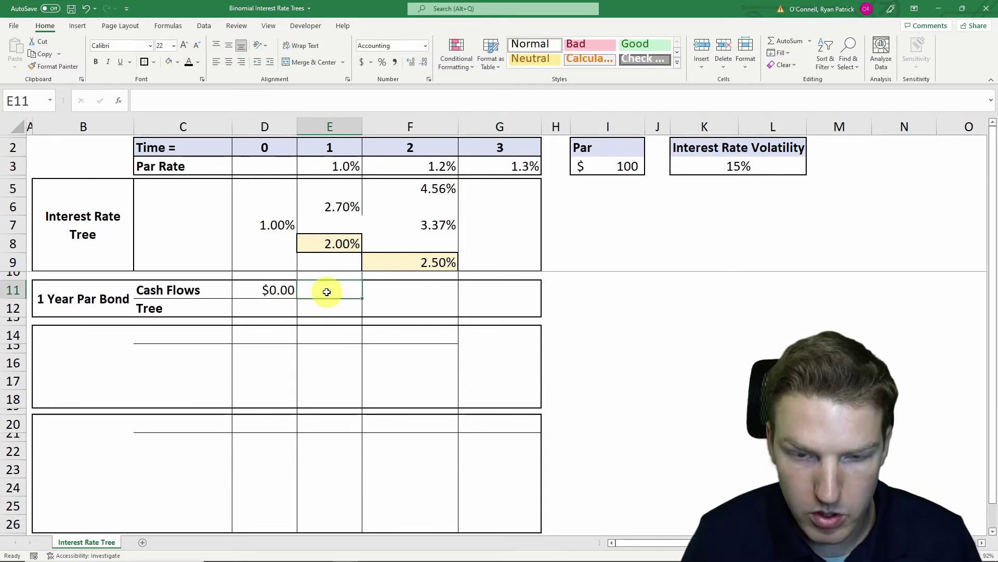
Enter the time 1 cash flow of the 1 Year Par Bond in E11 as coupon plus par, =E3*I3+I3.
type("=")
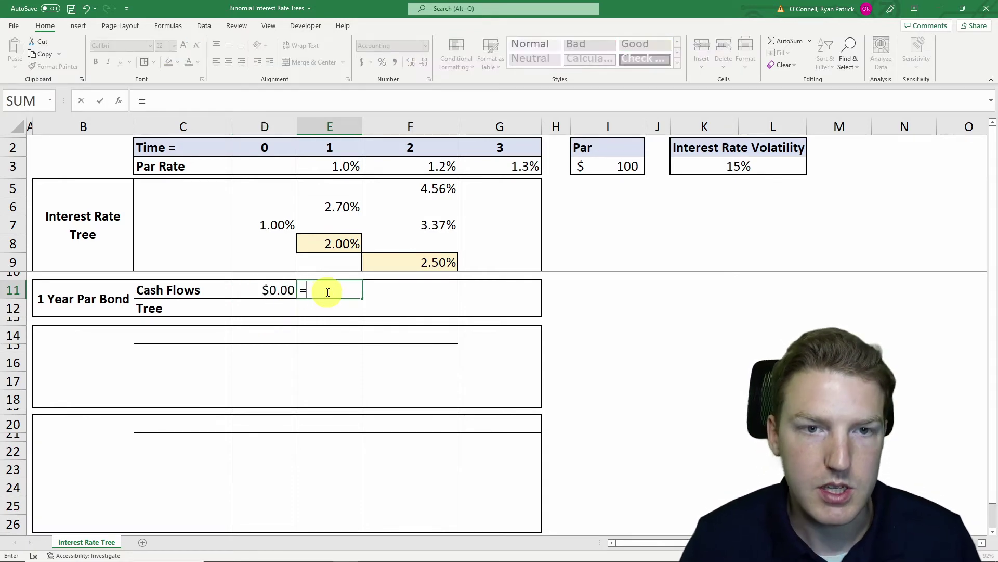
left_click(335, 168)
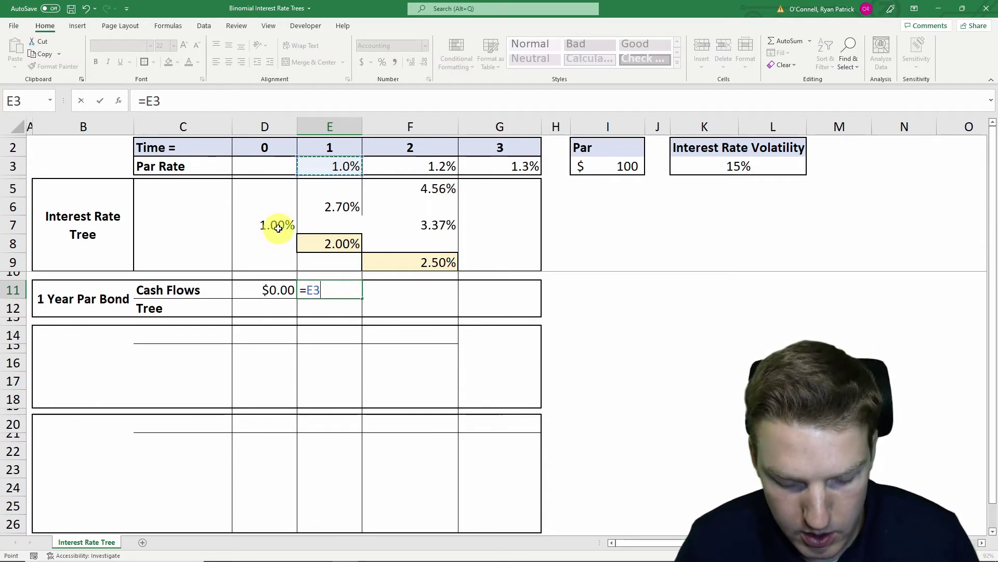
left_click(629, 167)
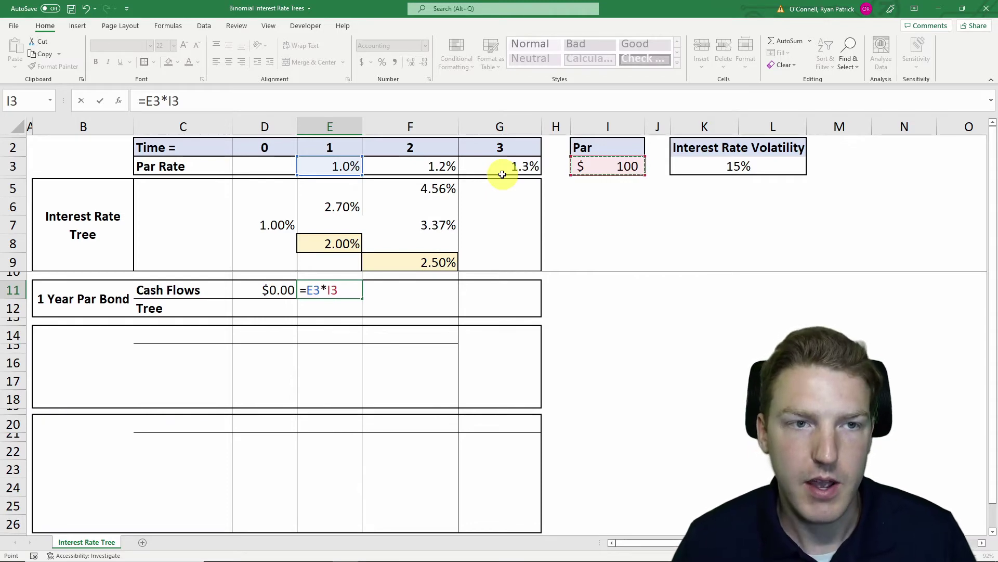
type("+")
left_click(634, 168)
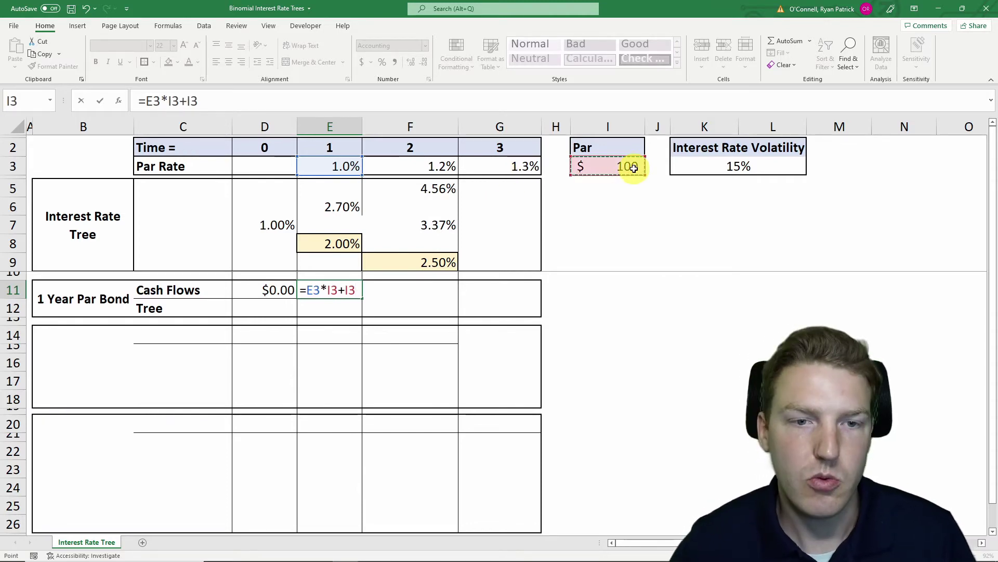
key("Return")
left_click(329, 289)
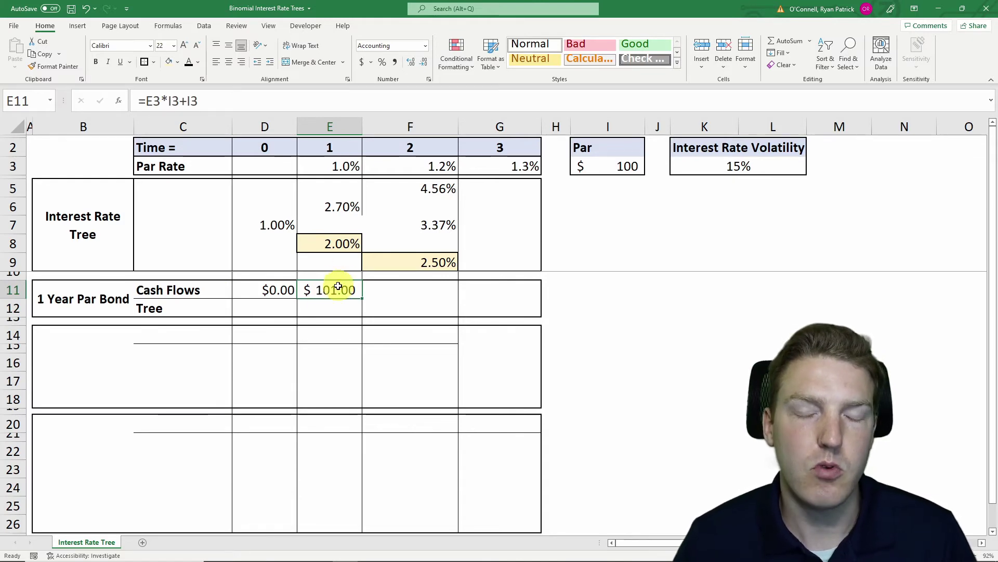
Discount the 1 Year Par Bond's cash flow to time 0 in tree cell D12 with =E11/(1+D7).
left_click(282, 310)
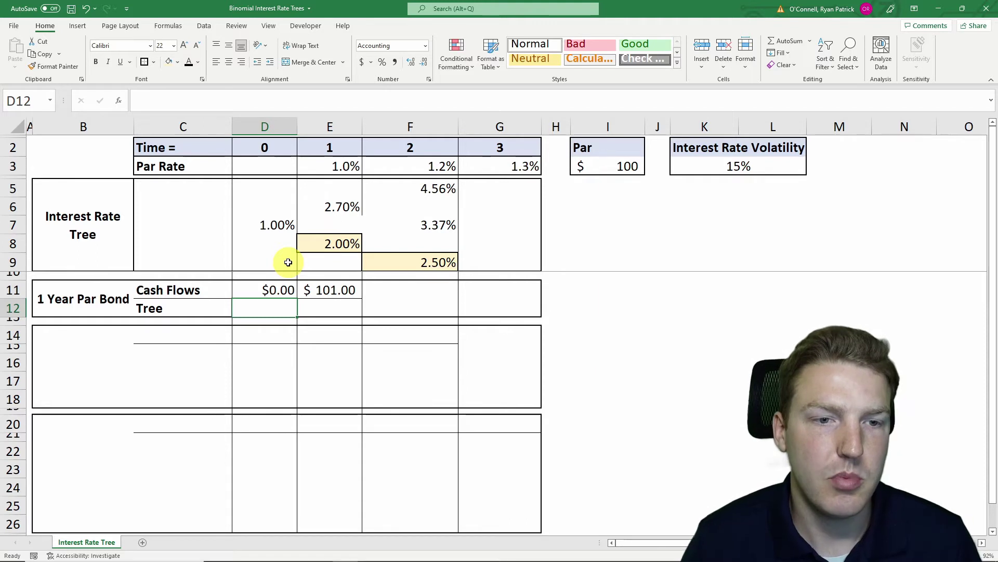
type("=")
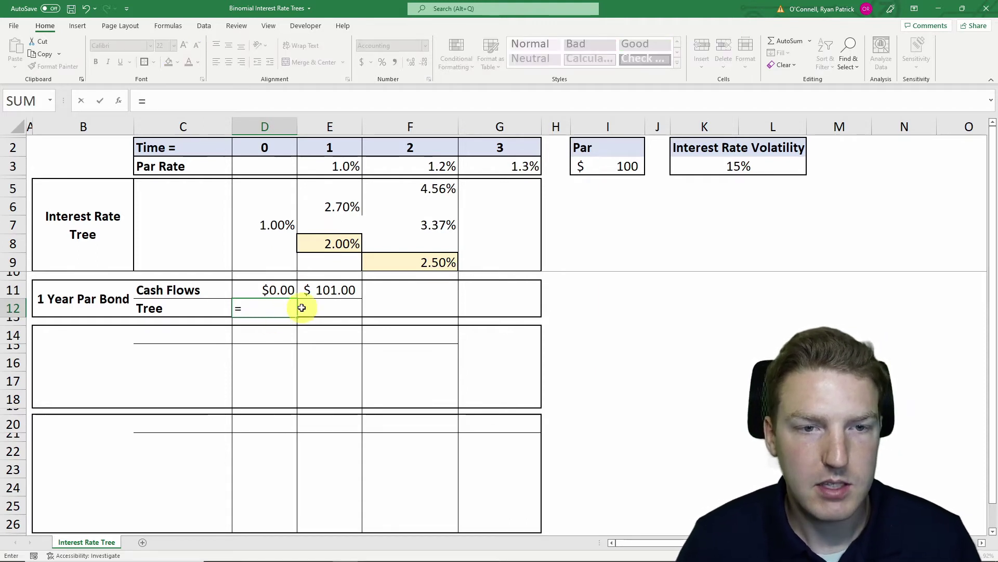
left_click(323, 291)
type("/(1+")
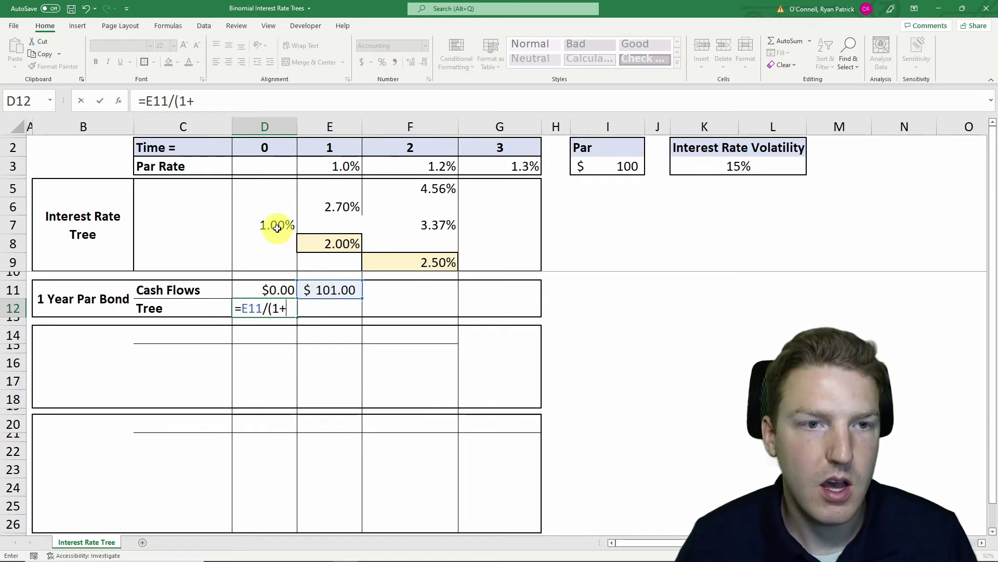
left_click(277, 227)
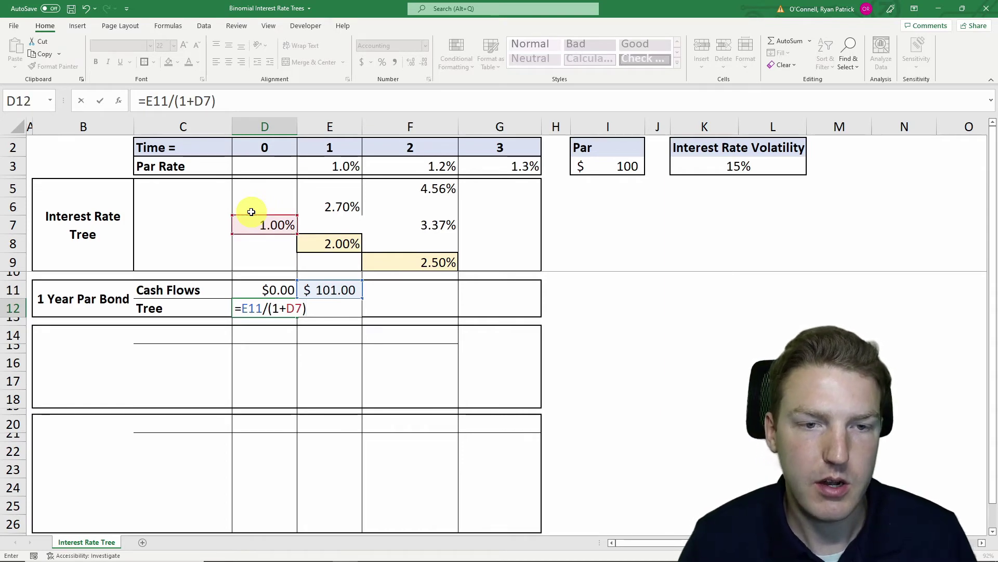
type(")")
key("Return")
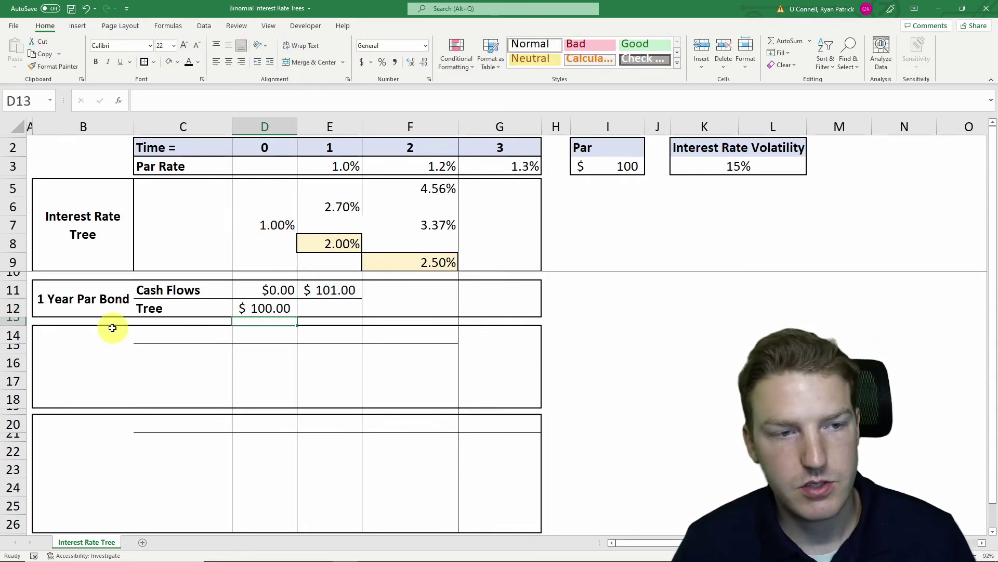
Apply the Automatic font color to the 2 Year Par Bond block B14:G18 to reveal its labels.
left_click_drag(112, 326, 513, 380)
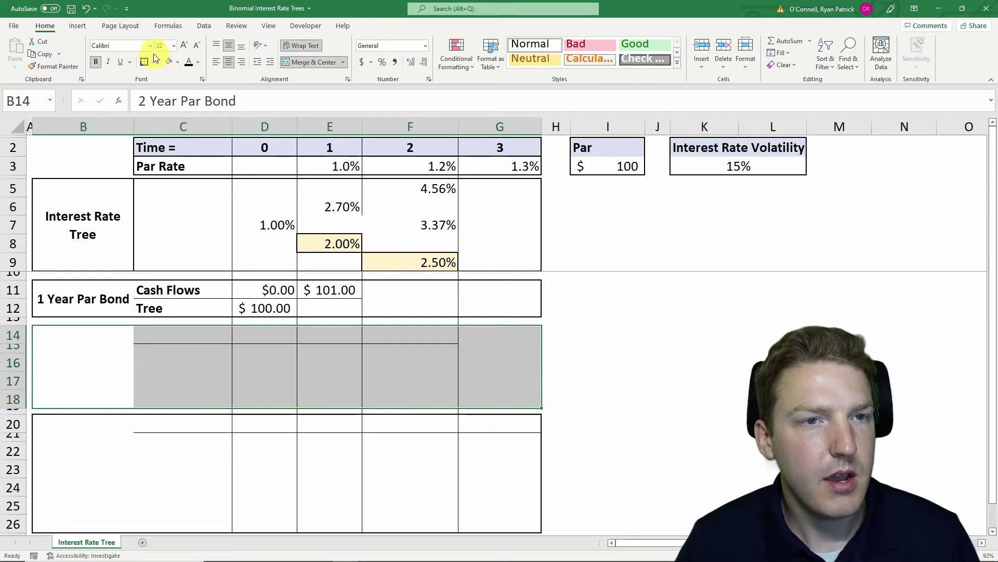
left_click(190, 66)
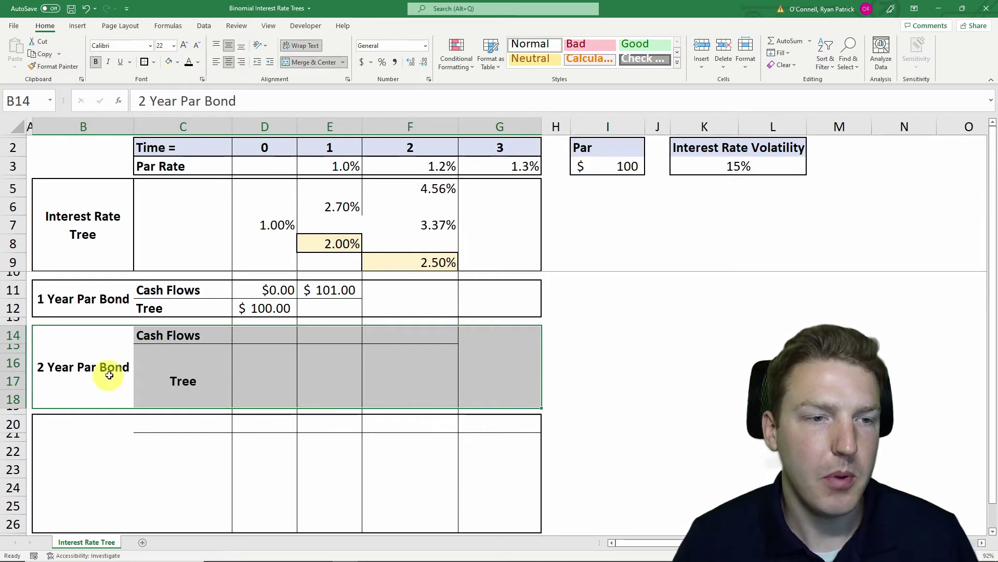
left_click(164, 366)
Enter 0 as the time 0 cash flow of the 2 Year Par Bond in D14.
left_click(275, 334)
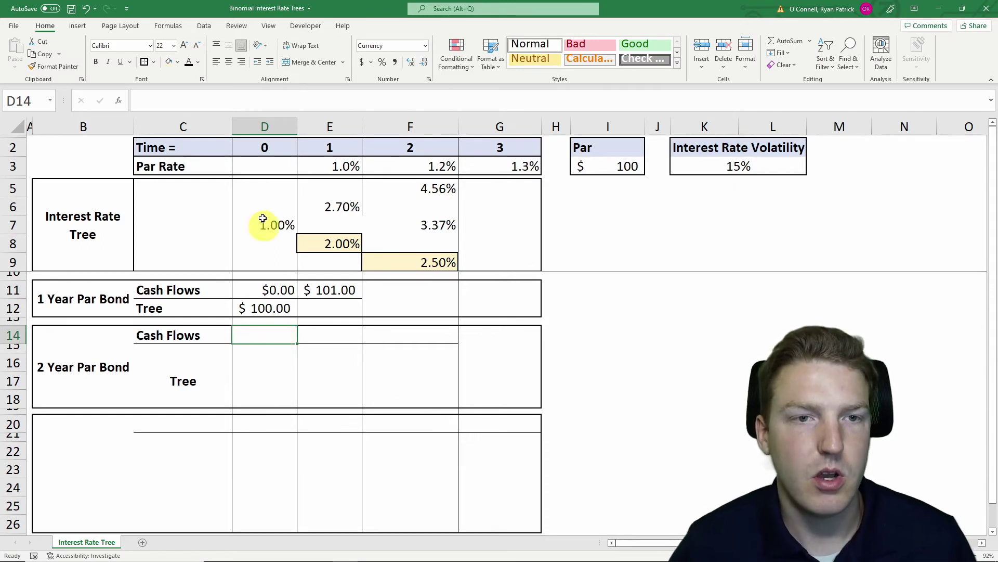
left_click(257, 126)
left_click(270, 331)
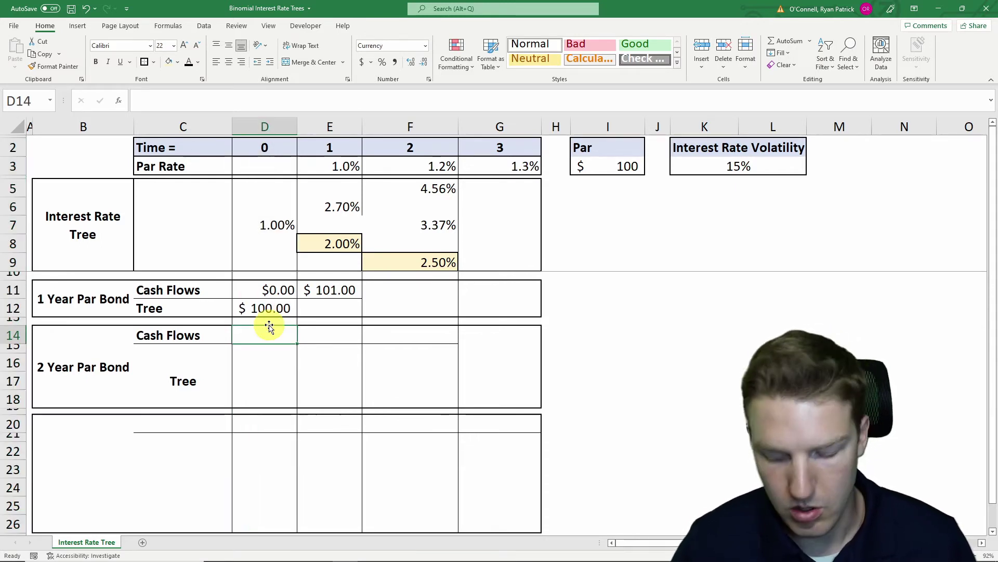
type("0")
key("Tab")
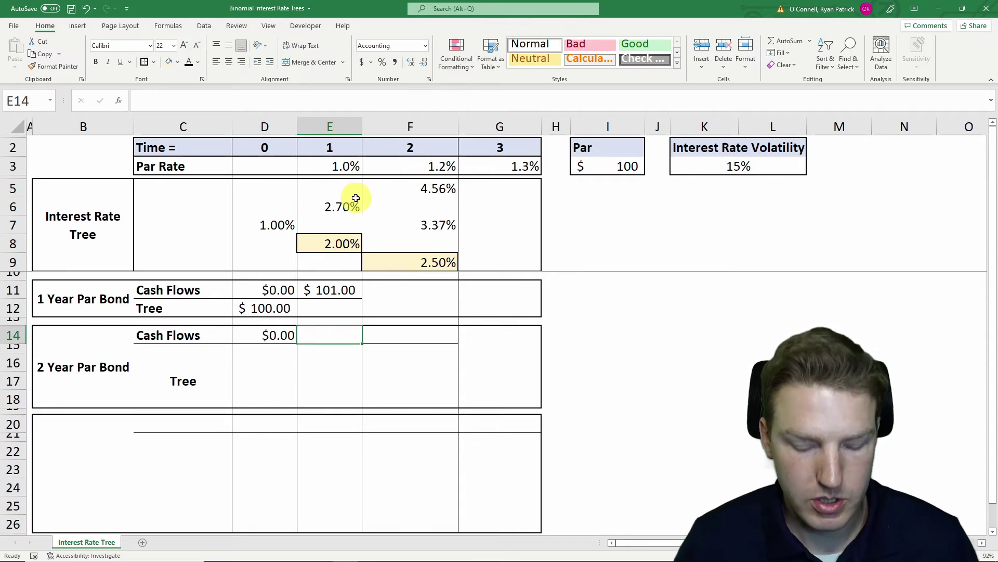
Enter the time 1 coupon of the 2 Year Par Bond in E14 with absolute references, =$F$3*$I$3.
type("=")
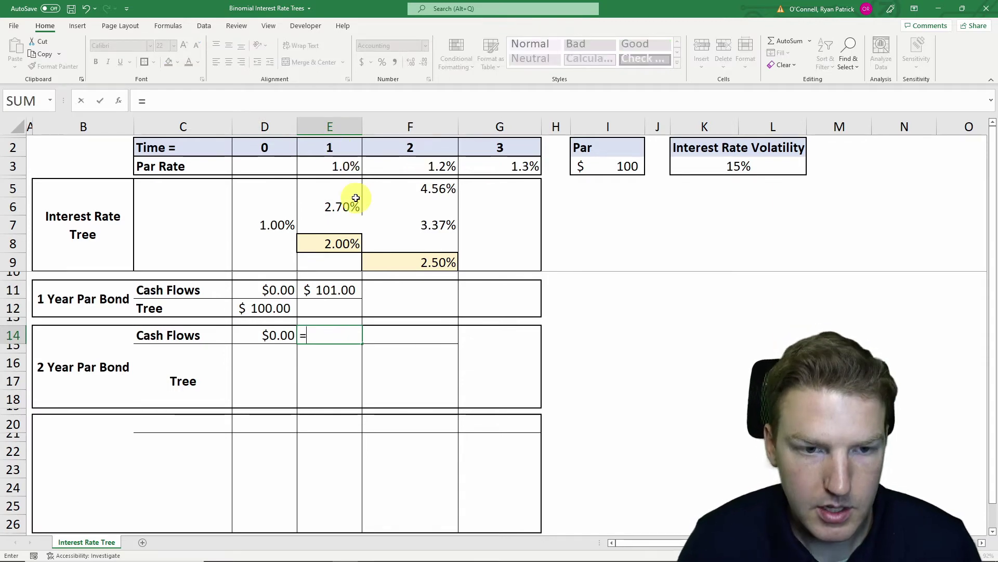
left_click(432, 165)
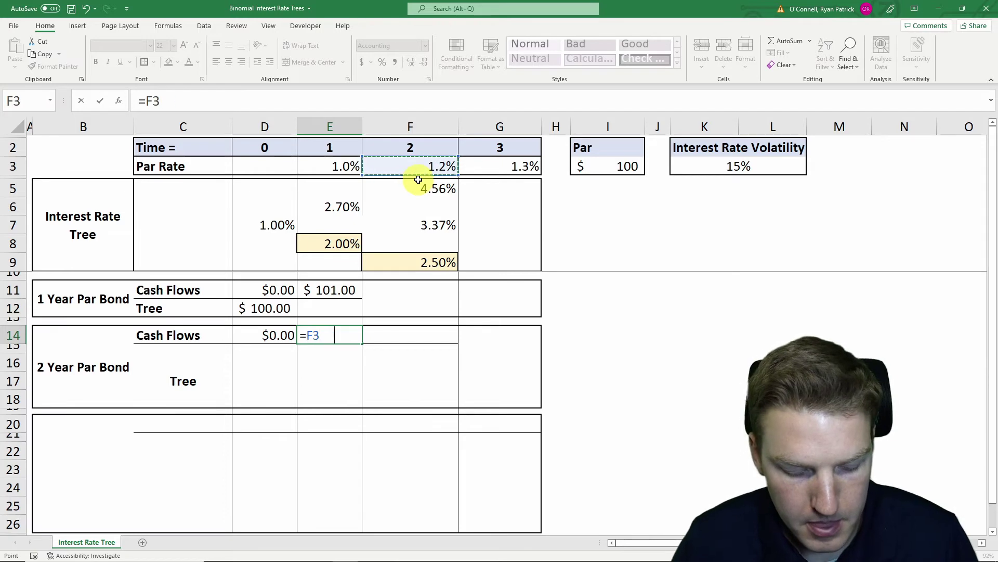
key("F4")
type("*")
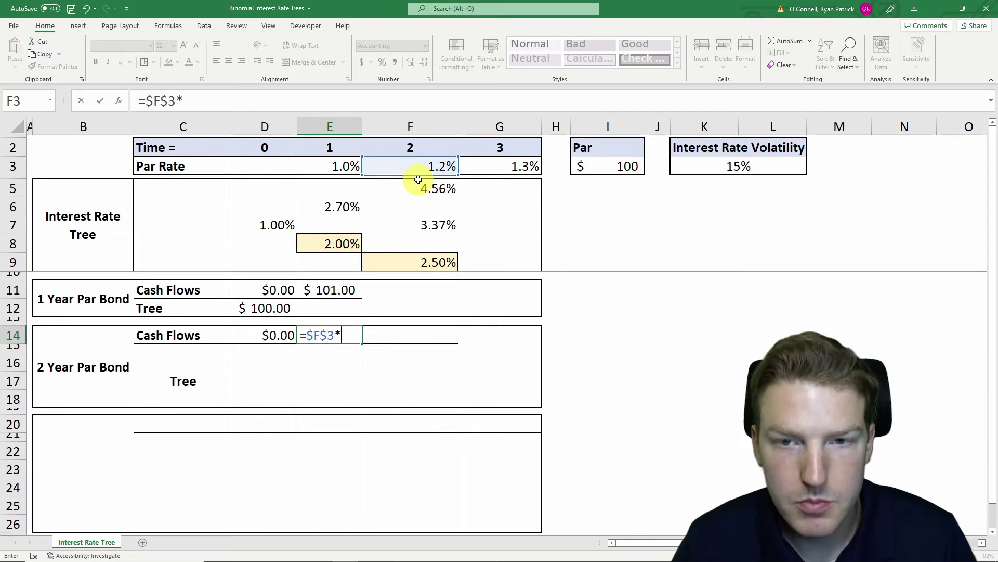
left_click(612, 164)
key("Return")
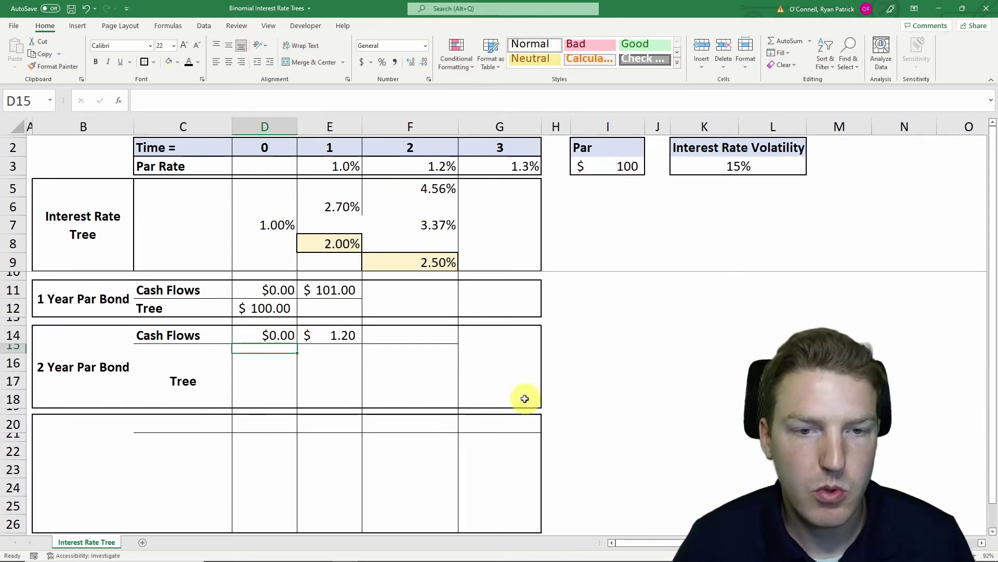
Copy the coupon formula from E14 to the time 2 cash flow cell F14.
left_click(343, 335)
key("ctrl+c")
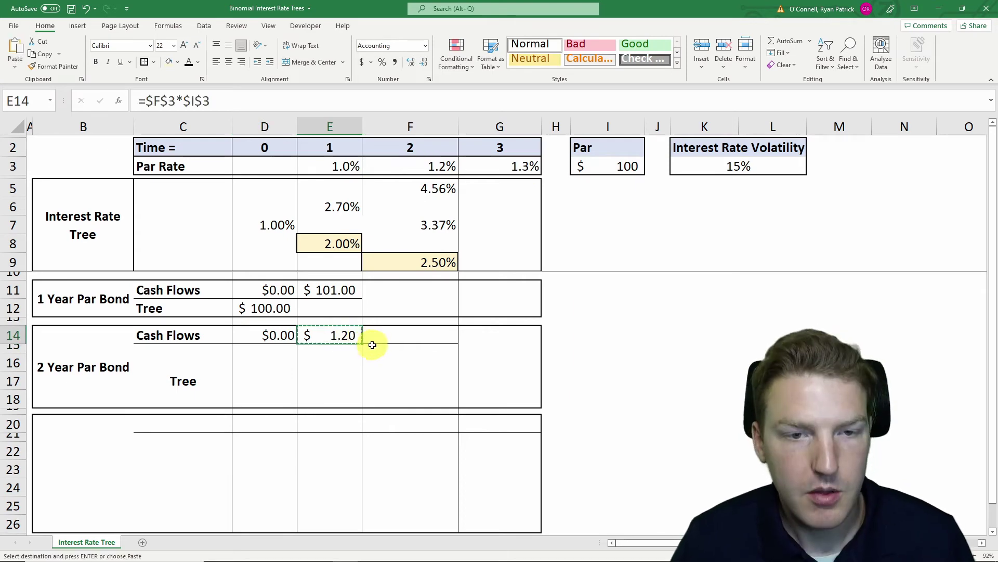
left_click(413, 127)
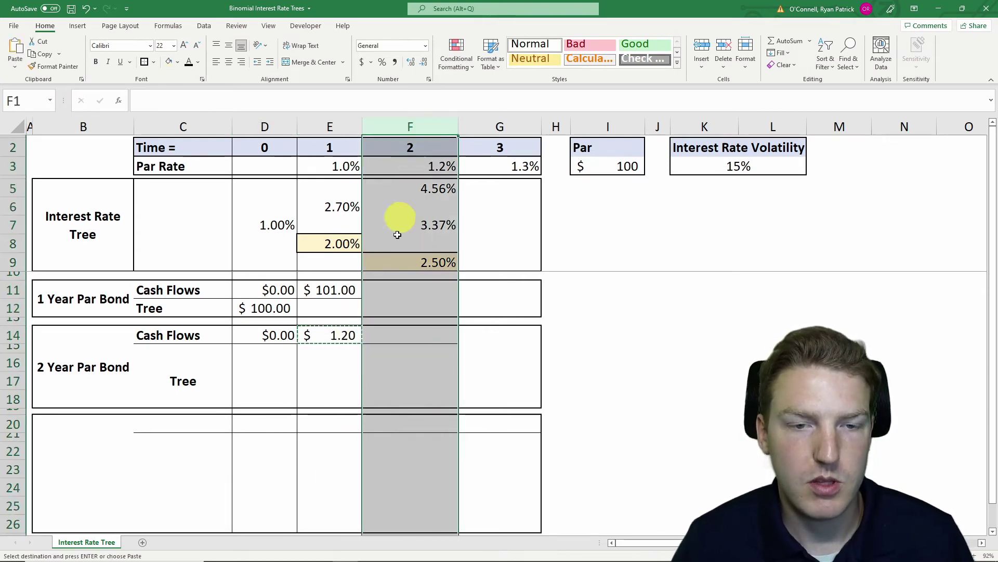
left_click(401, 336)
key("ctrl+v")
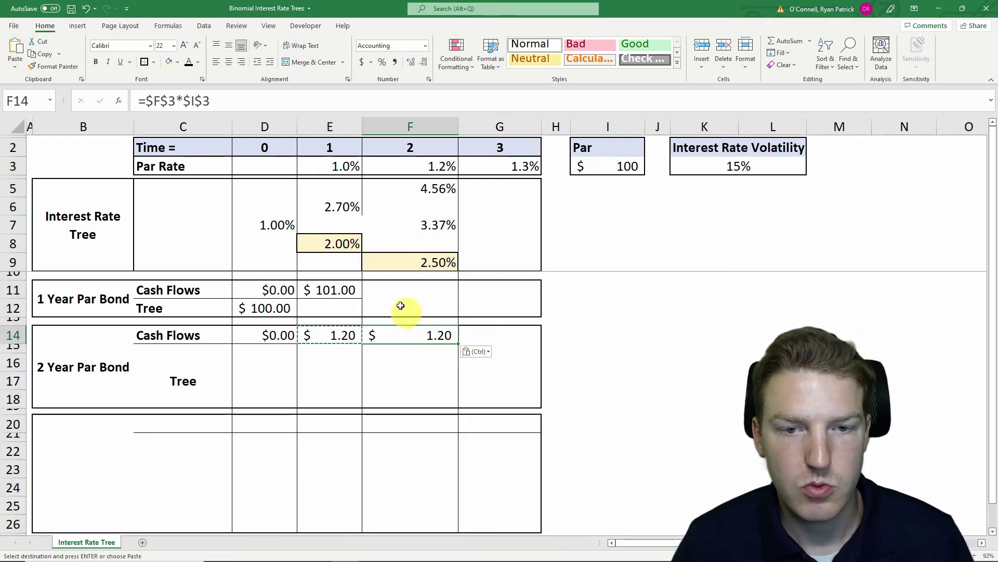
Add the par repayment to the time 2 cash flow formula in F14, making it =$F$3*$I$3+$I$3.
left_click(229, 100)
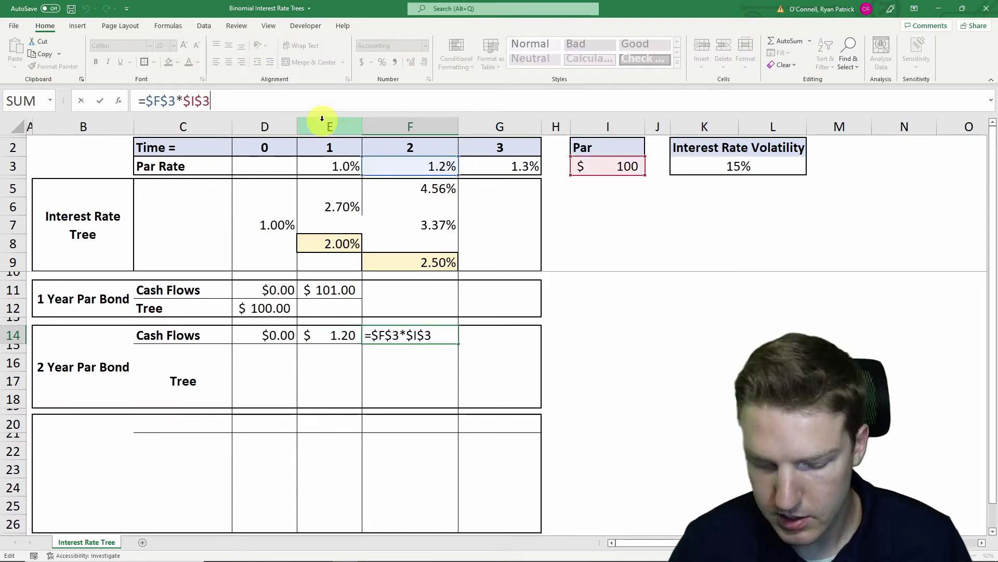
type("+")
left_click(620, 165)
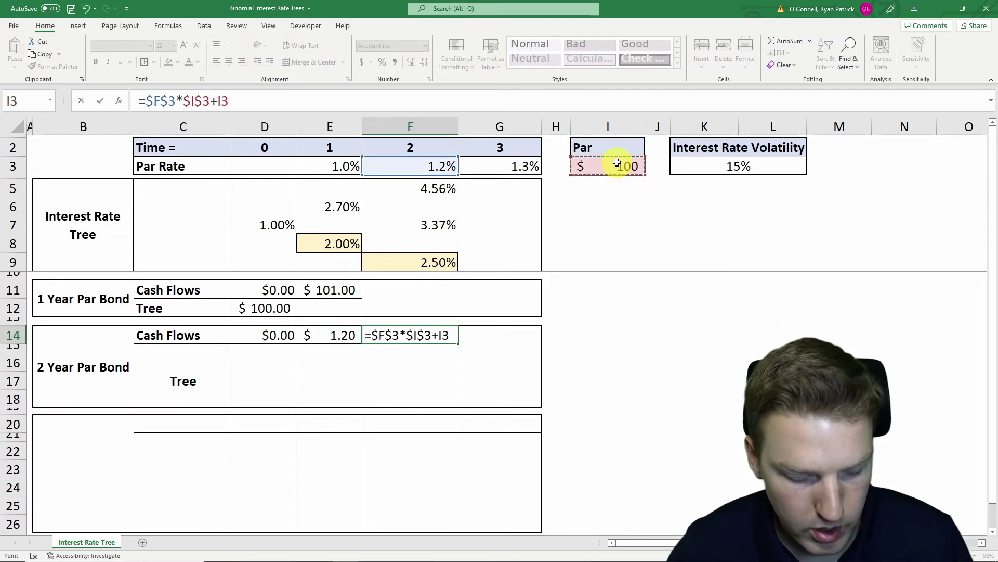
key("F4")
key("Return")
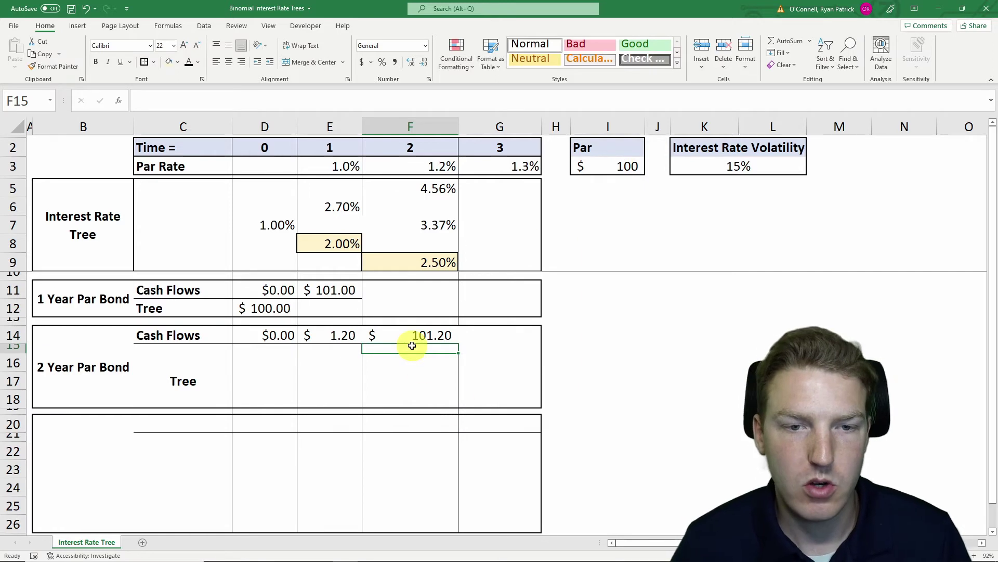
left_click(420, 388)
left_click(433, 337)
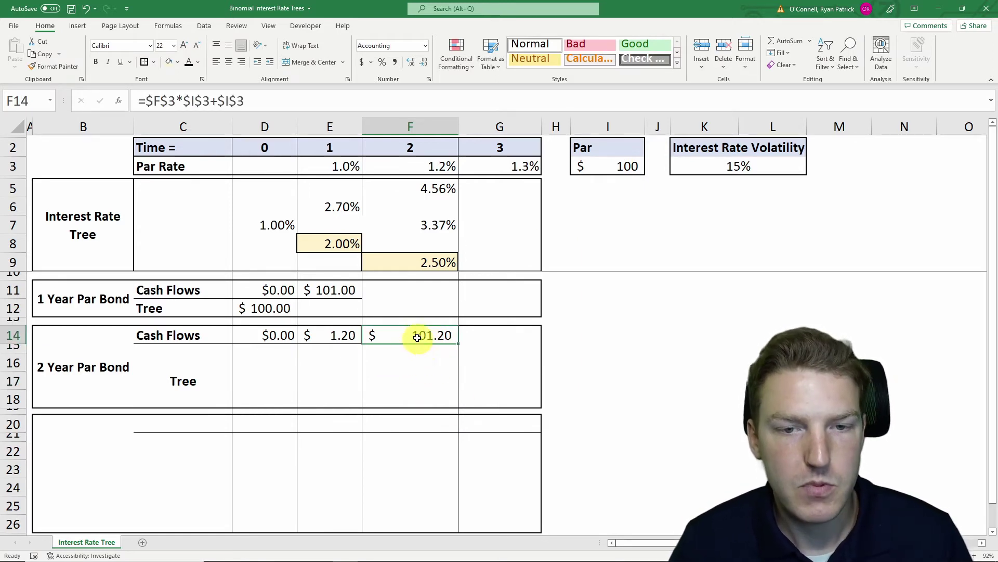
Link the upper time 2 node F16 of the 2 Year Par Bond tree to the final cash flow with =$F$14.
left_click(269, 377)
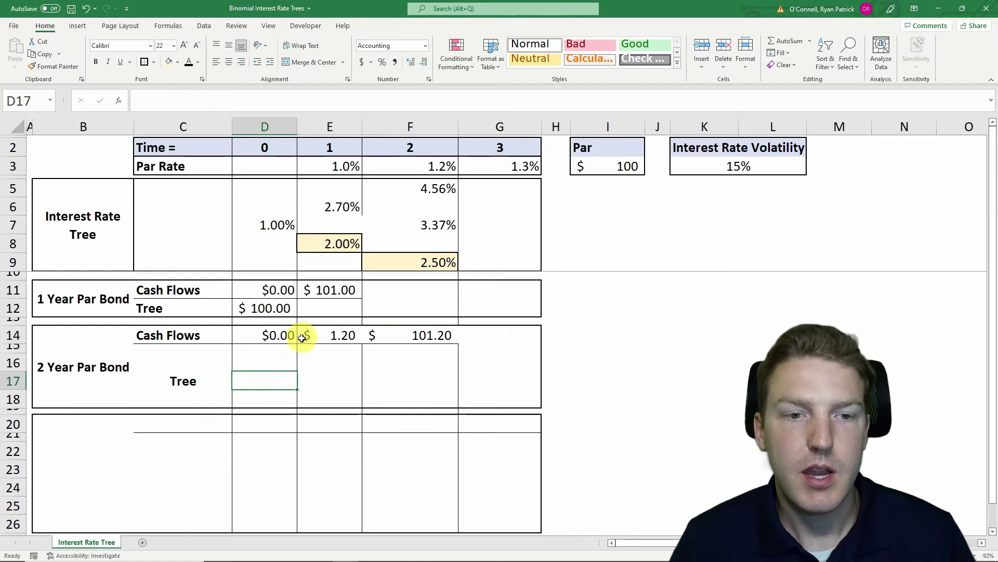
left_click(391, 364)
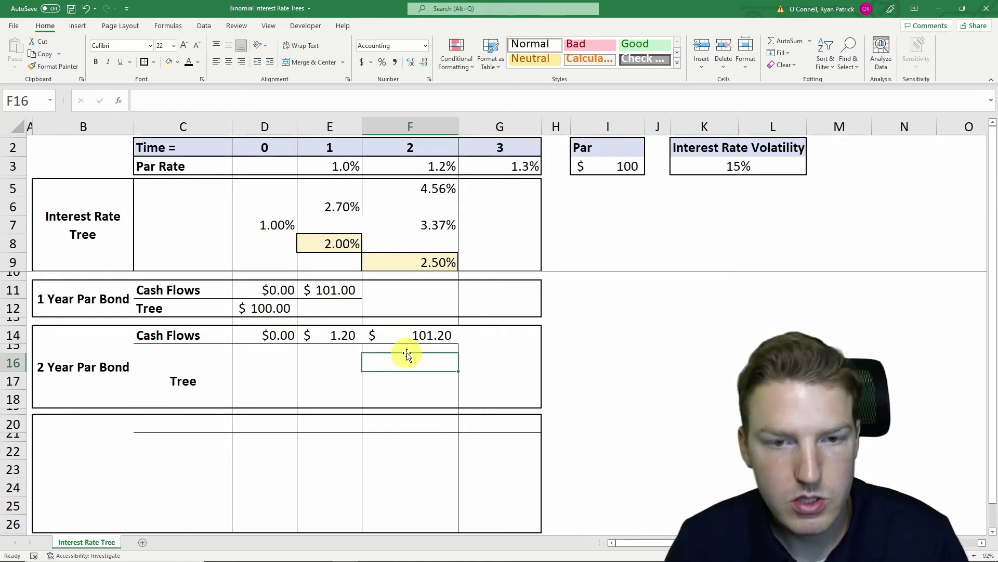
type("=")
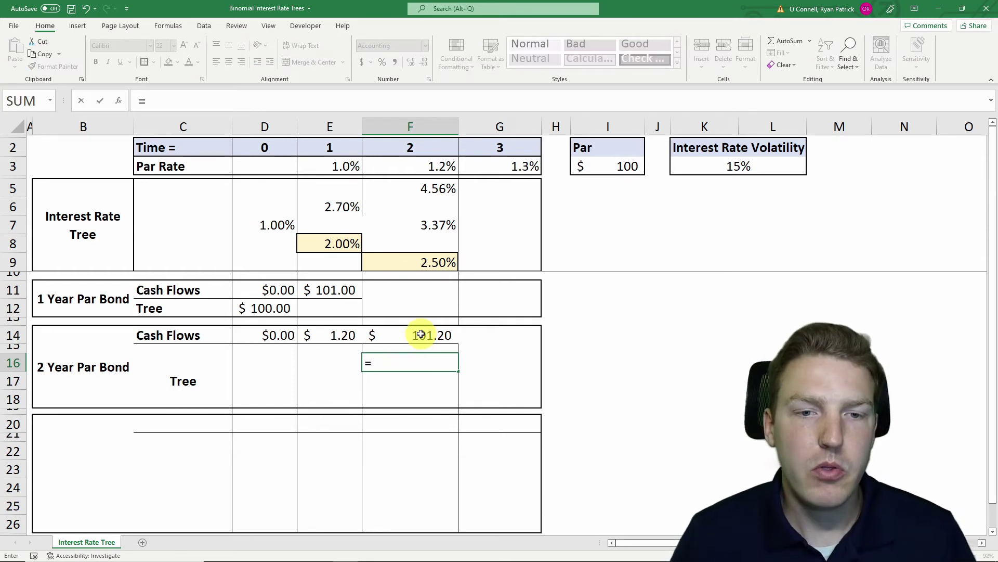
left_click(424, 335)
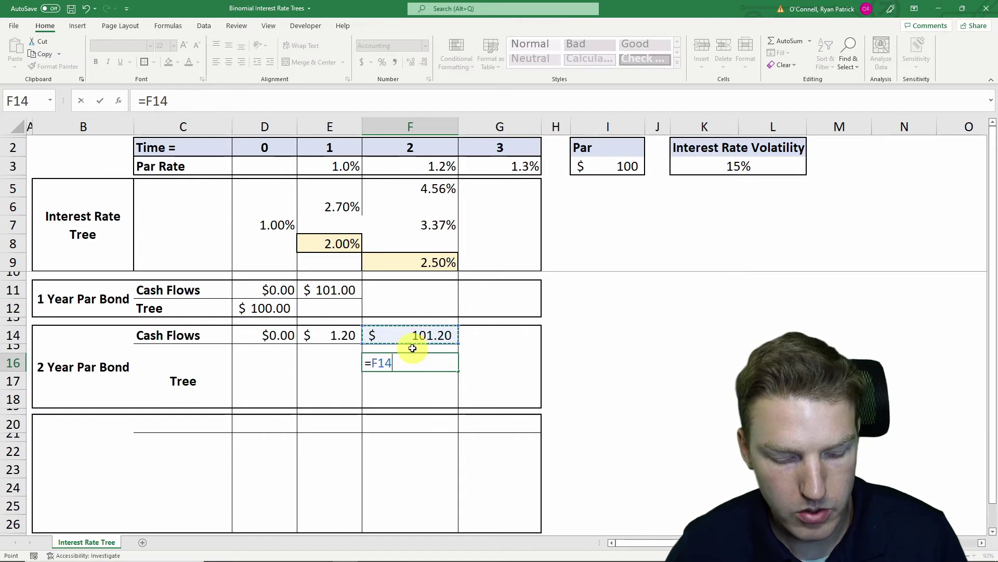
key("Return")
Copy F16 and paste only its formula into the lower time 2 node F18.
left_click(401, 359)
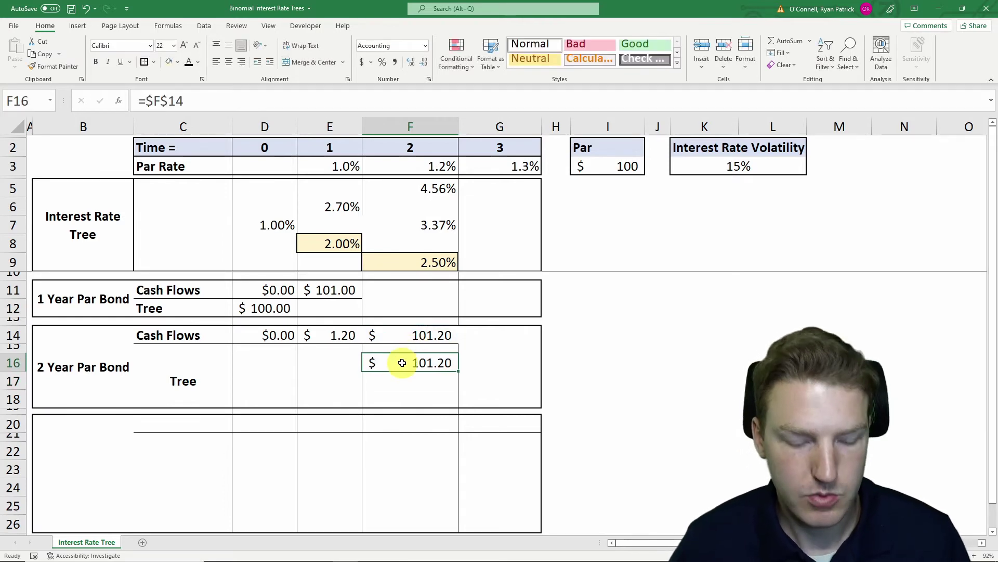
key("ctrl+c")
left_click(408, 398)
right_click(407, 398)
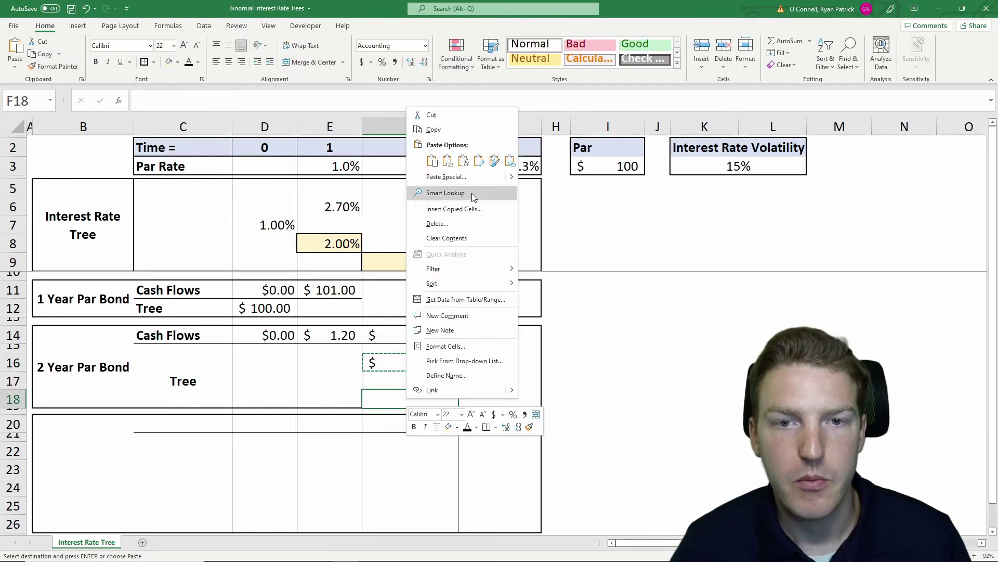
left_click(464, 163)
Discount the upper time 2 cash flow to time 1 by entering =F16/(1+E6) in E16 of the 2 Year Par Bond tree.
left_click(327, 369)
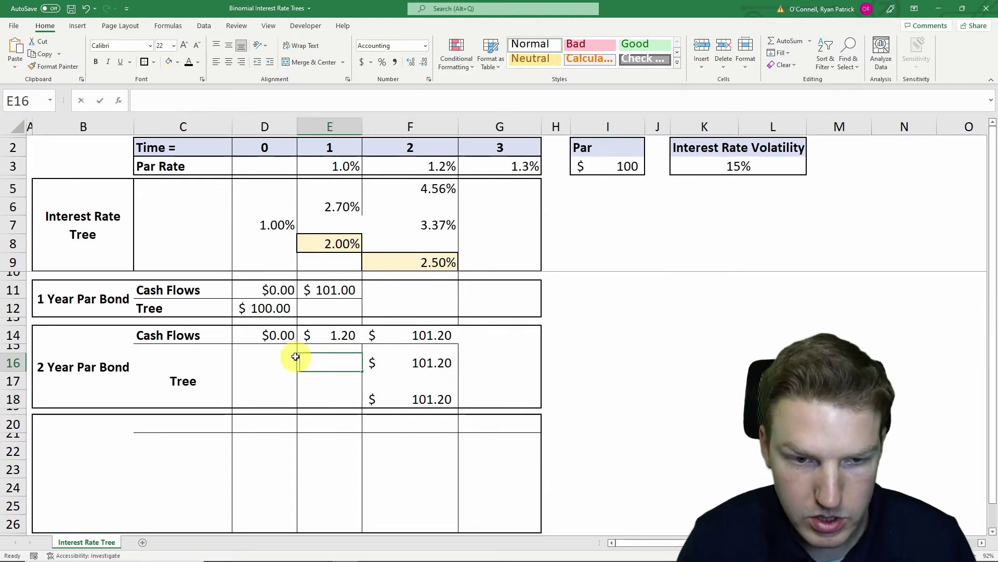
type("=")
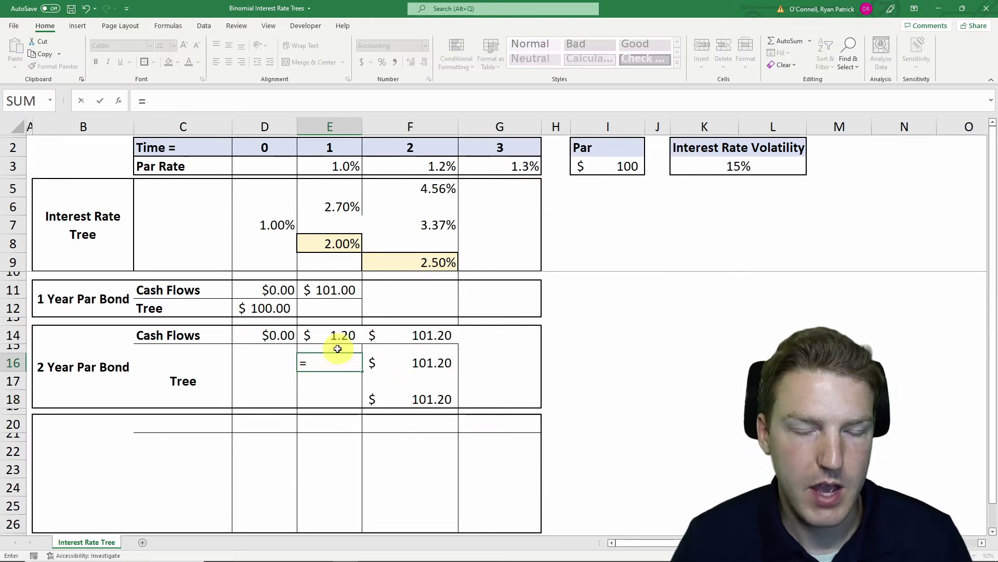
left_click(408, 362)
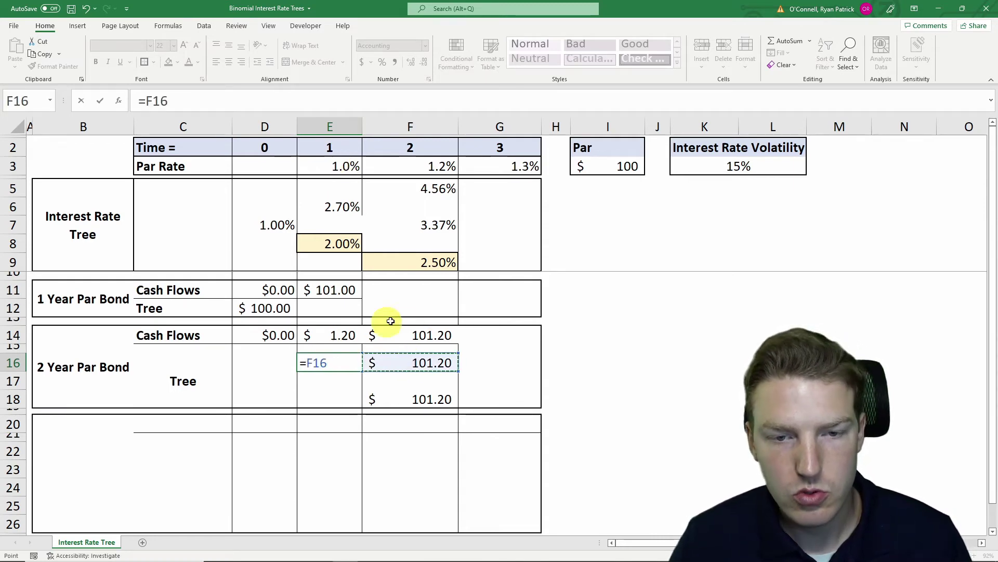
type("/")
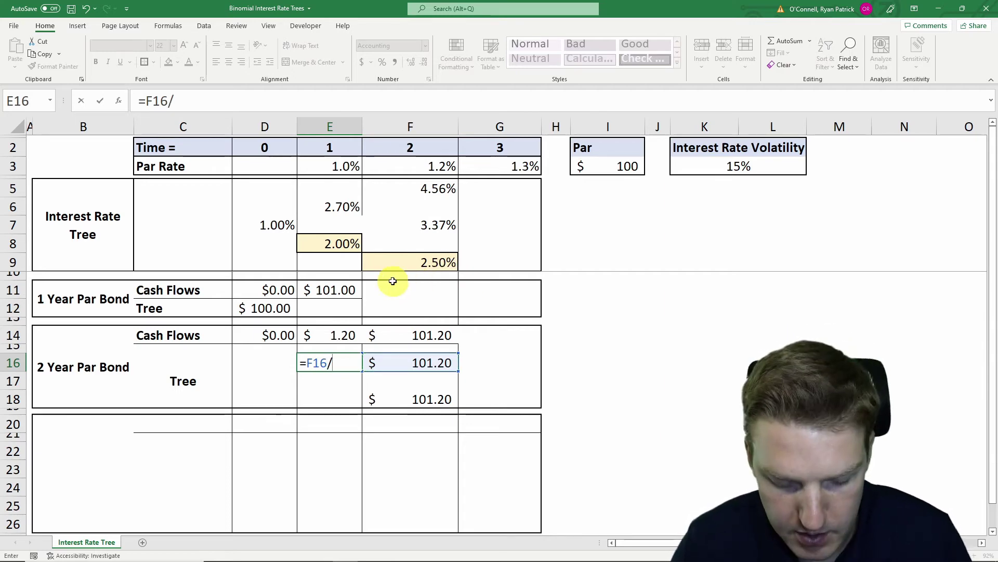
type("(")
left_click(338, 208)
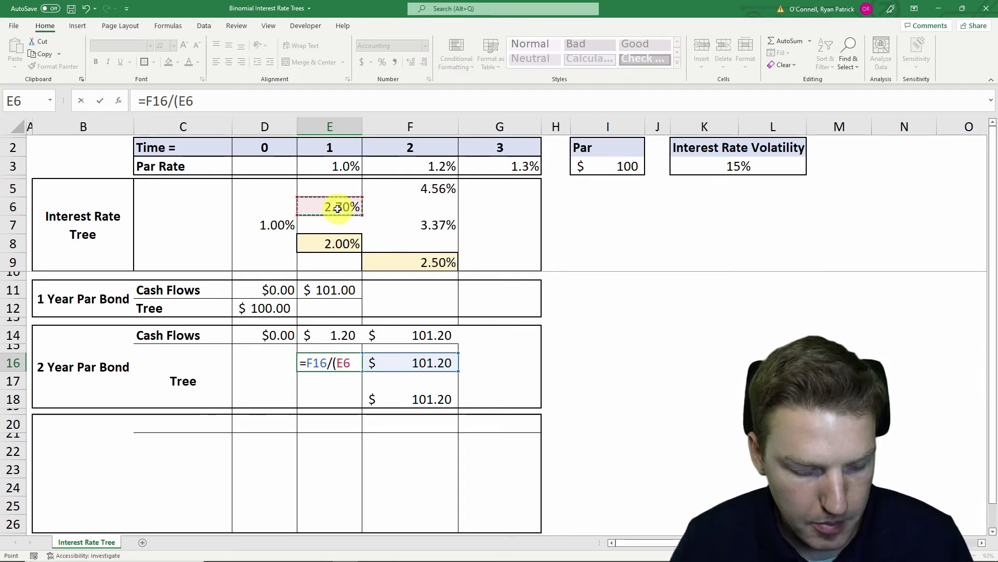
key("BackSpace")
key("BackSpace")
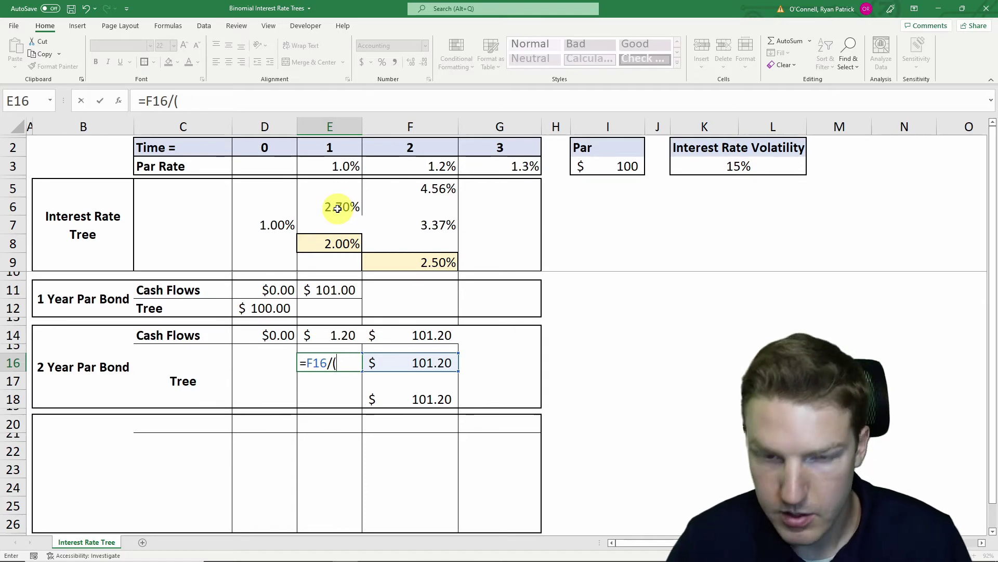
type("1+")
left_click(356, 206)
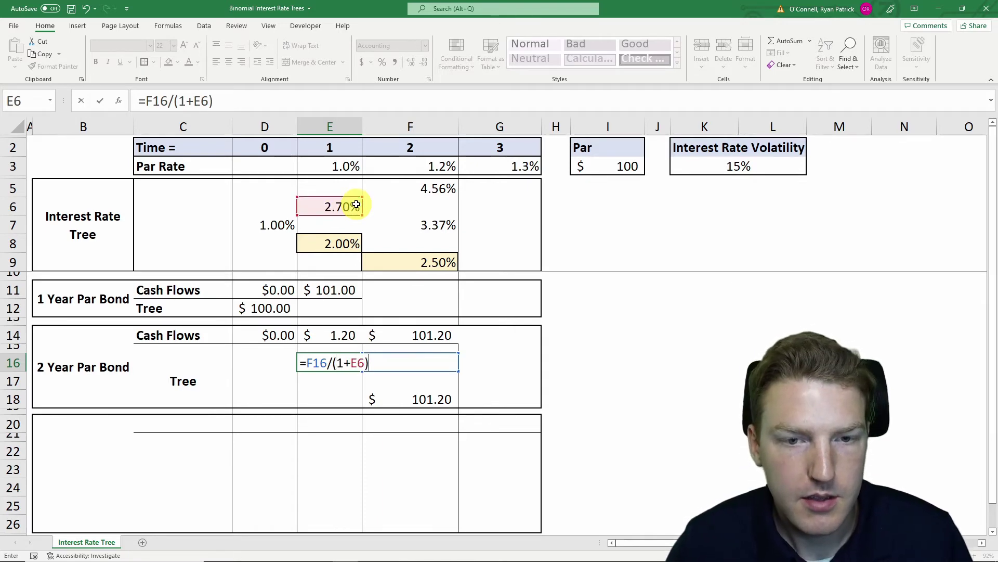
type(")")
key("Return")
Copy E16 and paste only its formula into the lower time 1 node E18, then check its cell references.
left_click(344, 363)
key("ctrl+c")
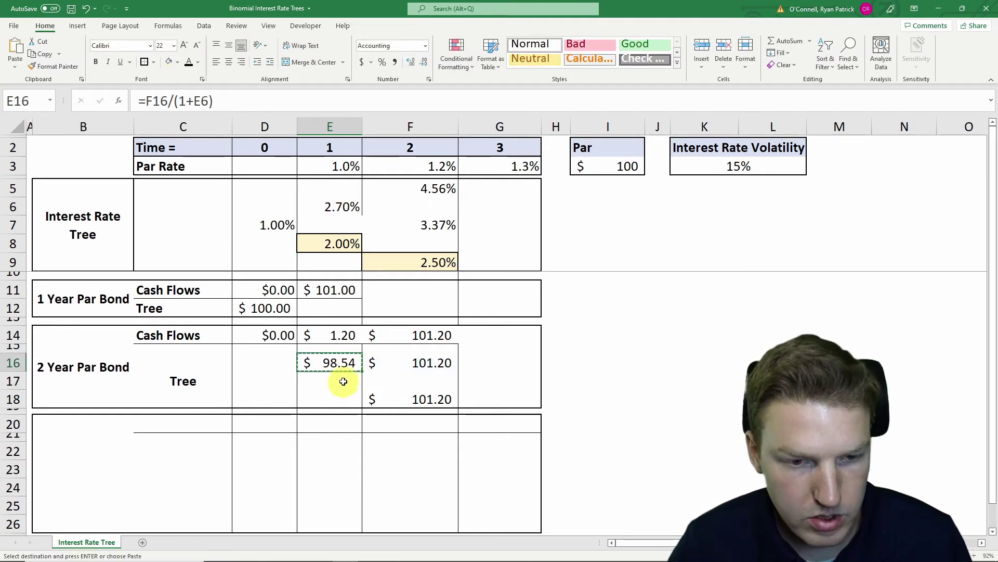
right_click(329, 398)
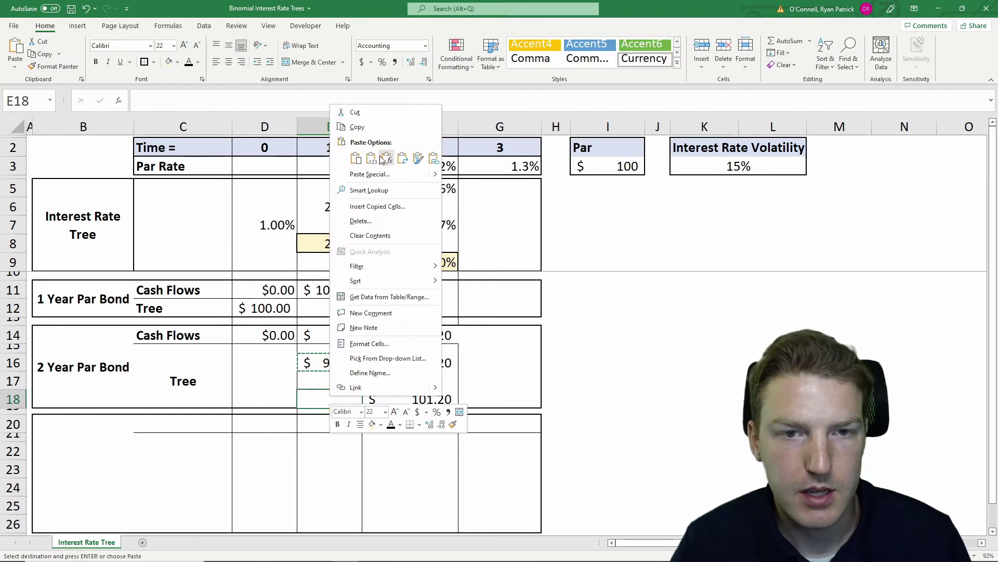
left_click(384, 158)
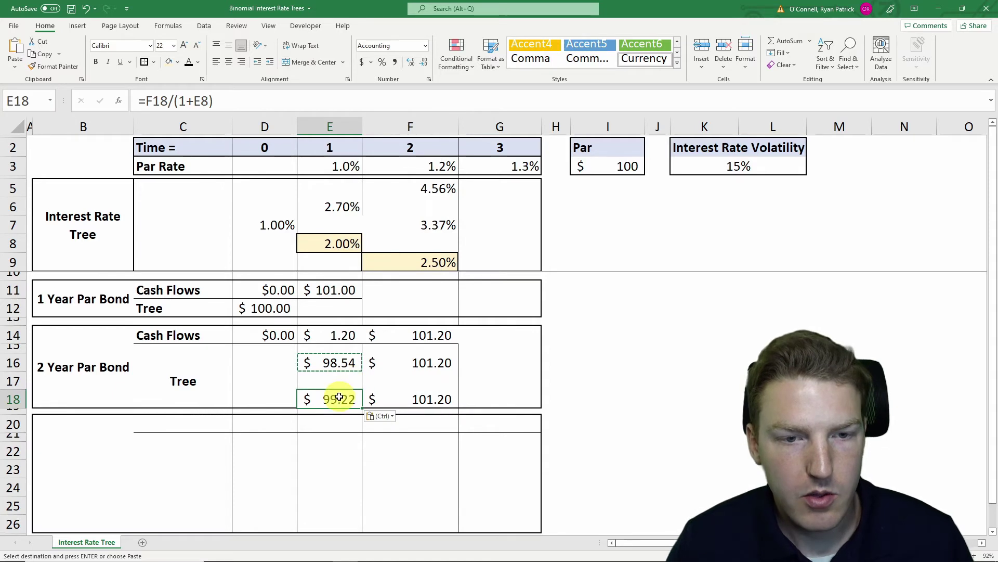
left_click(252, 104)
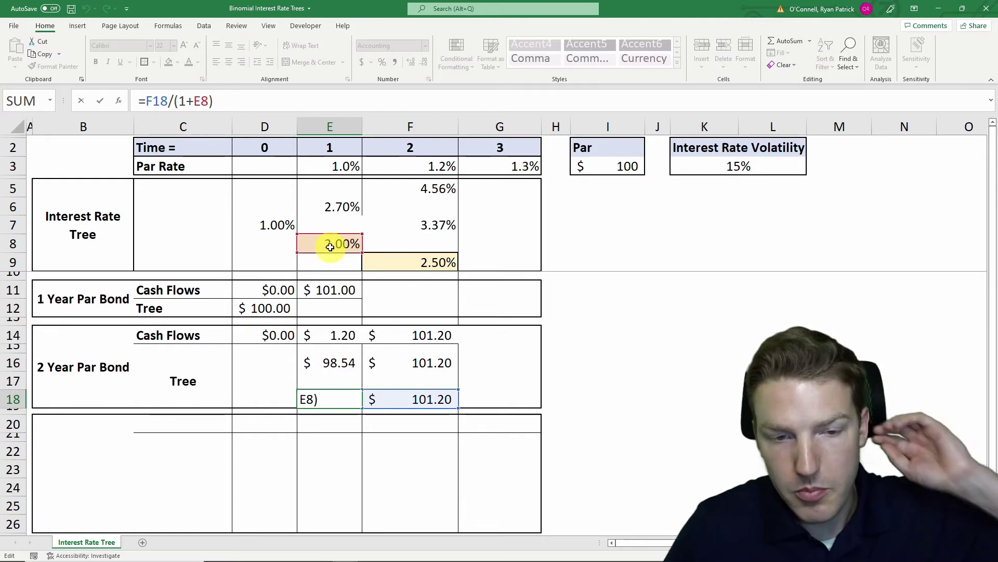
key("Return")
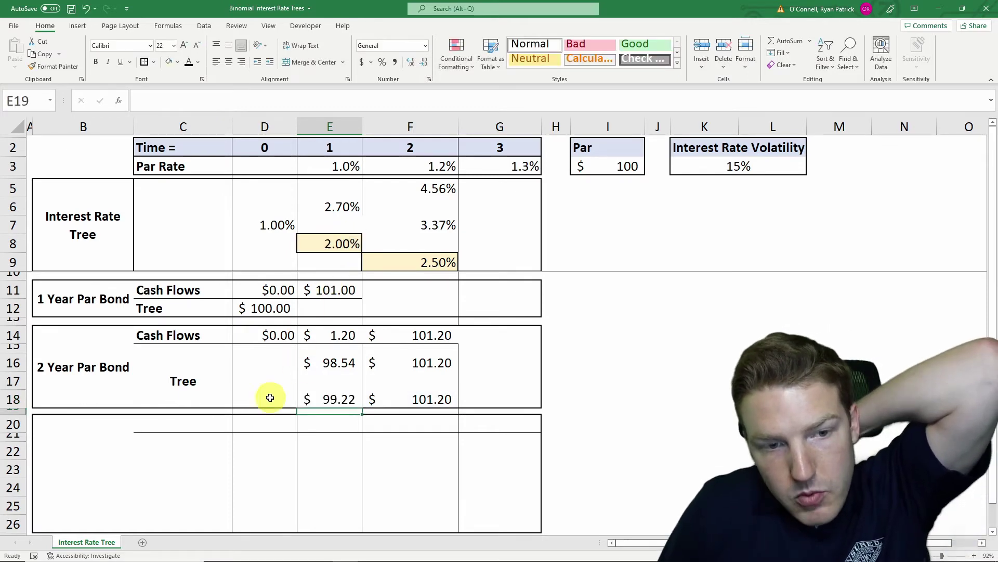
left_click(269, 381)
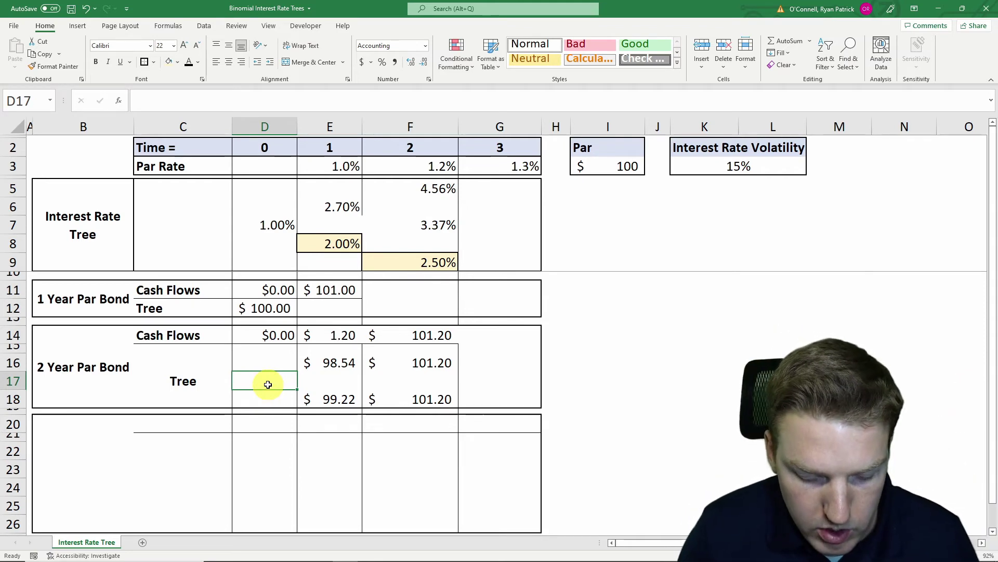
type("=")
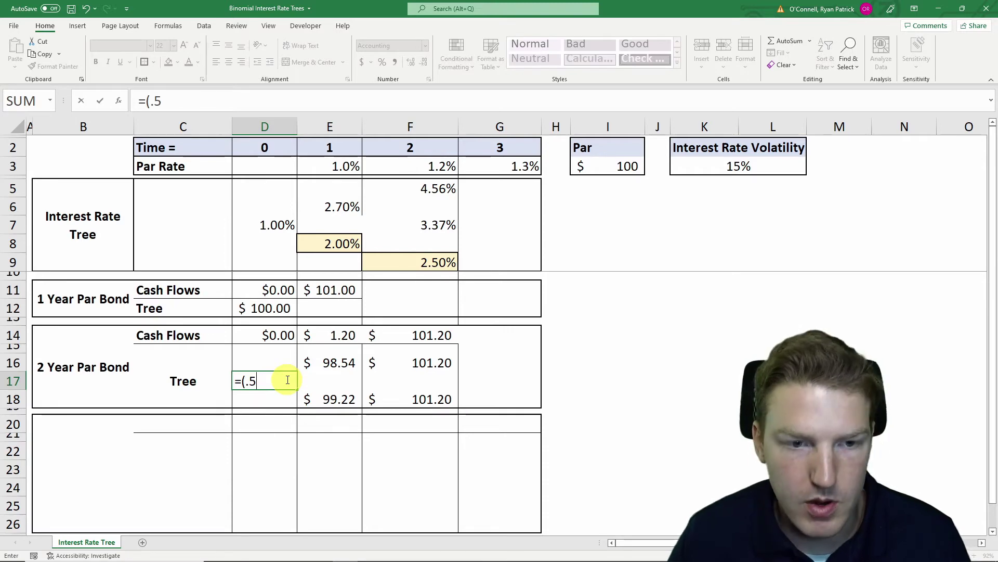
type("(.5")
left_click(344, 361)
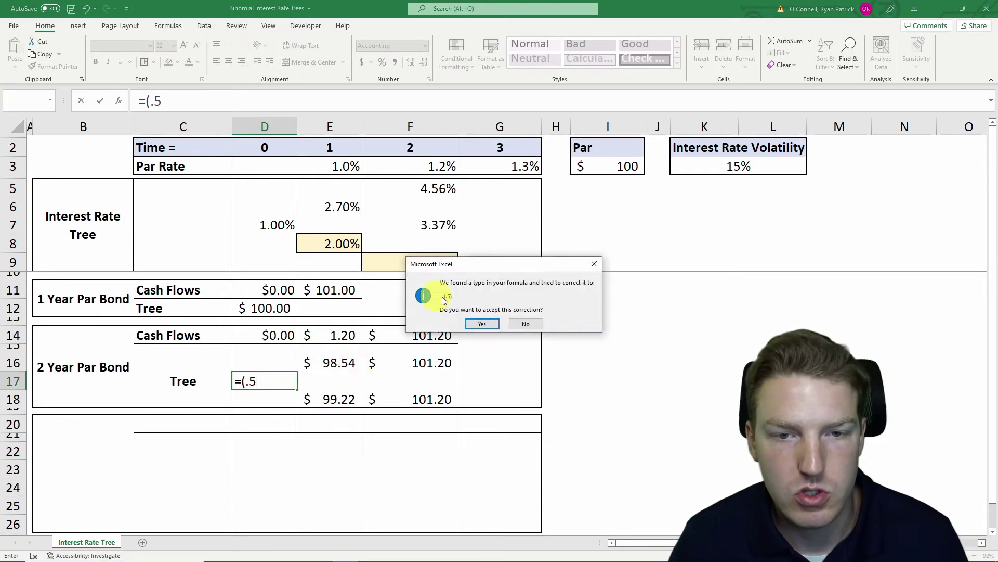
left_click(482, 323)
Enter the equally weighted time 1 values plus the coupon in D17 as =.5*E16+.5*E18+E14.
left_click(276, 383)
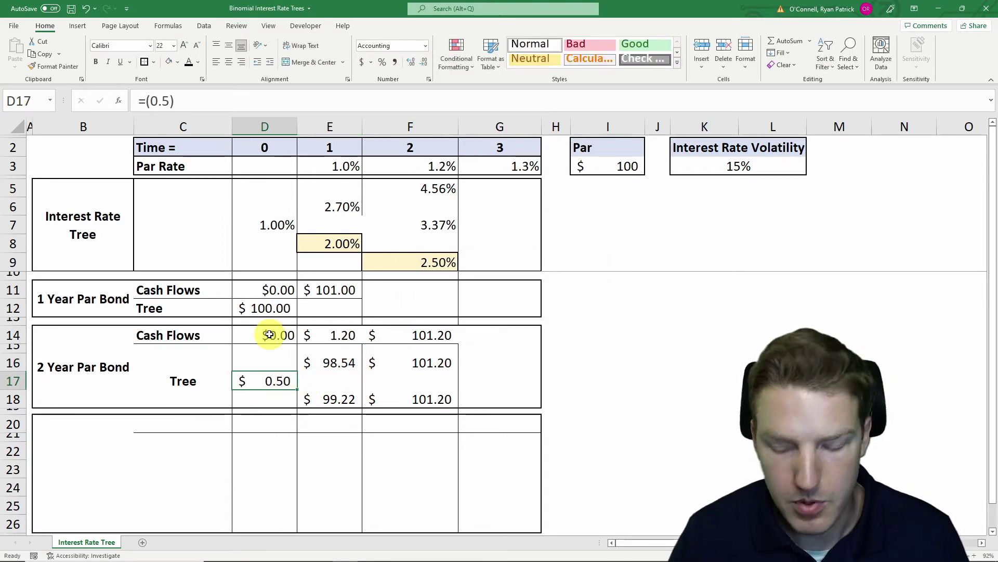
type("=")
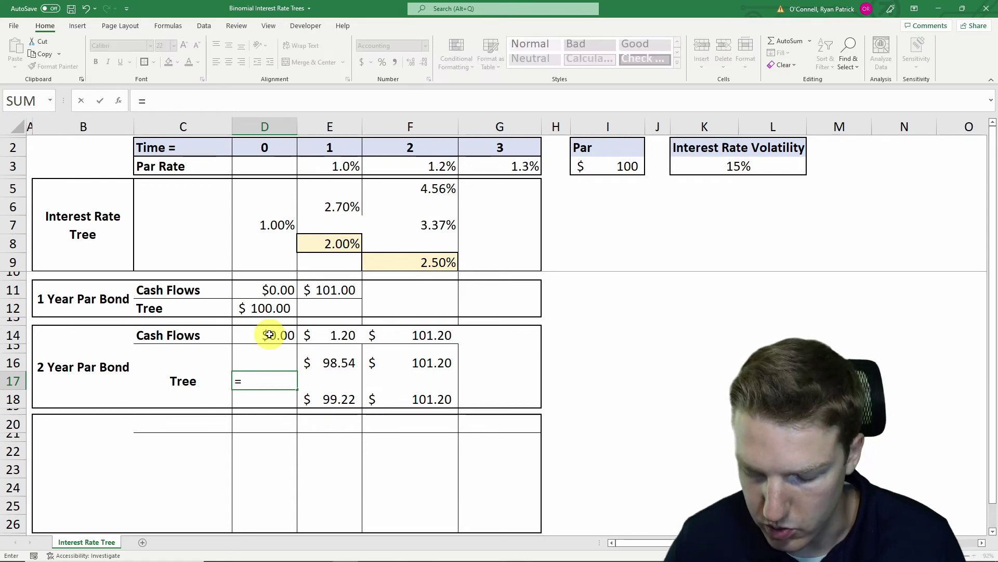
type(".5*")
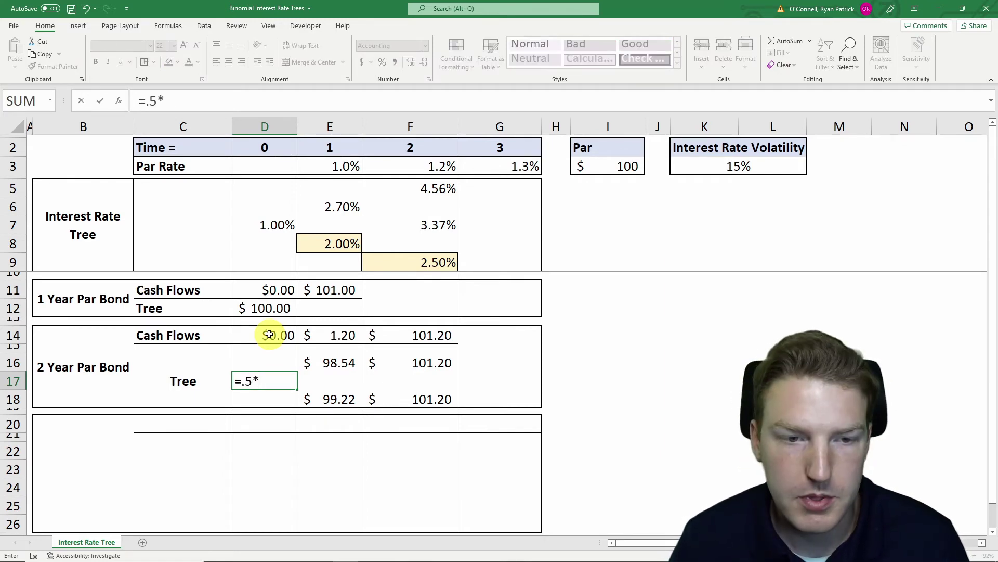
left_click(344, 363)
type("+")
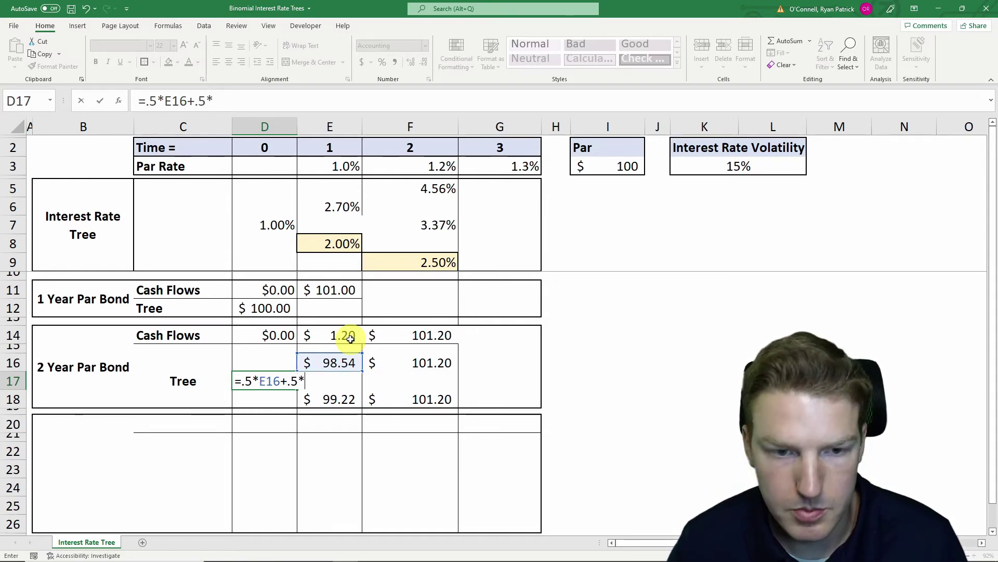
type(".5*")
left_click(335, 400)
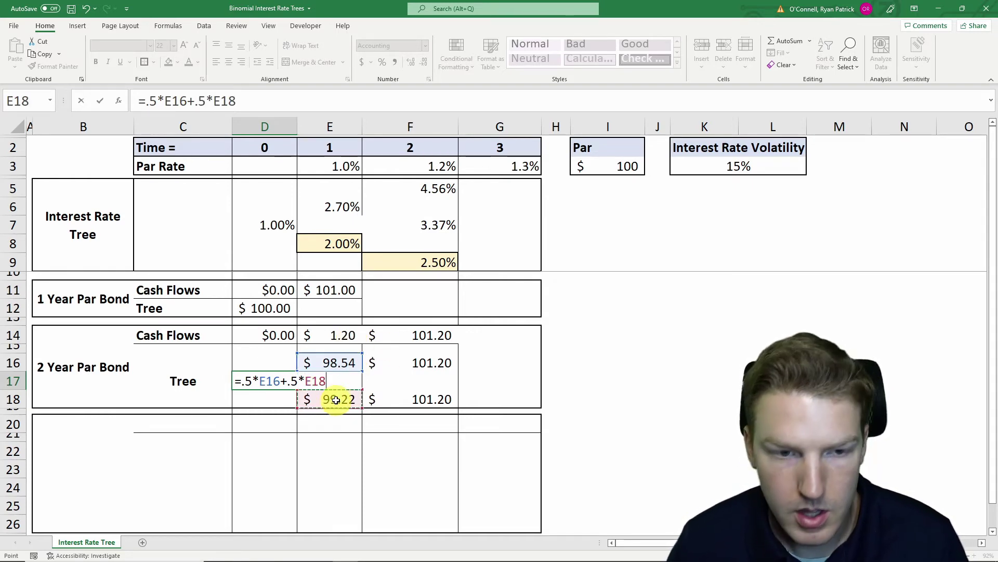
left_click(337, 336)
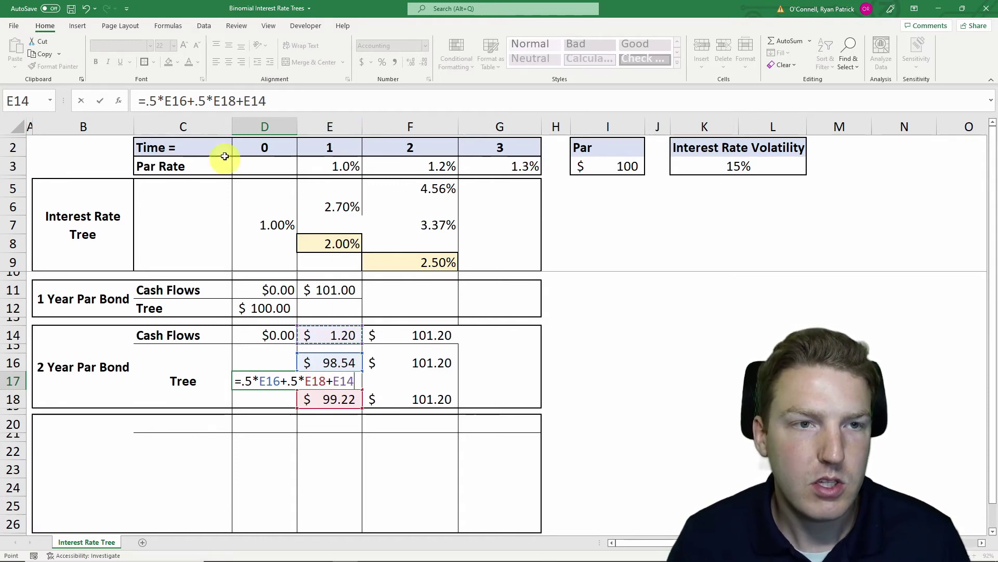
Discount the D17 sum by the time 0 rate, completing the formula as =(.5*E16+.5*E18+E14)/(1+D7).
left_click(150, 102)
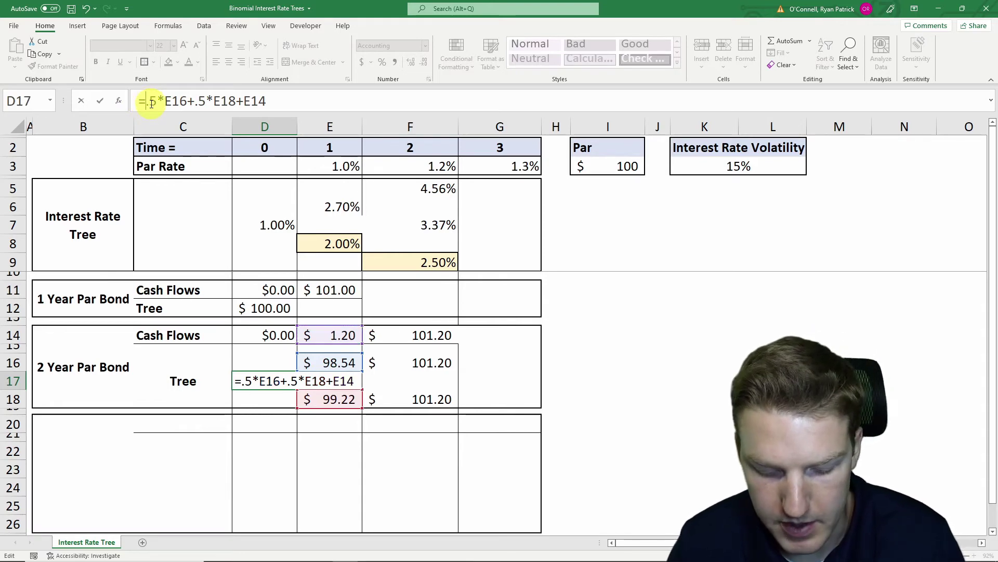
type("(")
left_click(285, 104)
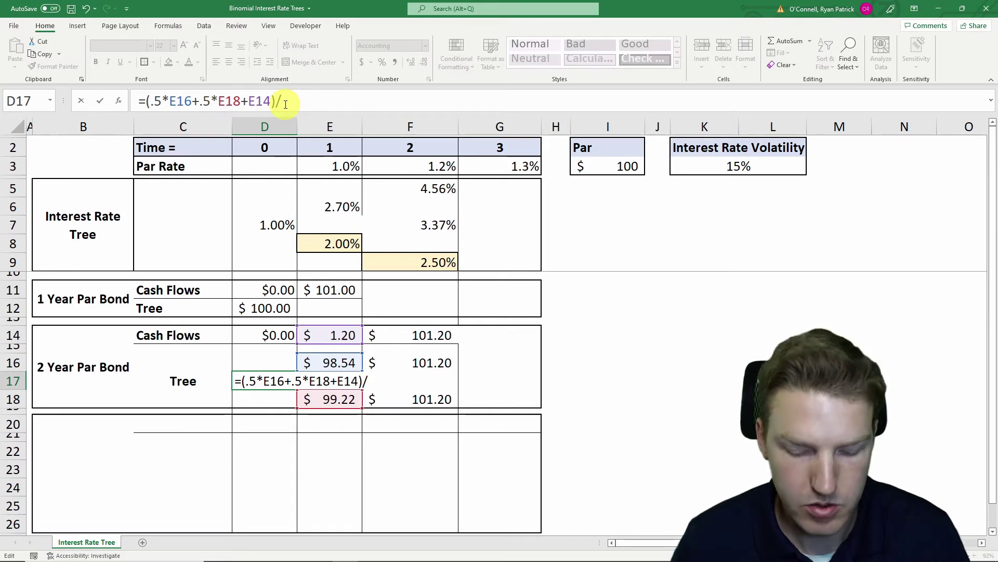
type("1+")
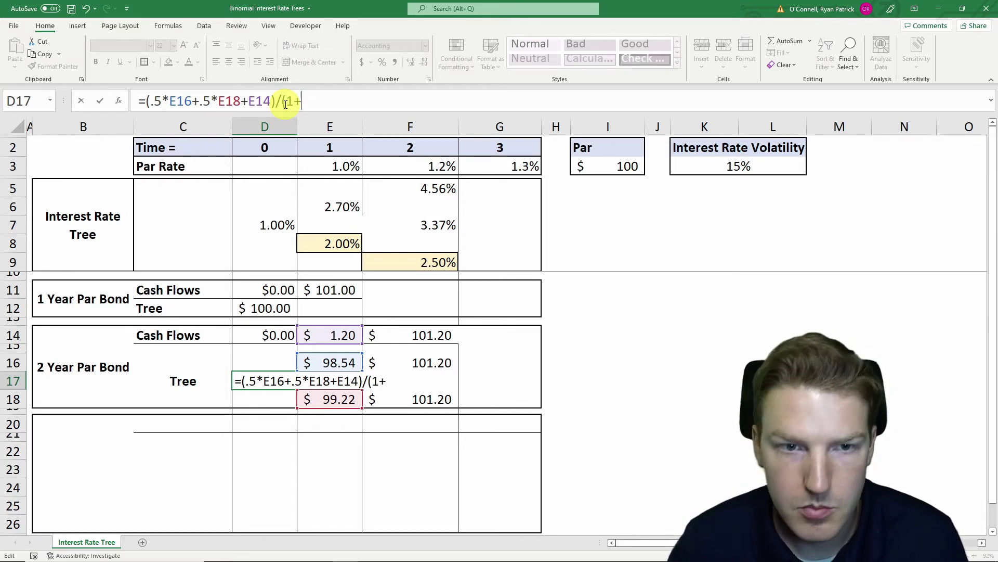
left_click(266, 219)
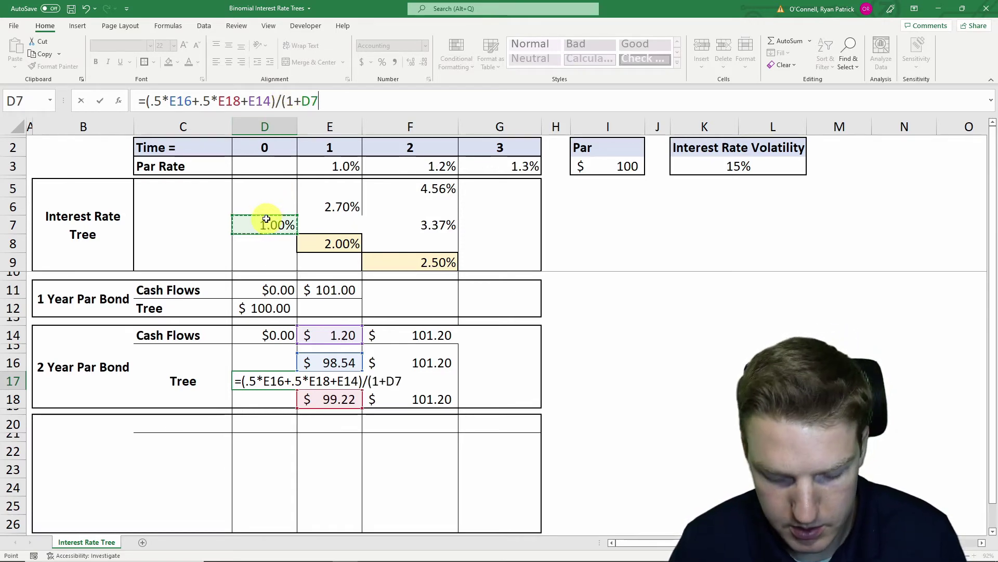
type(")")
key("Return")
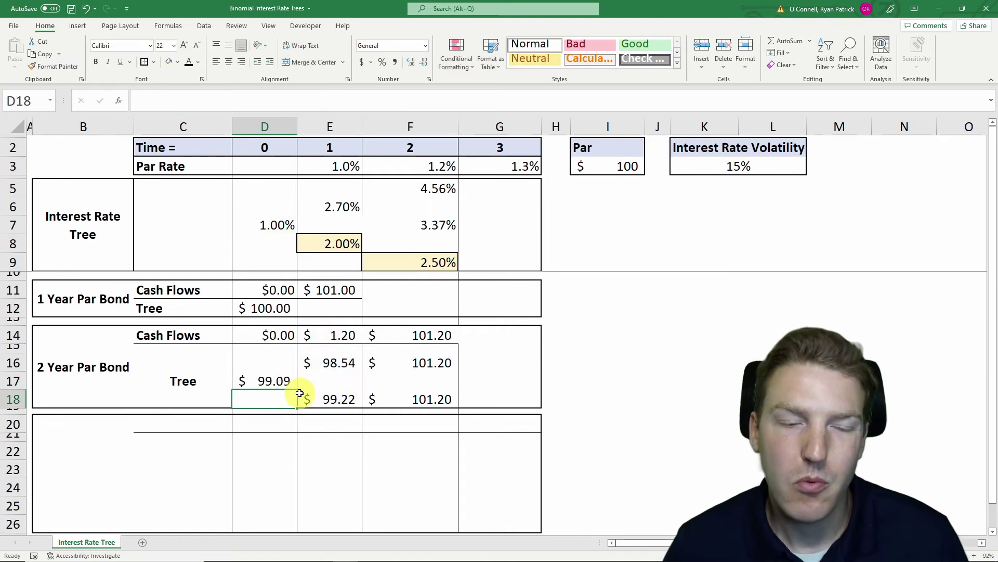
Run Goal Seek to set the 2 Year Par Bond value in D17 to 100 by changing the lower time 1 rate E8, keeping the solution.
left_click(262, 380)
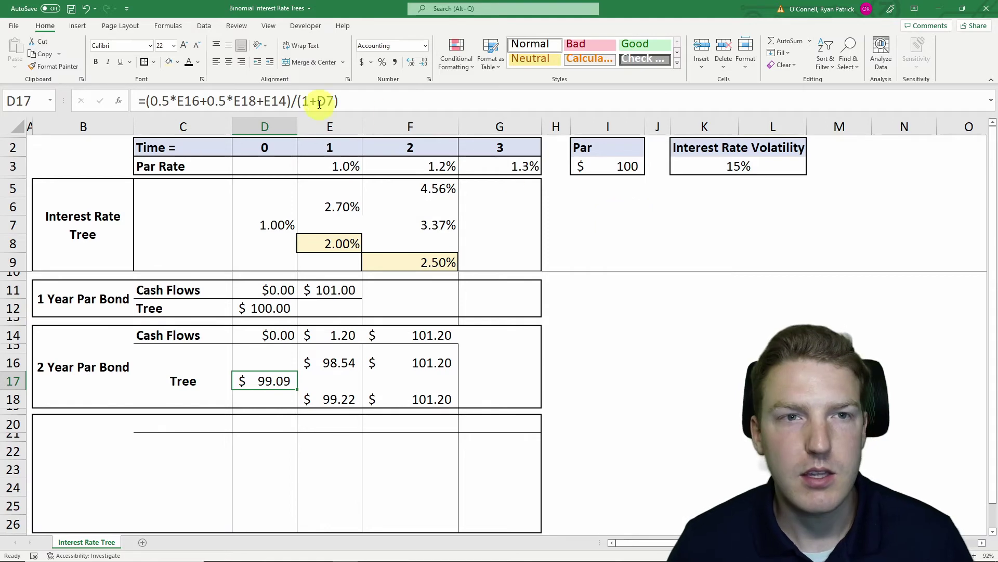
left_click(204, 26)
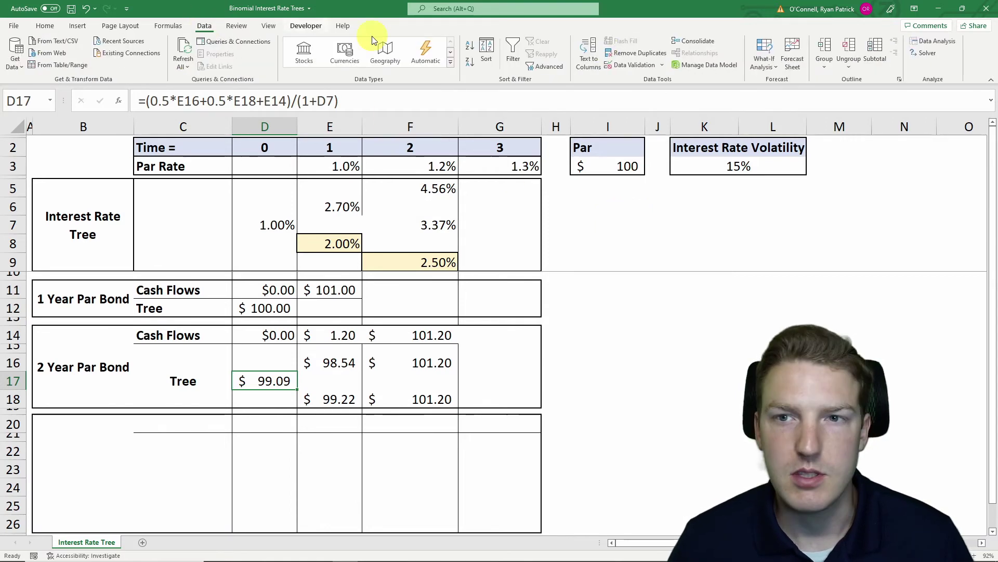
left_click(767, 67)
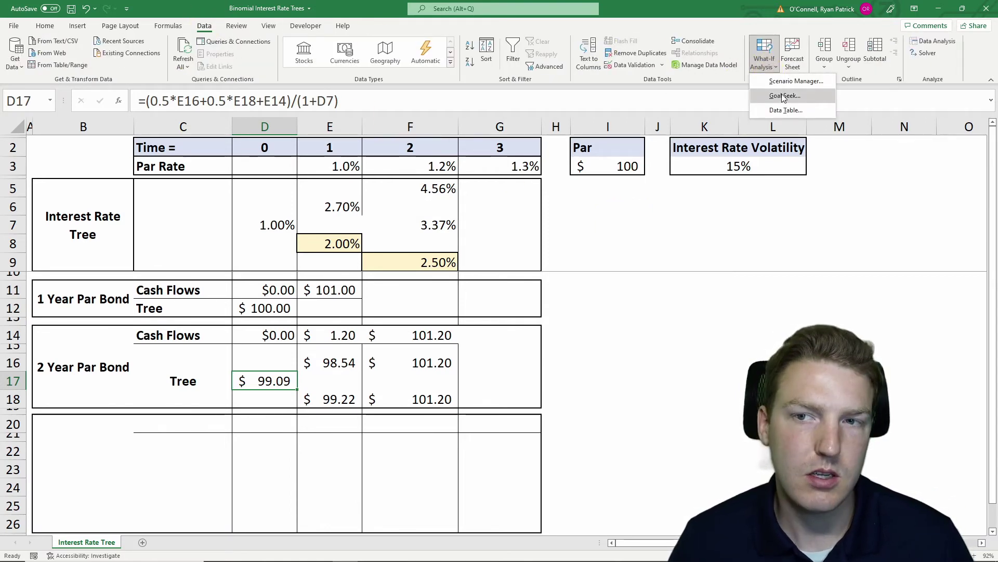
left_click(783, 96)
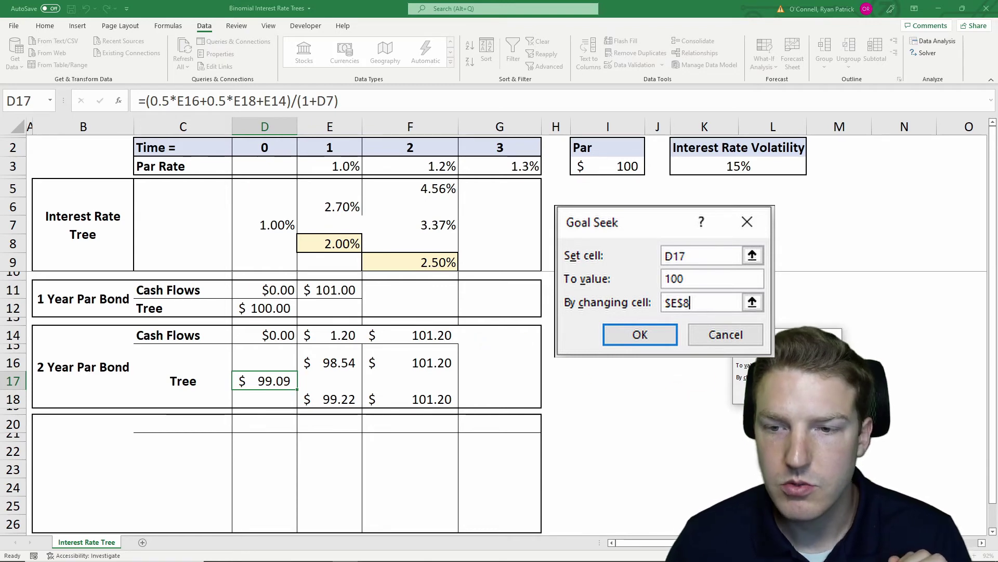
left_click(322, 241)
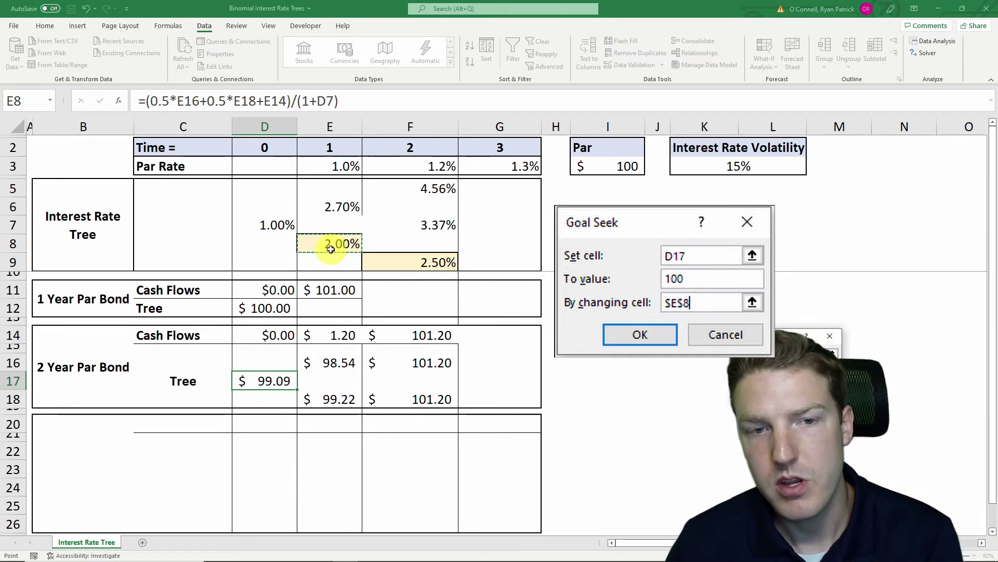
key("Return")
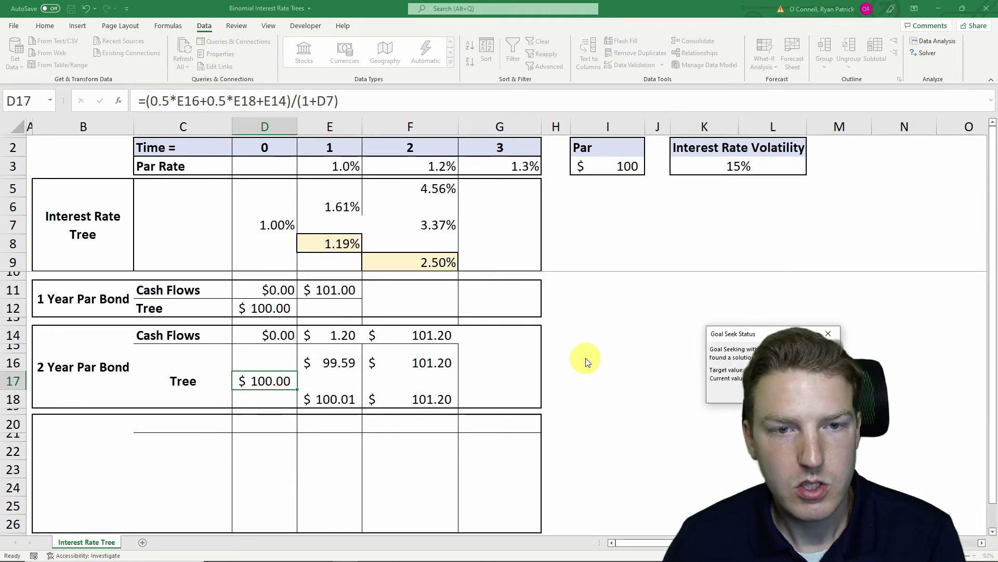
key("Return")
left_click(676, 318)
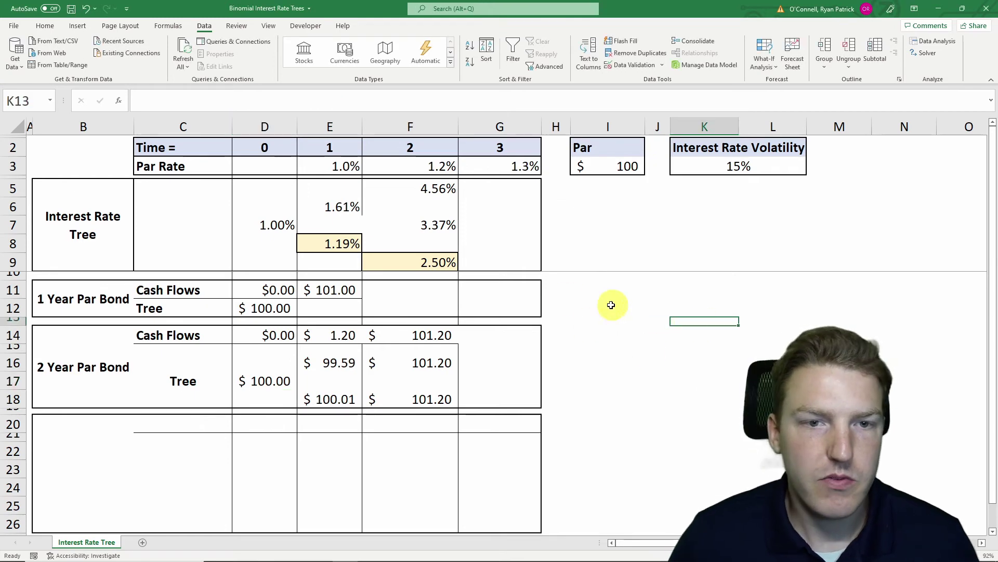
Inspect the lower time 1 rate in E8 and the 2 Year Par Bond's time 0 value in D17.
left_click(337, 244)
left_click(257, 381)
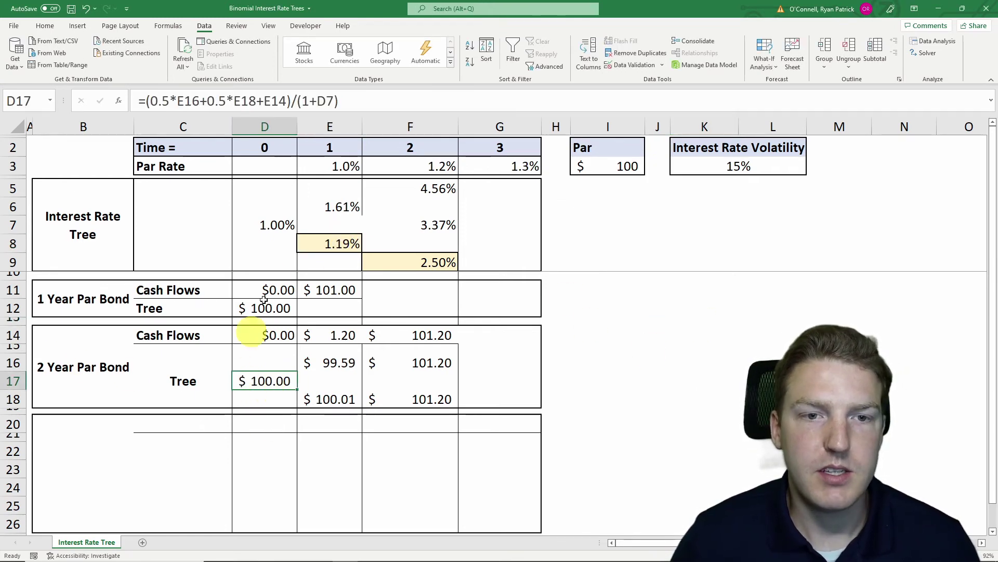
left_click(336, 250)
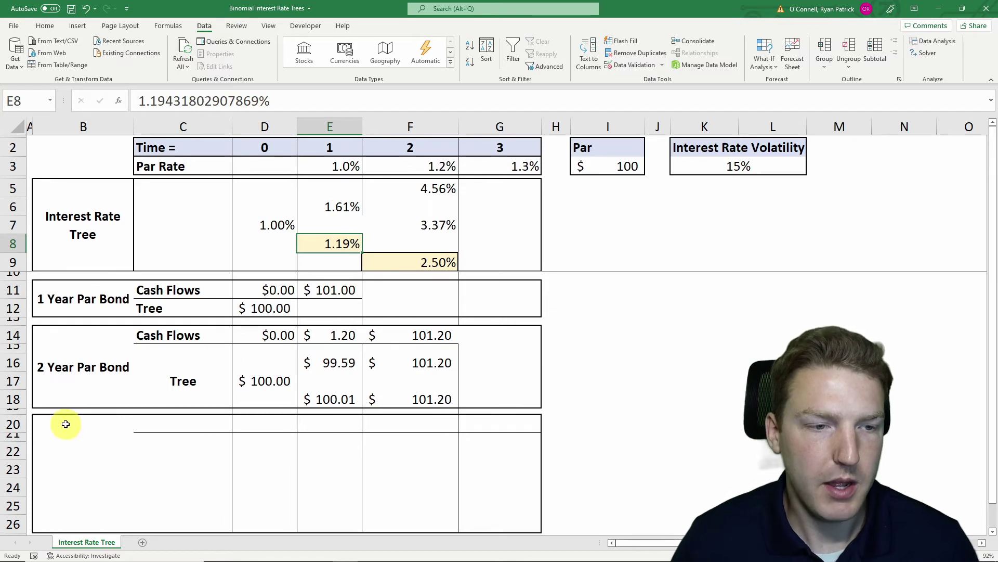
Set the font colour of the 3 Year Par Bond block B20:G26 to black so its labels show.
left_click_drag(67, 423, 509, 509)
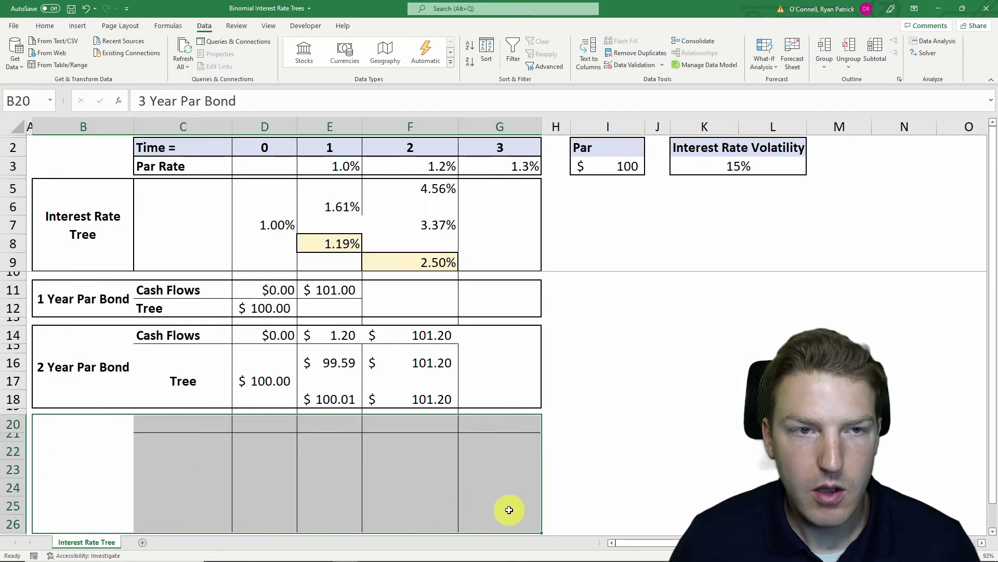
left_click(47, 26)
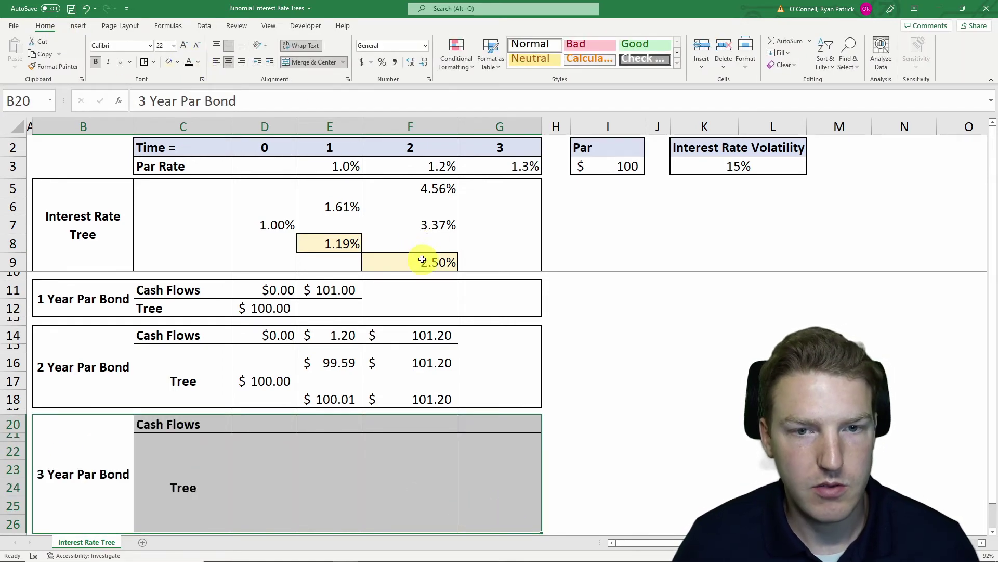
left_click(451, 256)
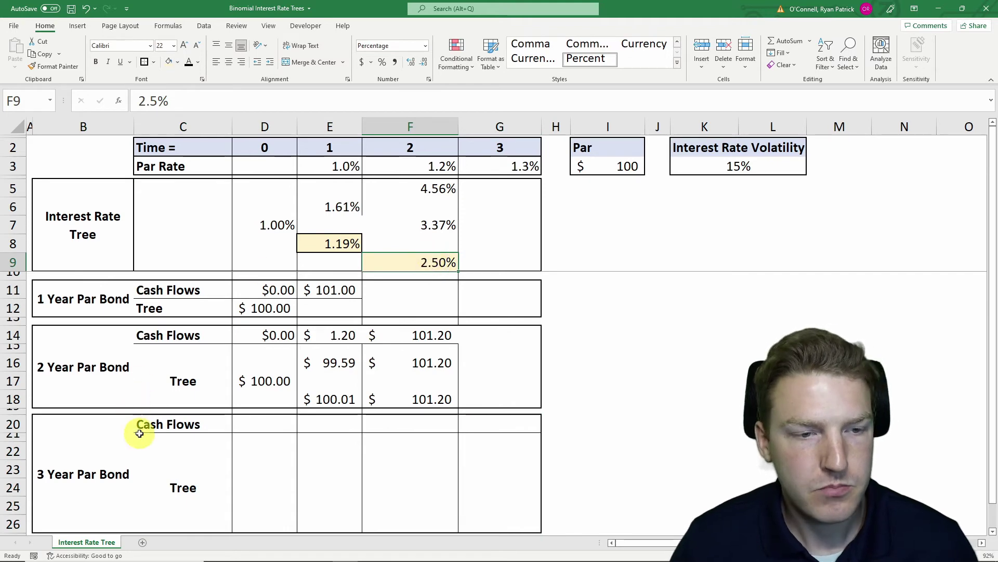
left_click(186, 463)
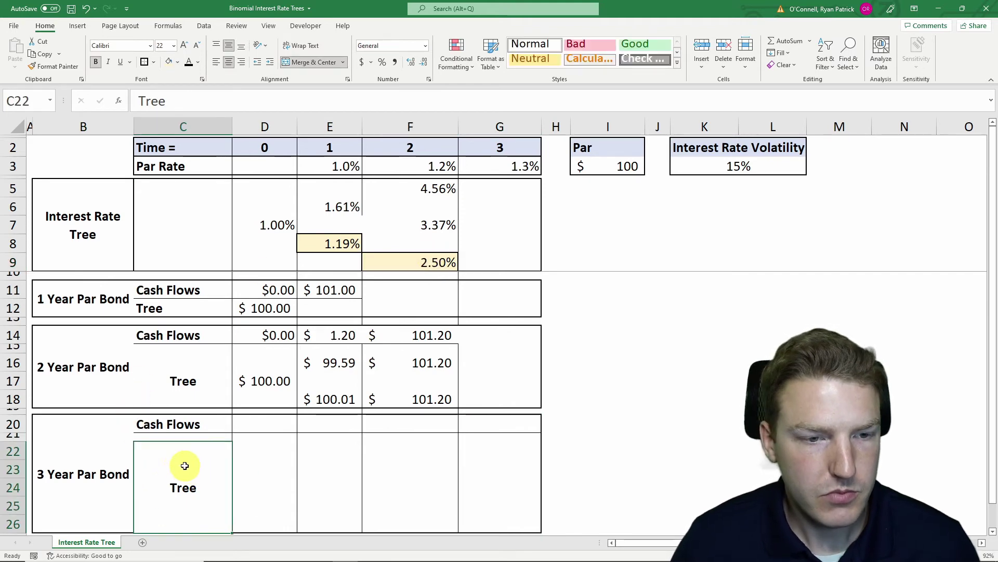
Enter 0 as the 3 Year Par Bond's time 0 cash flow in D20.
left_click(283, 424)
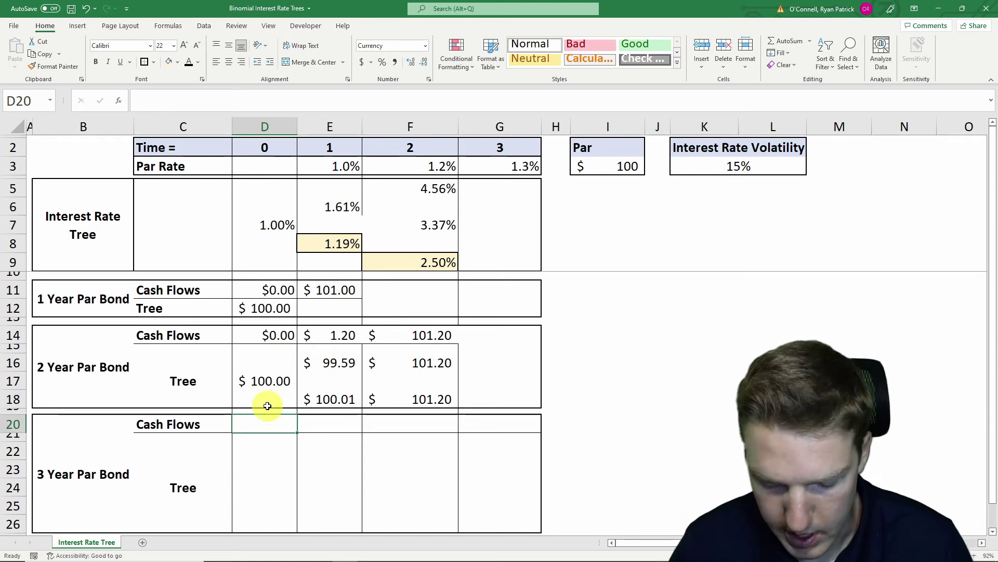
type("0")
key("Return")
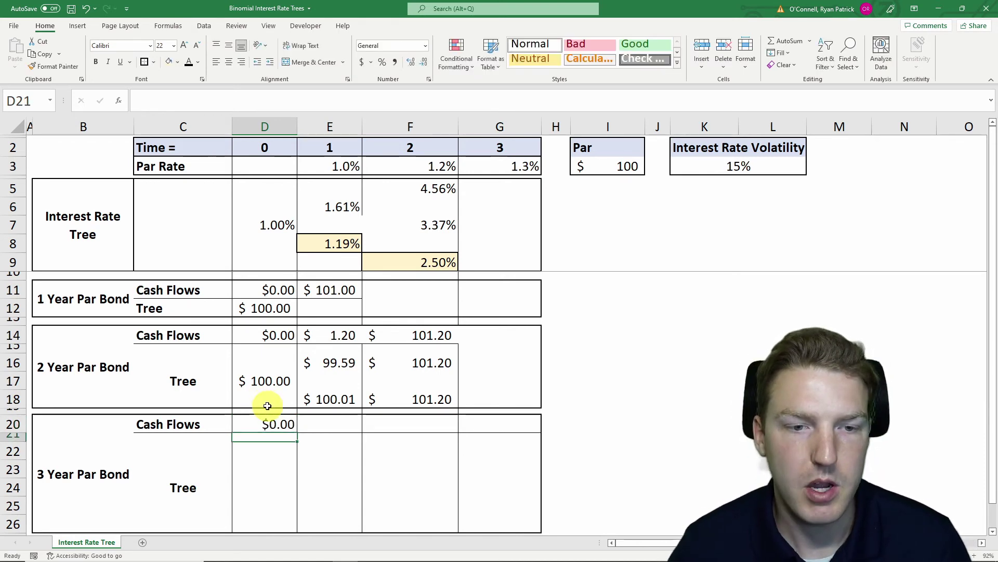
Enter the 3 Year Par Bond's time 1 coupon in E20 as =$G$3*I3, with the par rate reference absolute.
left_click(332, 419)
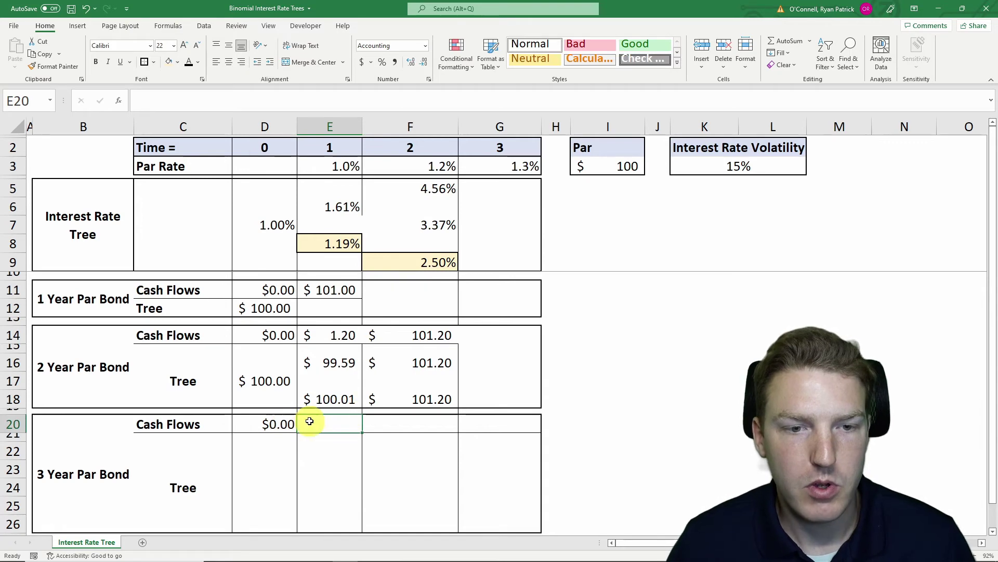
type("=")
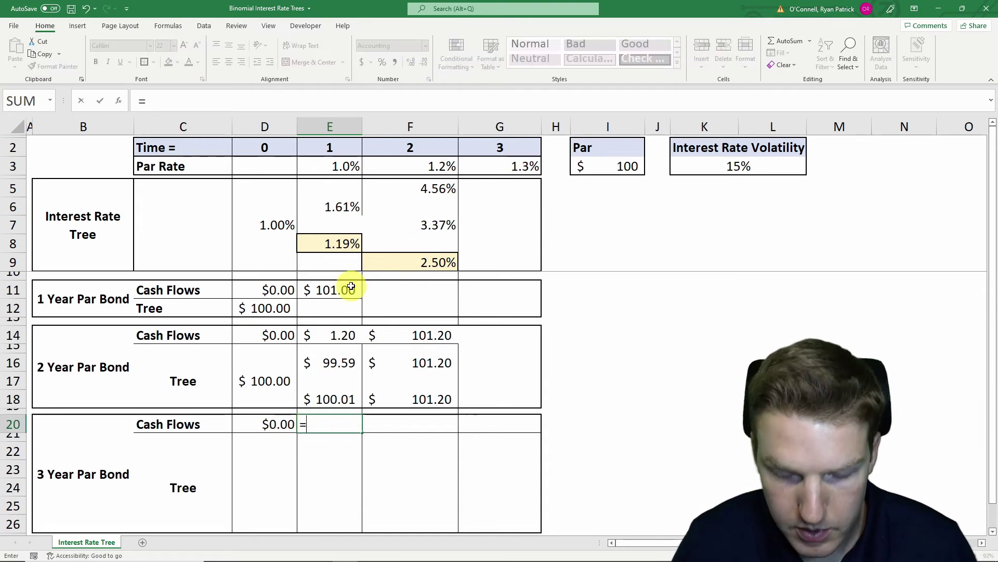
left_click(524, 166)
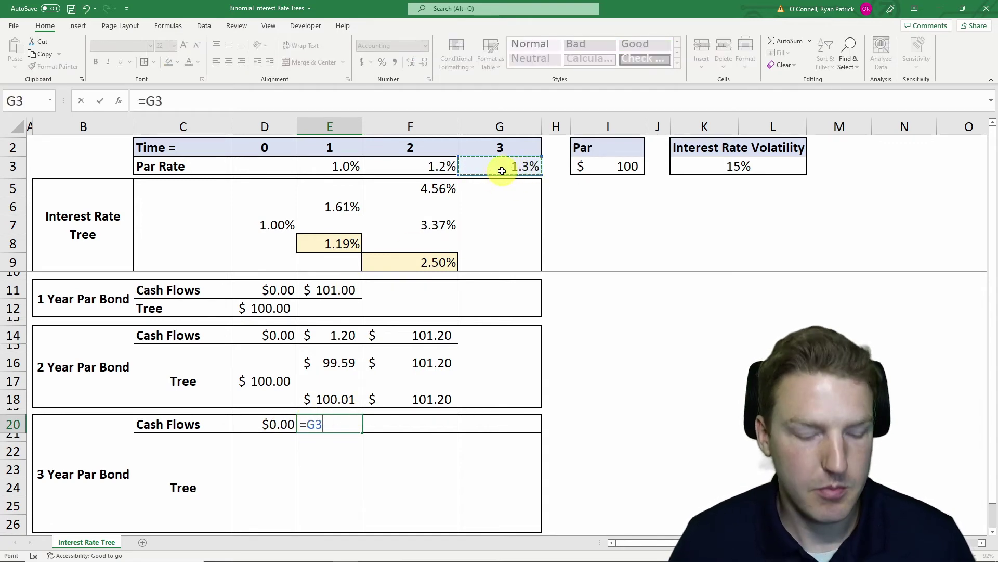
key("F4")
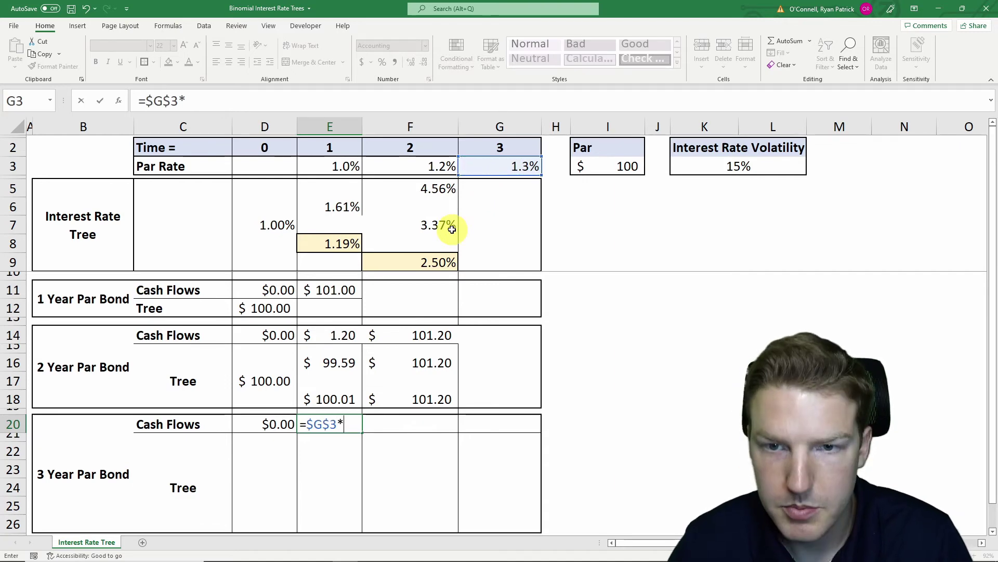
left_click(603, 171)
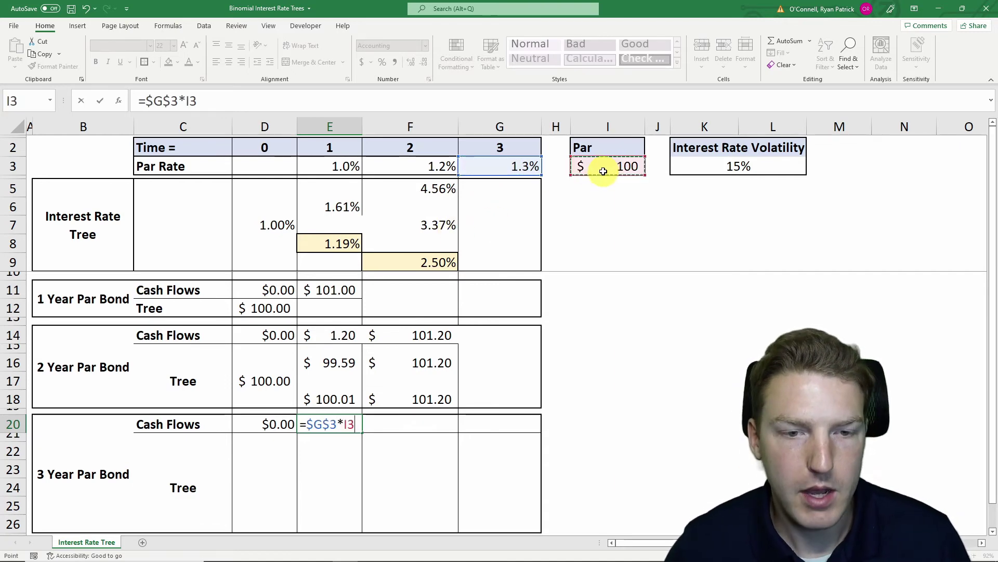
key("Return")
Show the time 3 and time 2 par rates in G3 and F3 with two decimal places.
left_click(524, 168)
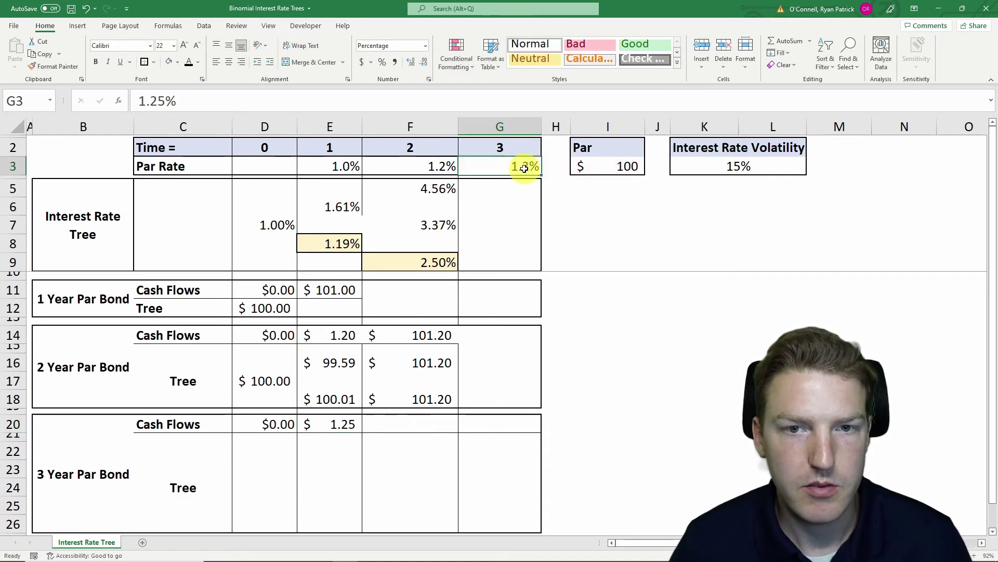
left_click(410, 62)
left_click(417, 163)
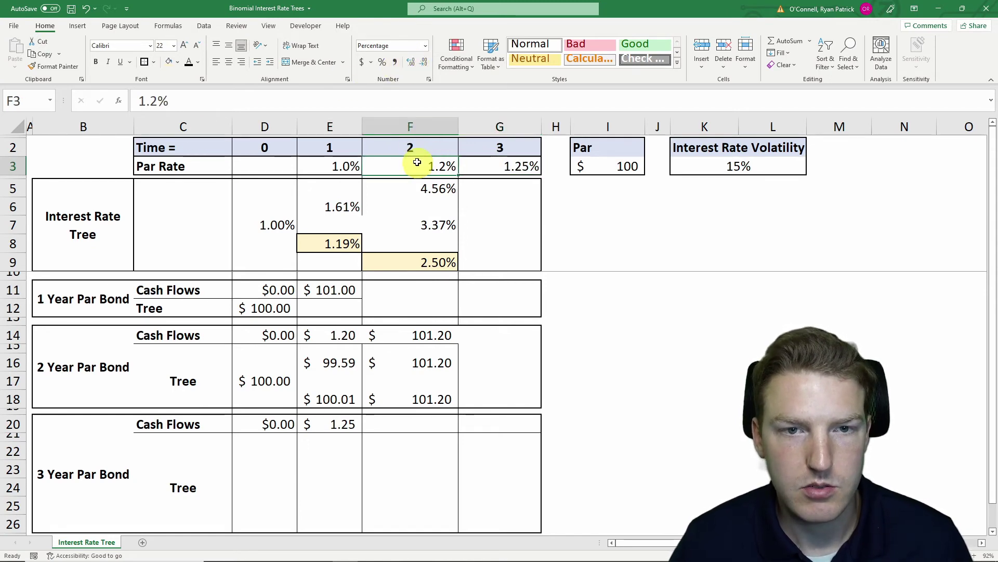
left_click(411, 61)
left_click(412, 452)
Copy the E20 coupon formula into F20, pasting the formula only.
left_click(345, 424)
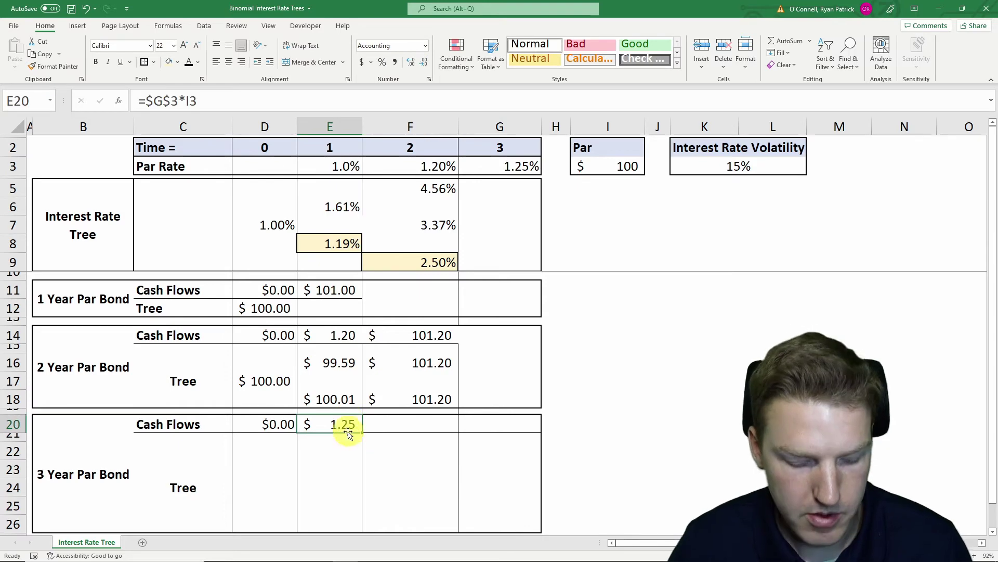
key("ctrl+c")
right_click(396, 431)
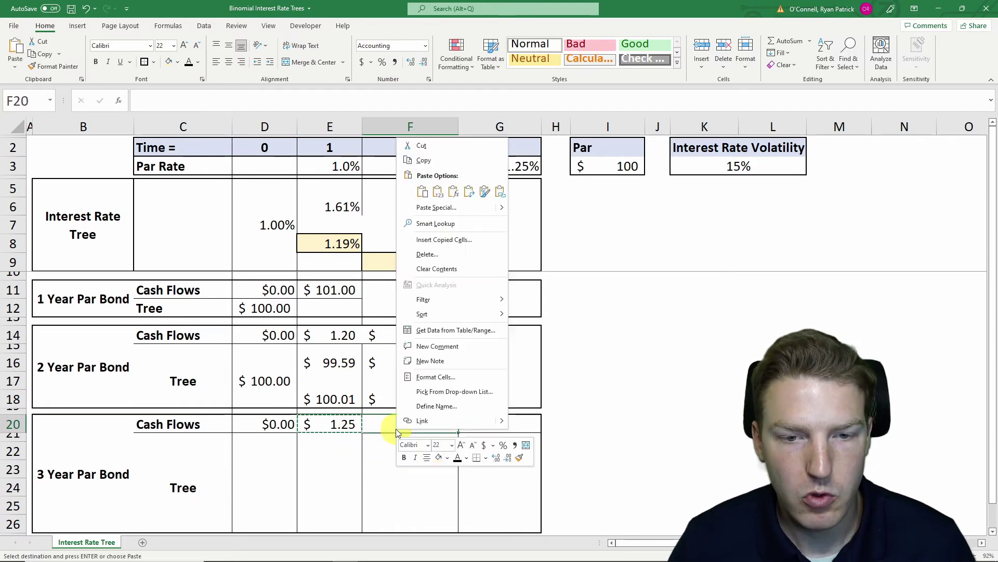
left_click(455, 191)
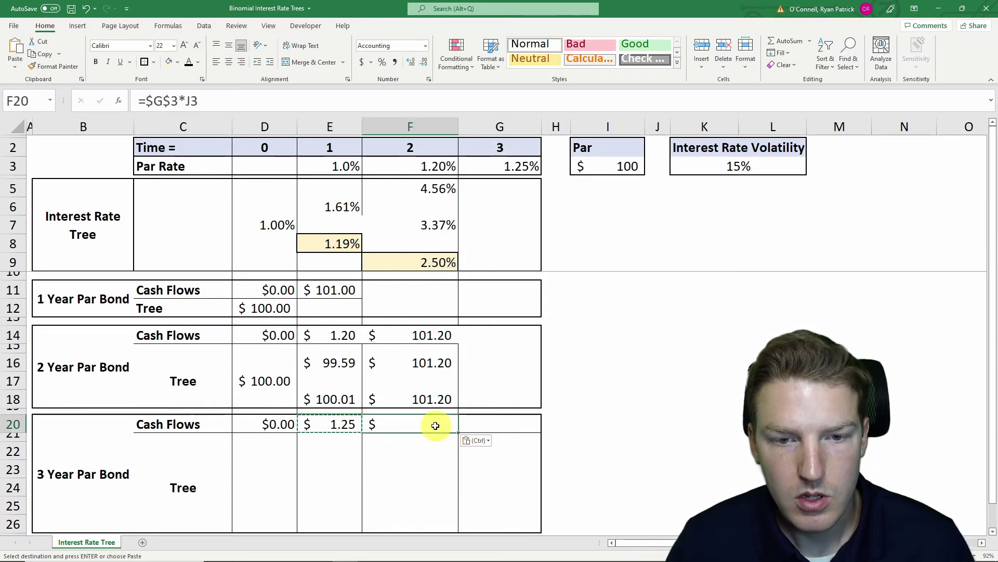
Make the par reference in the E20 coupon formula absolute, so it reads =$G$3*$I$3.
left_click(349, 424)
left_click(192, 102)
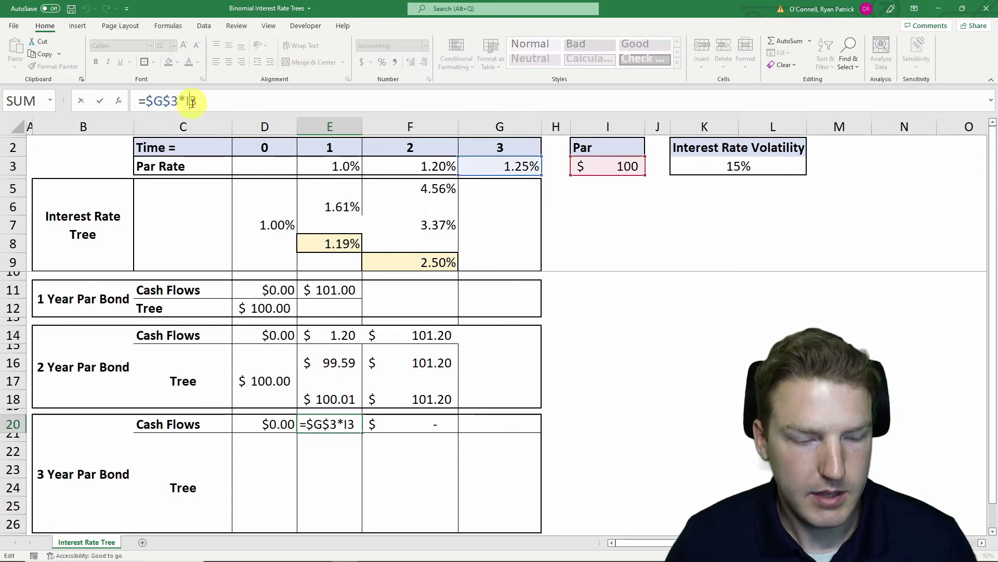
key("F4")
key("Return")
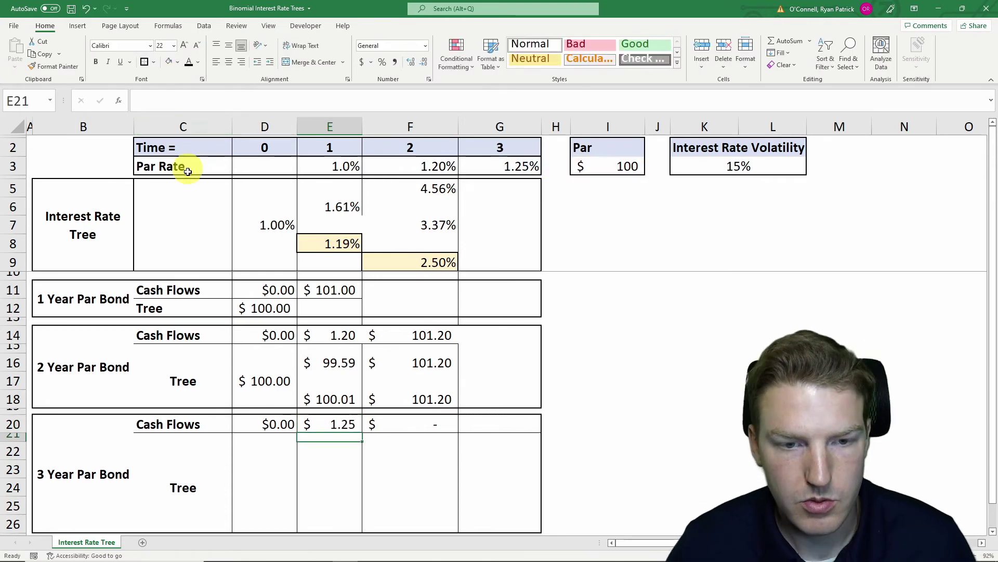
Copy the E20 coupon formula into F20:G20, pasting formulas only.
left_click(321, 420)
key("ctrl+c")
left_click_drag(396, 423, 508, 421)
right_click(509, 421)
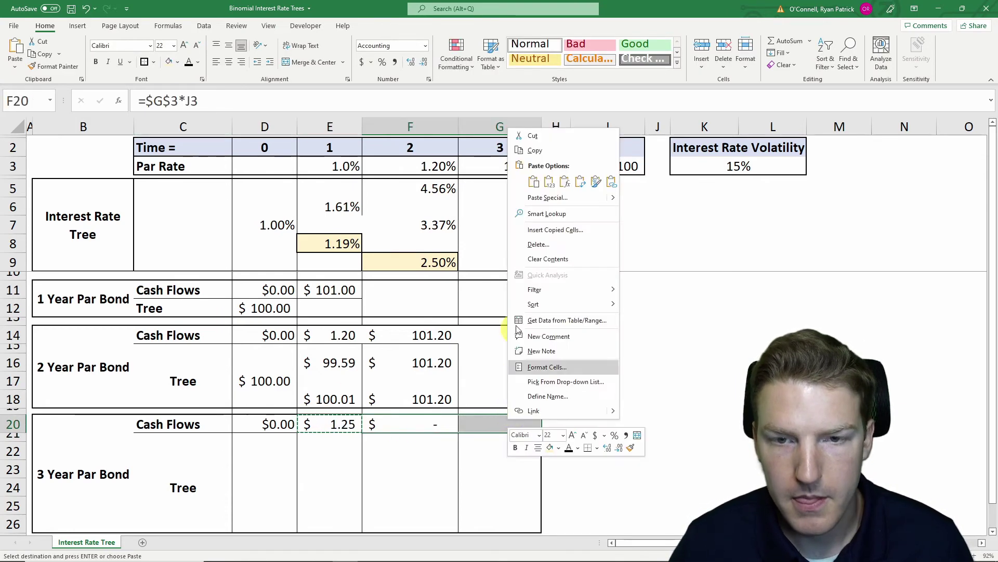
left_click(564, 182)
Add the par repayment to the final cash flow in G20, making the formula =$G$3*$I$3+$I$3.
left_click(502, 422)
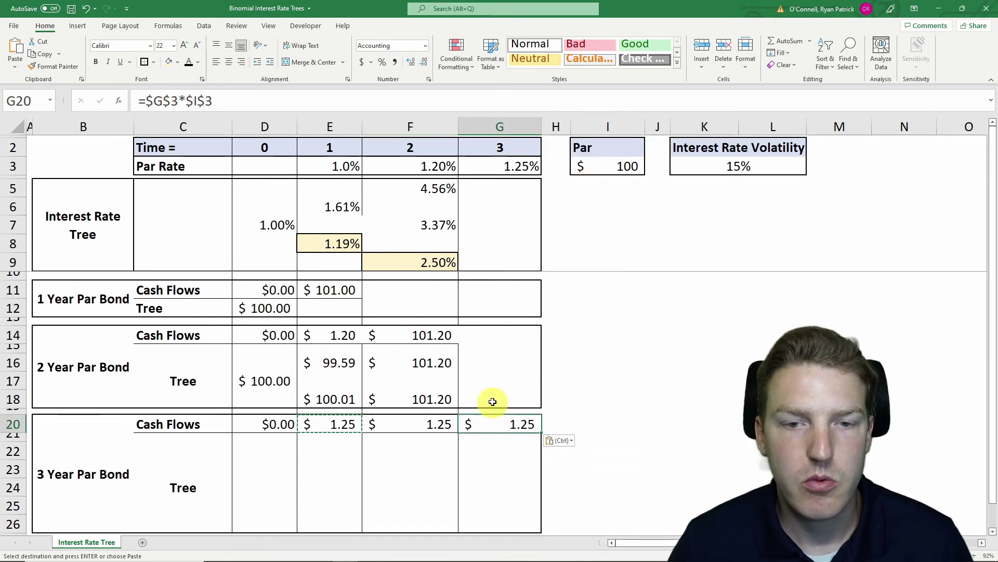
left_click(246, 106)
type("+")
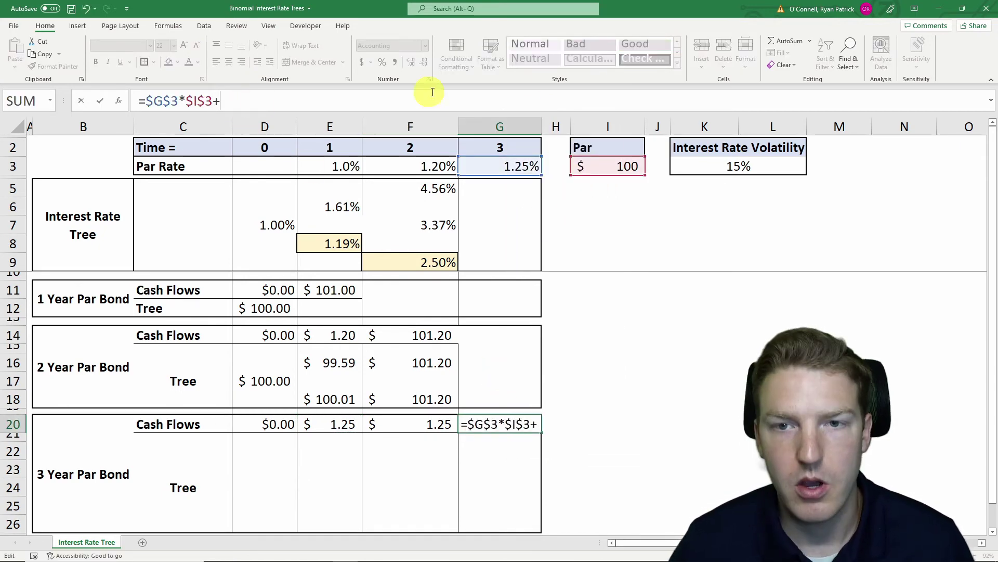
left_click(630, 169)
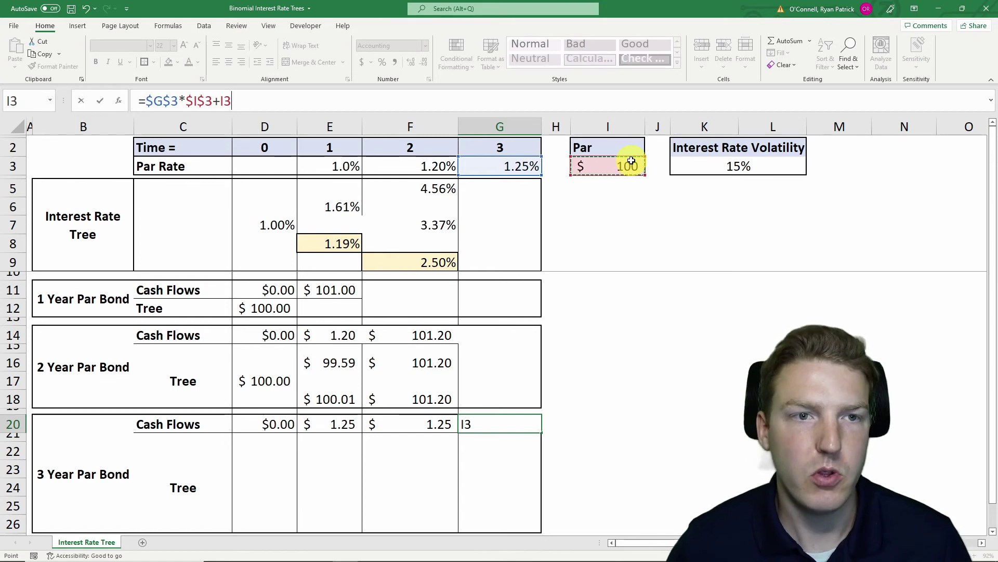
key("Return")
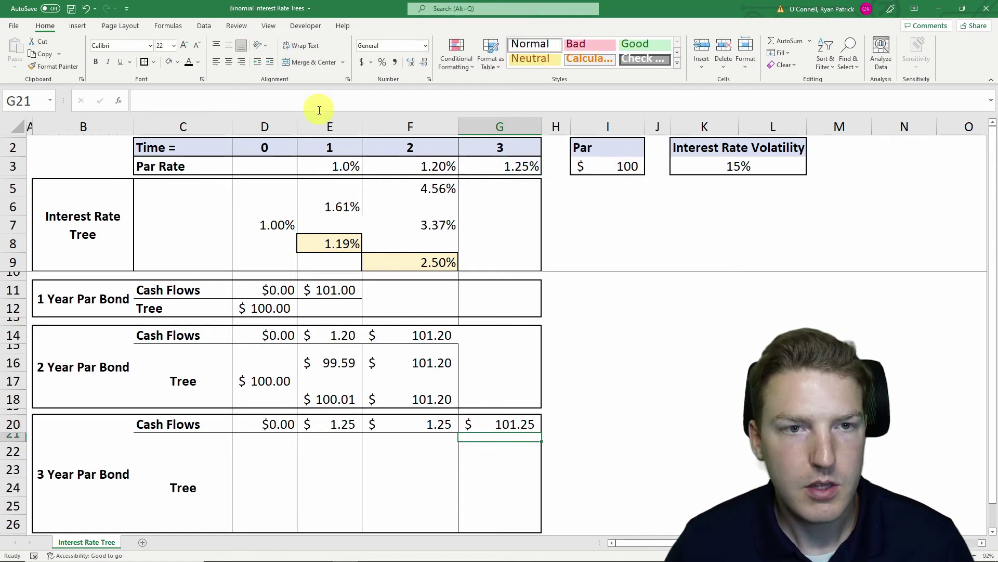
left_click(524, 425)
left_click(229, 101)
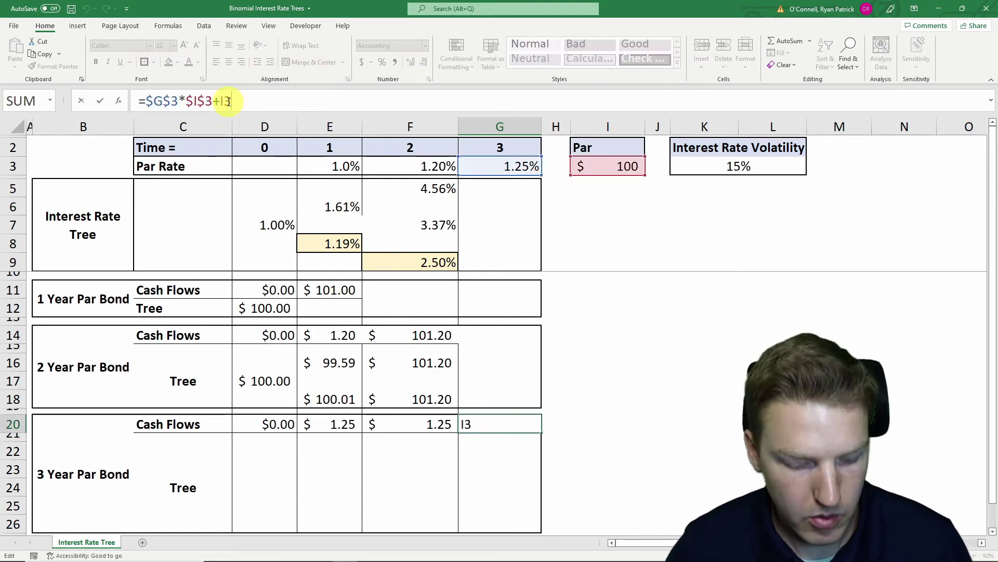
key("F4")
key("Return")
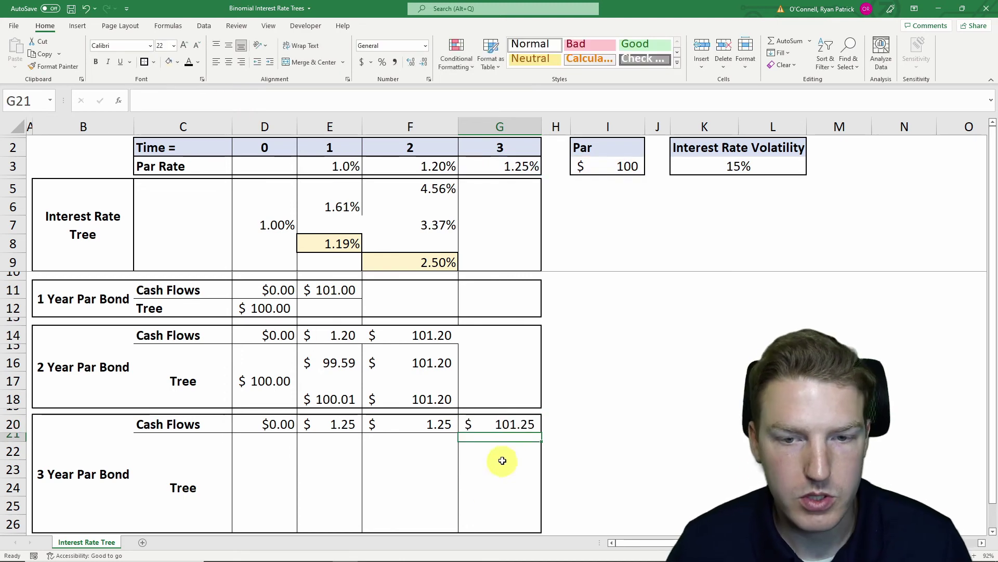
Copy the G20 final cash flow formula into the time 3 tree nodes G22, G24 and G26 as formulas only.
left_click(522, 428)
key("ctrl+c")
left_click(482, 453)
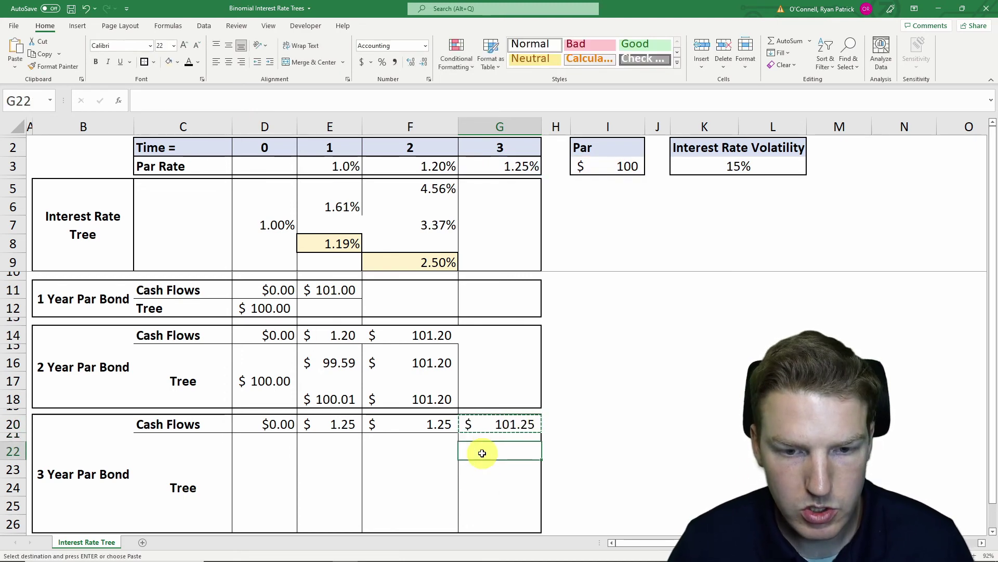
right_click(482, 453)
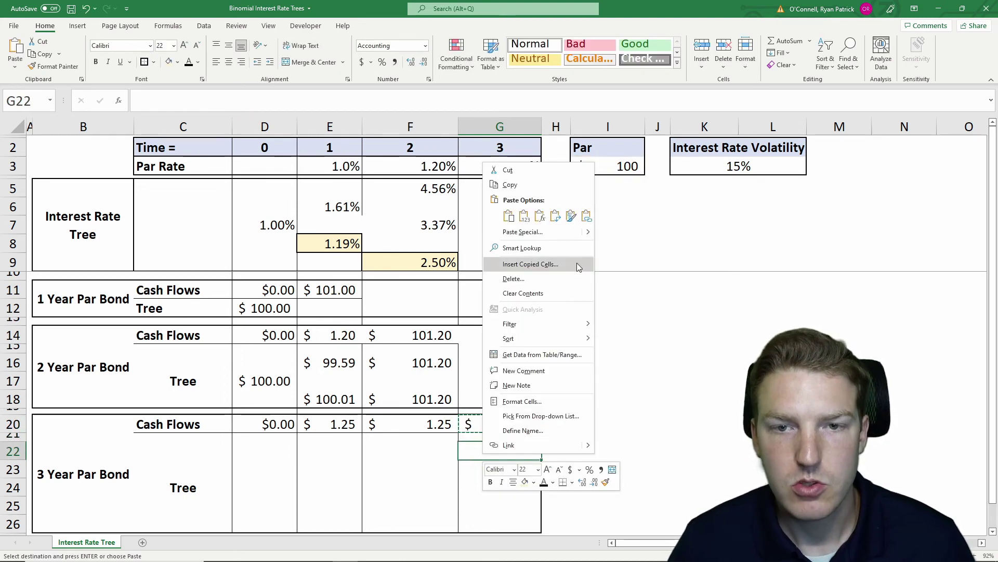
left_click(540, 216)
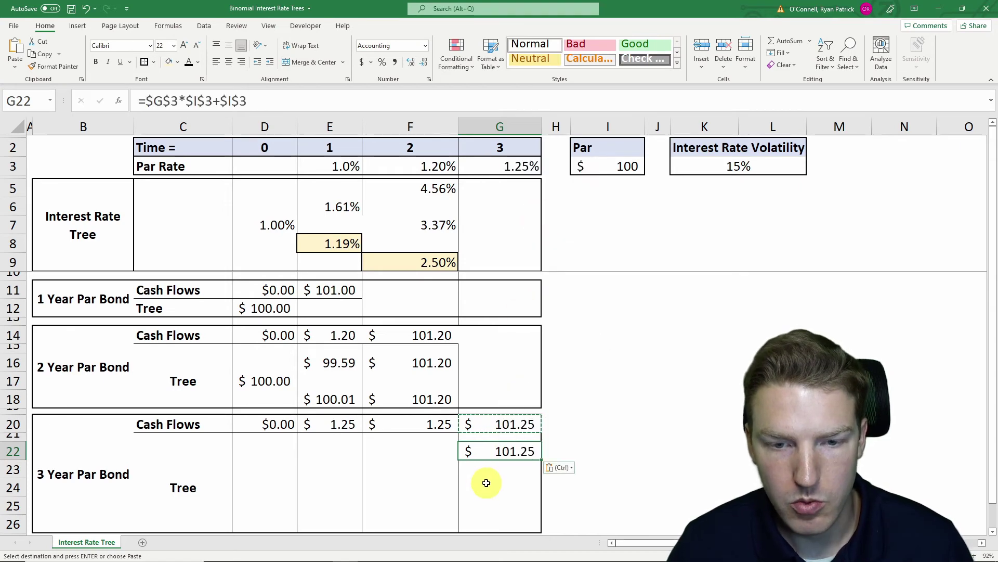
left_click(487, 489)
left_click(494, 524, "ctrl")
right_click(495, 524)
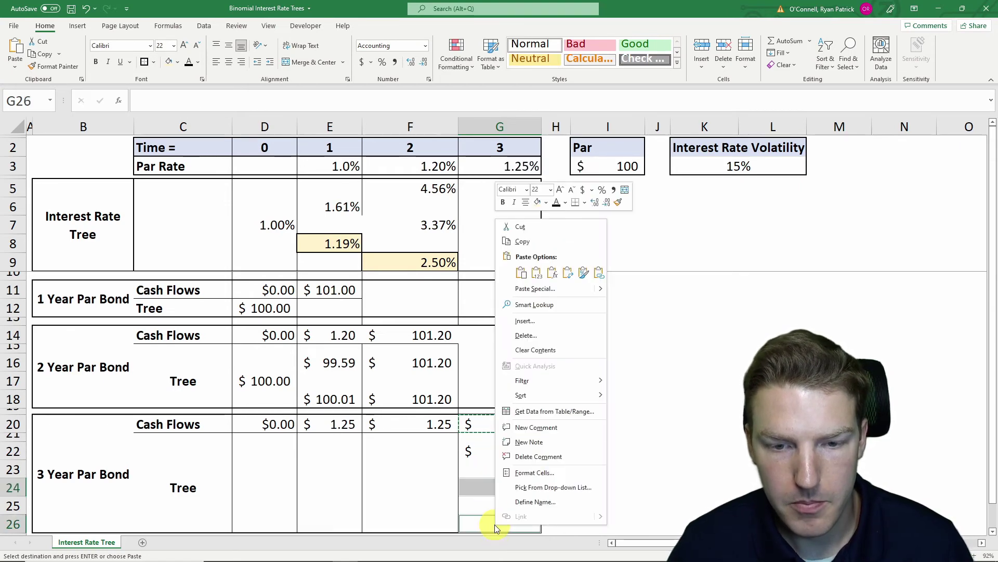
left_click(550, 272)
Discount the upper time 3 cash flow by the upper time 2 rate in F22 with =G22/(1+F5).
left_click(433, 449)
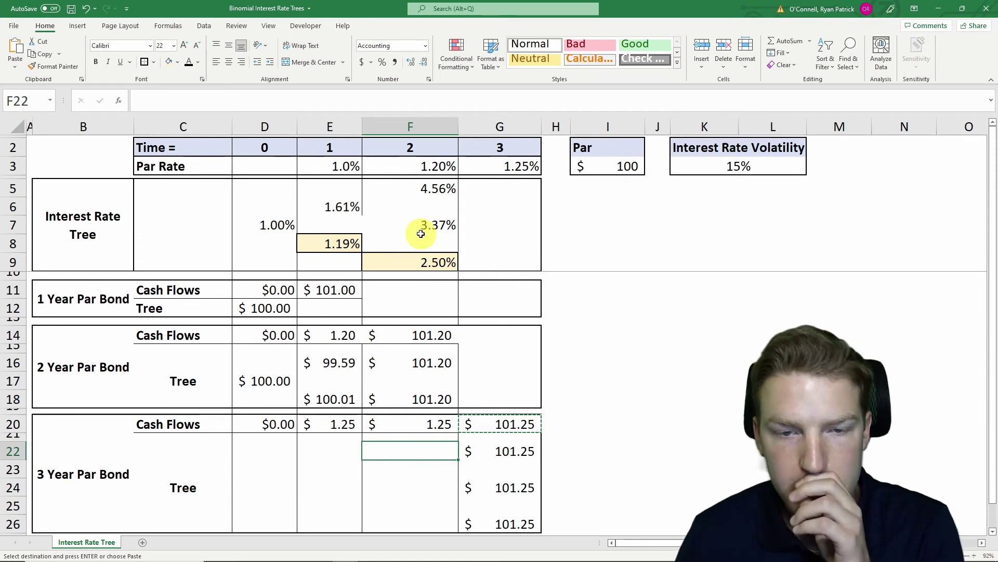
type("=")
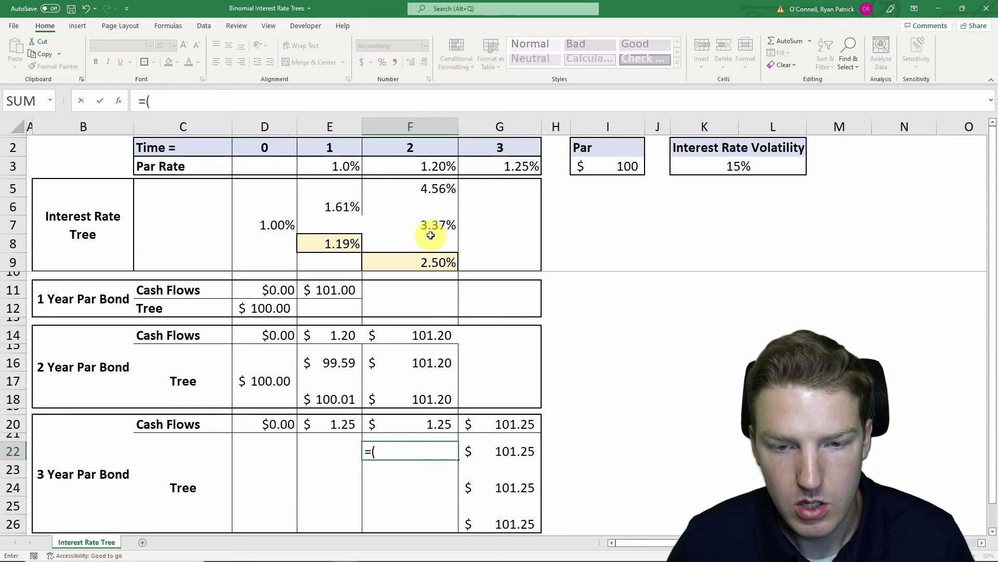
left_click(511, 451)
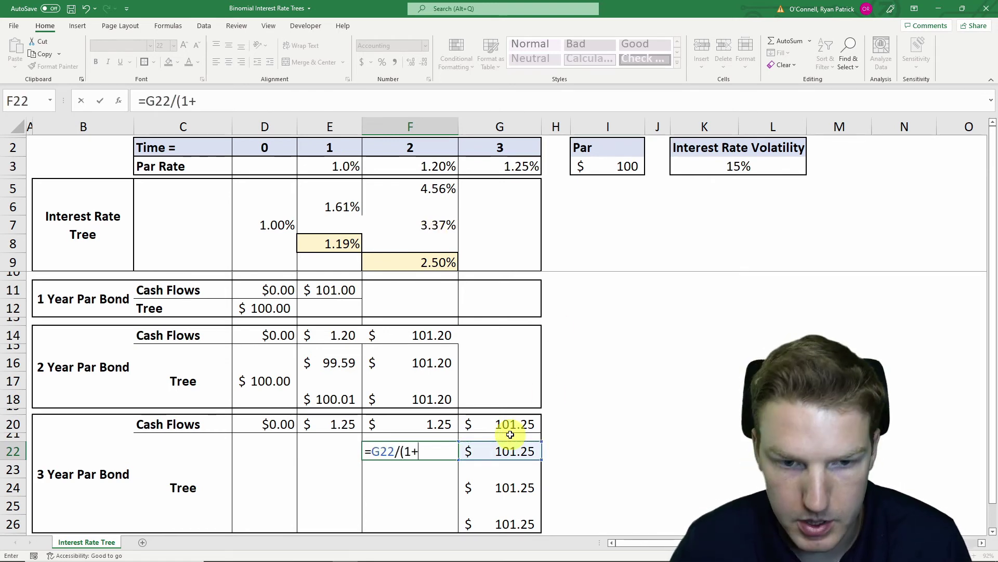
type("/(1+")
left_click(395, 193)
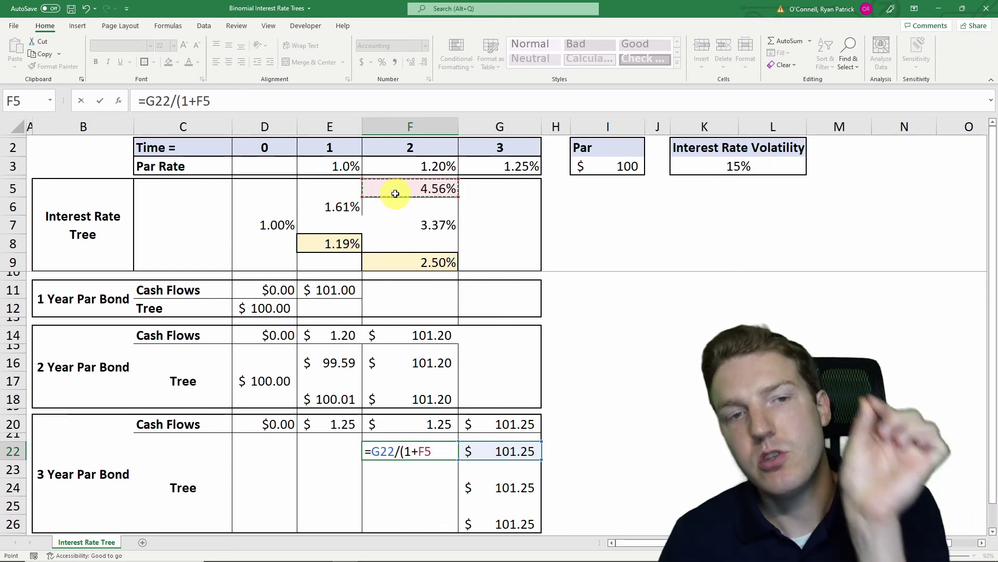
key("Return")
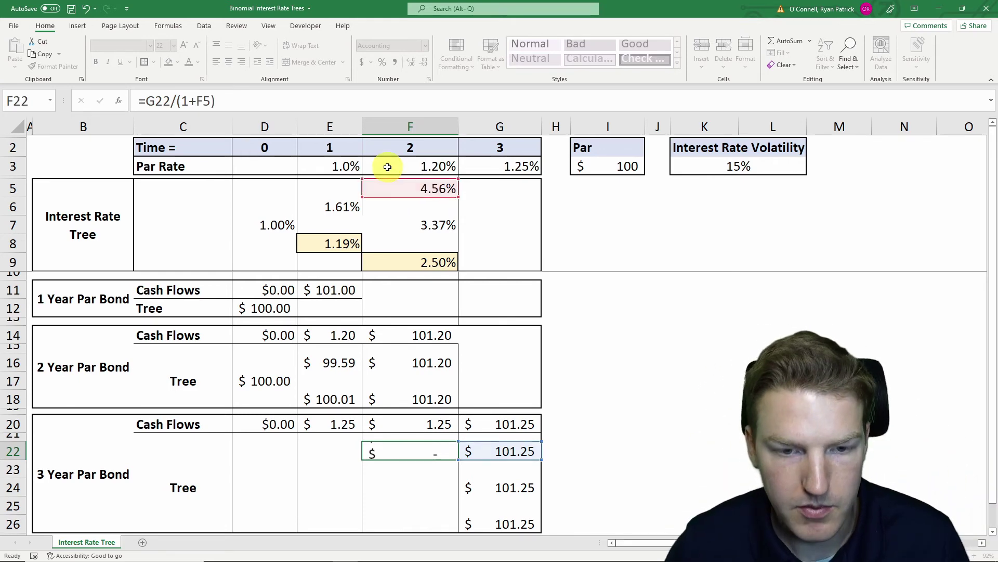
left_click(433, 450)
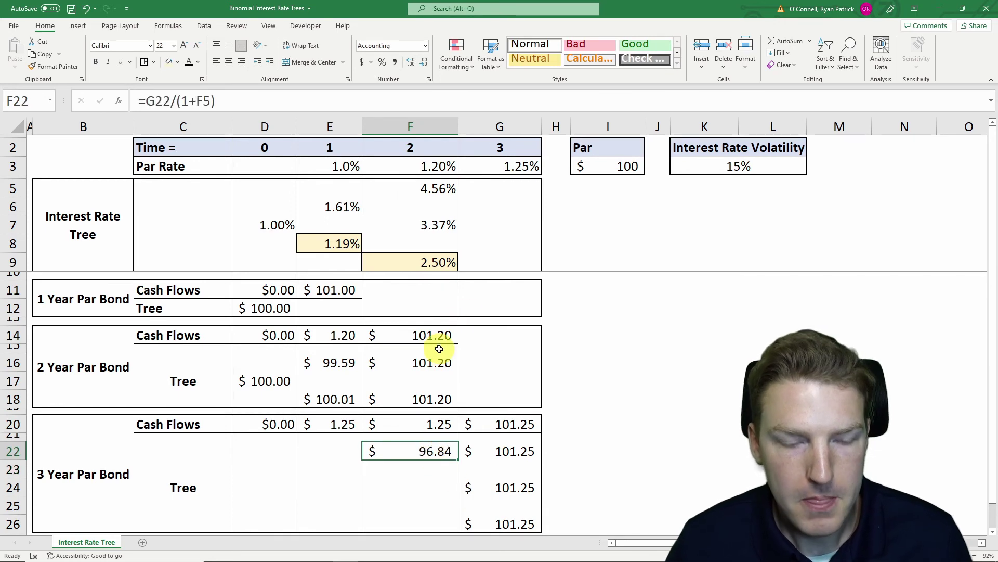
Copy the F22 discount formula into F24 and F26 as formulas only, and check the cell references of both copies.
key("ctrl+c")
left_click(411, 490)
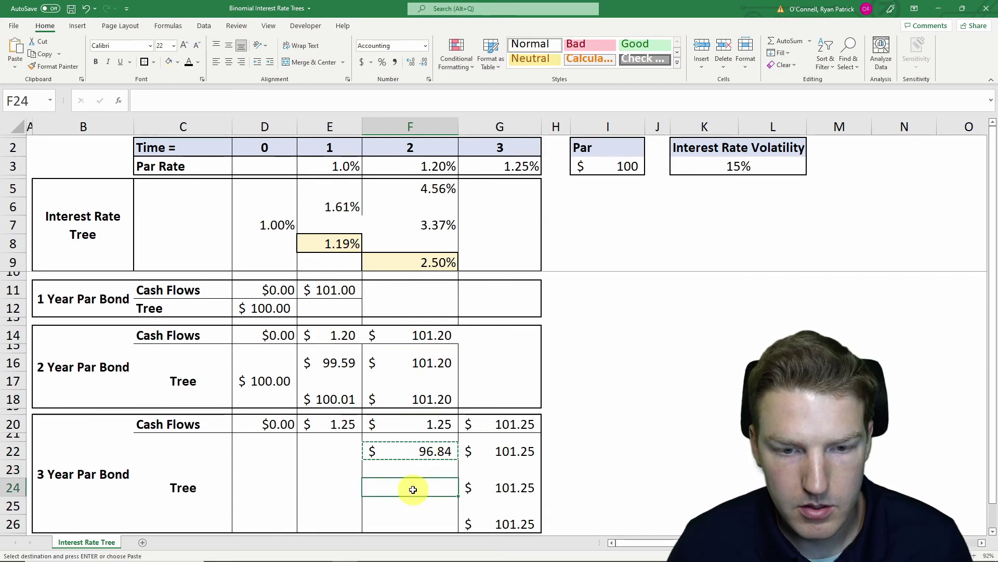
left_click(416, 520, "ctrl")
right_click(417, 520)
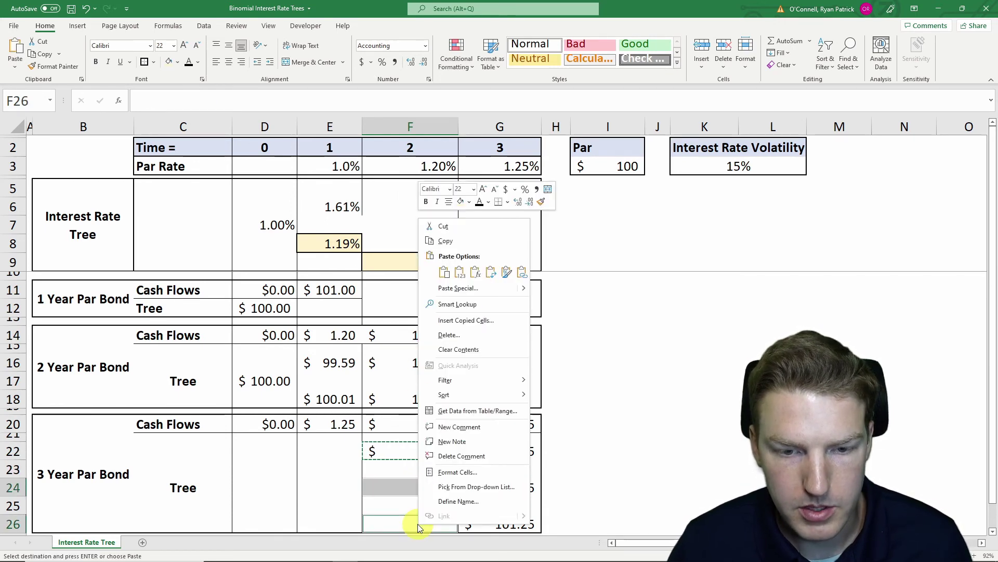
left_click(476, 272)
left_click(412, 490)
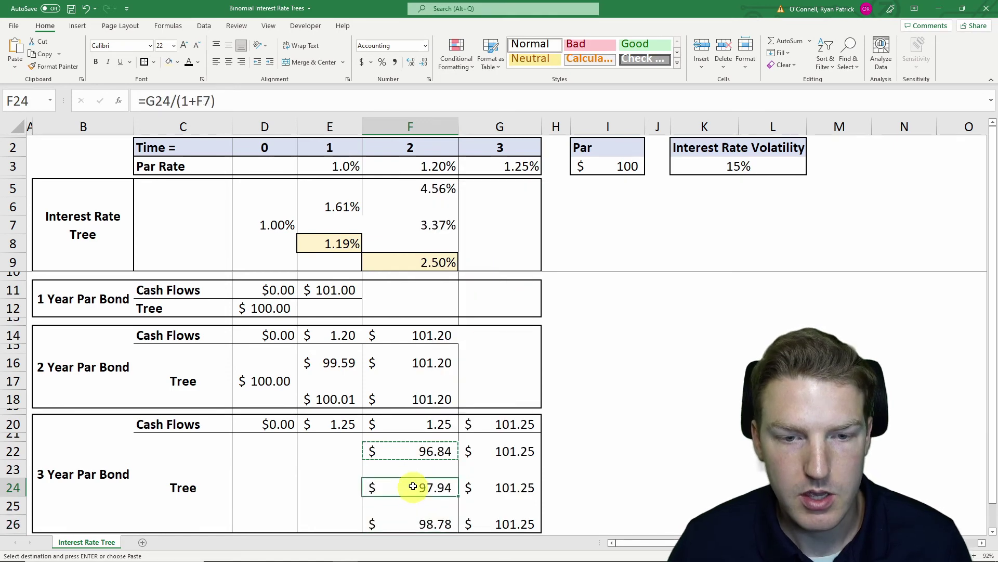
left_click(252, 100)
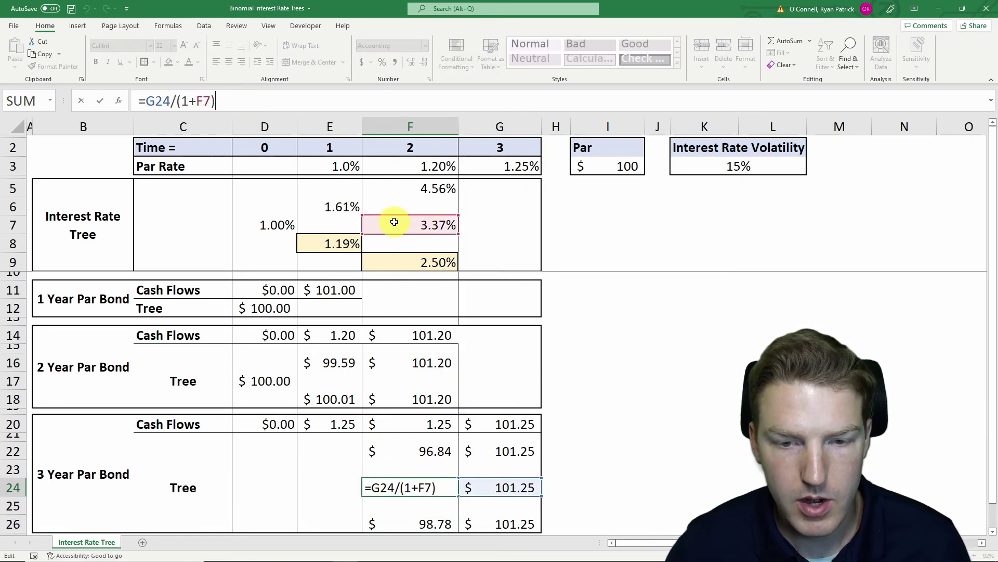
key("Return")
left_click(296, 101)
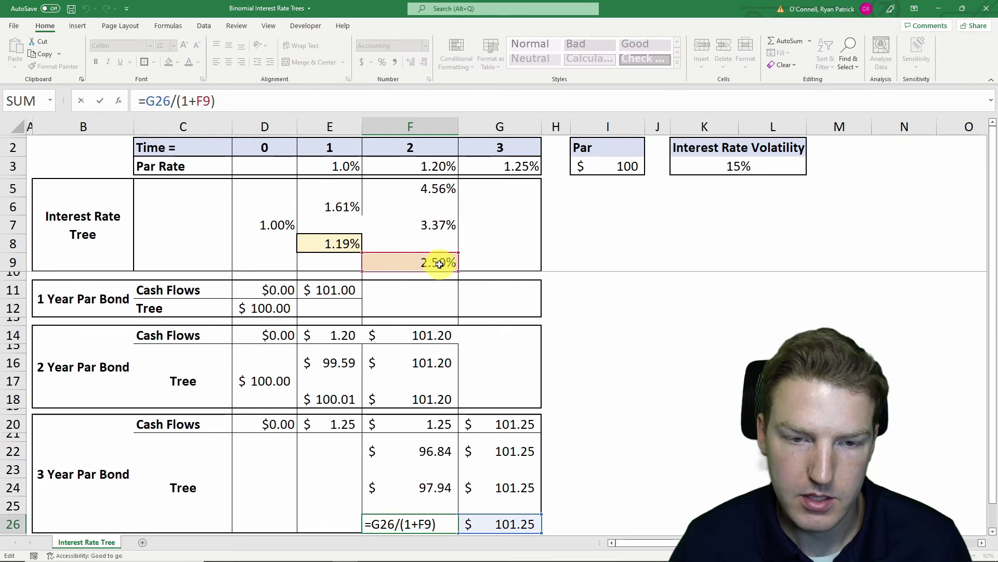
key("Return")
scroll(323, 437, "up", 1)
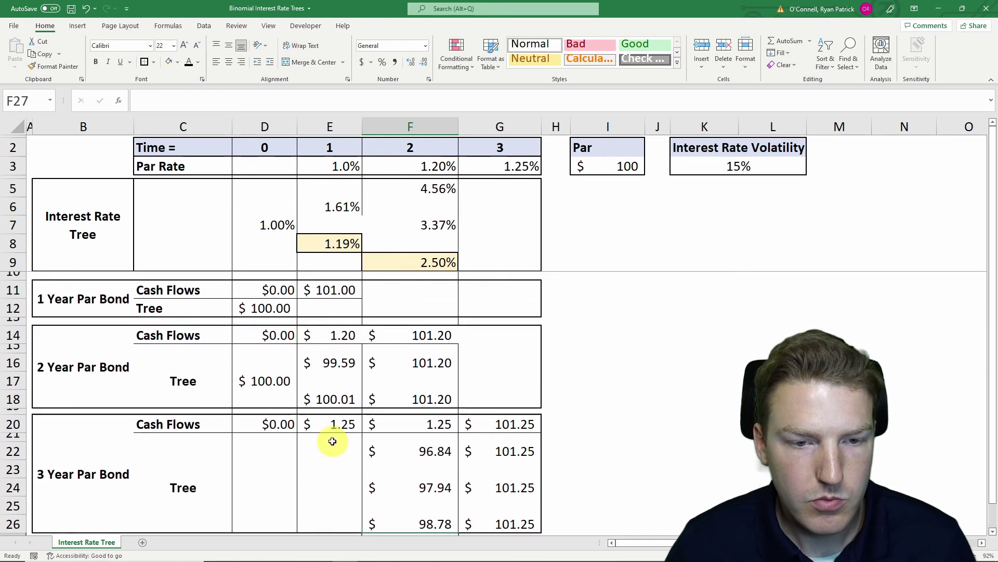
Value the upper time 1 node of the 3 Year Par Bond in E23 with =(.5*F22+.5*F24+$F$20)/(1+E6).
left_click(328, 459)
left_click(342, 465)
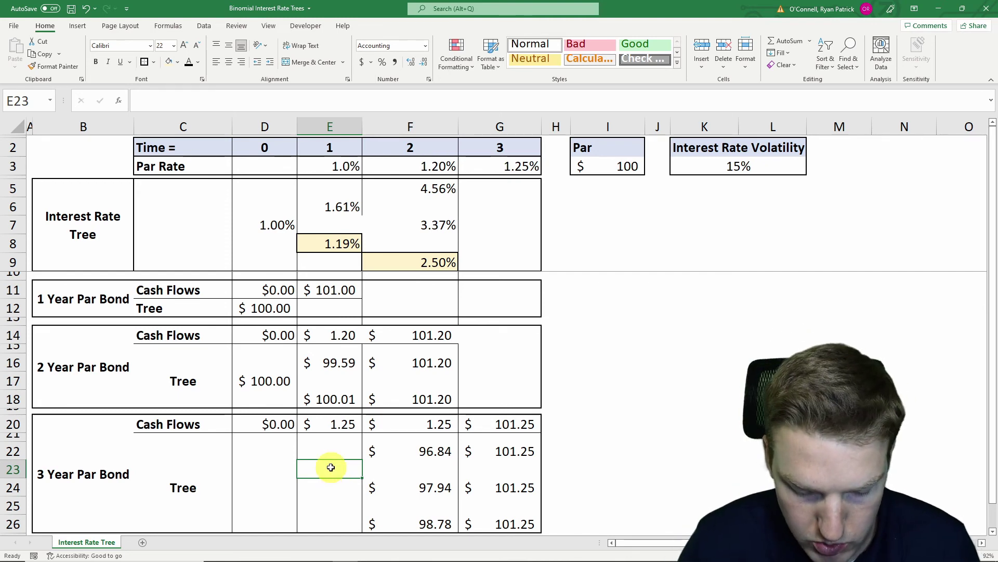
left_click(283, 383)
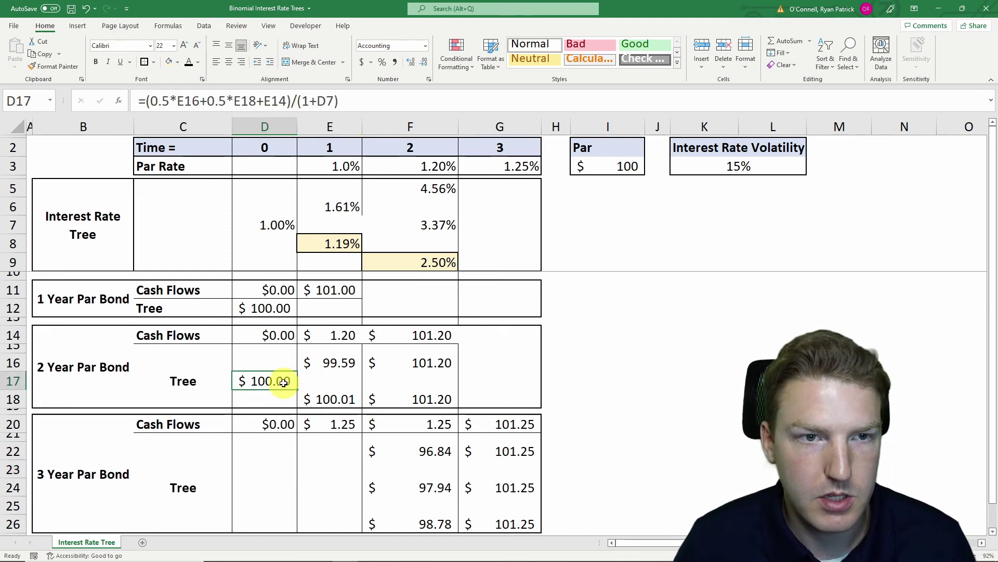
left_click(336, 467)
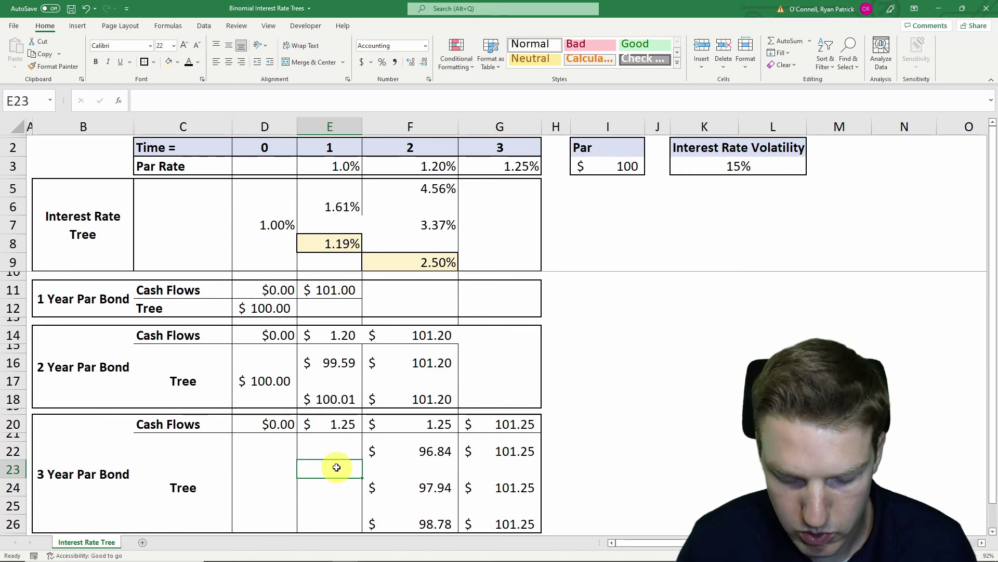
type("=")
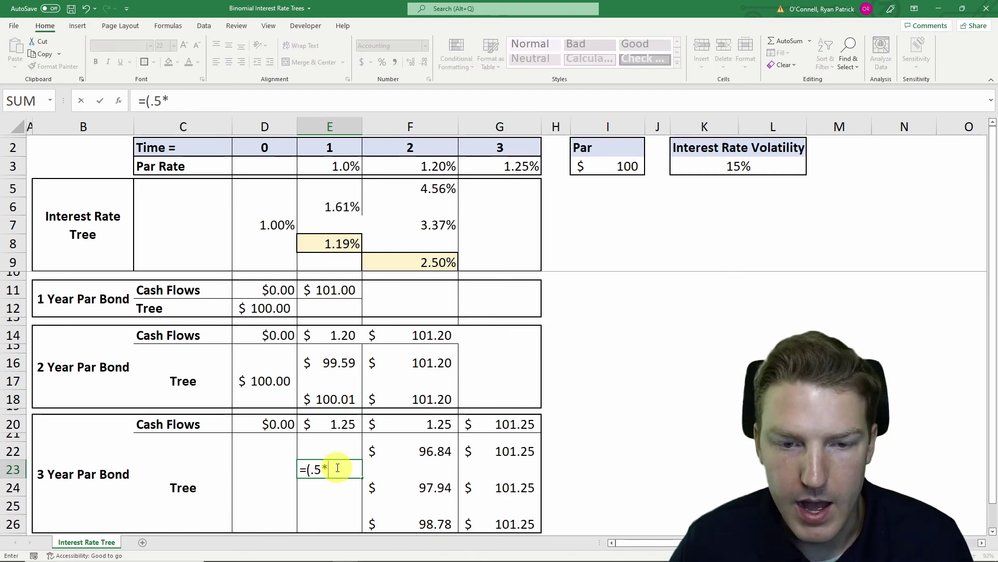
type("(.5*")
left_click(434, 452)
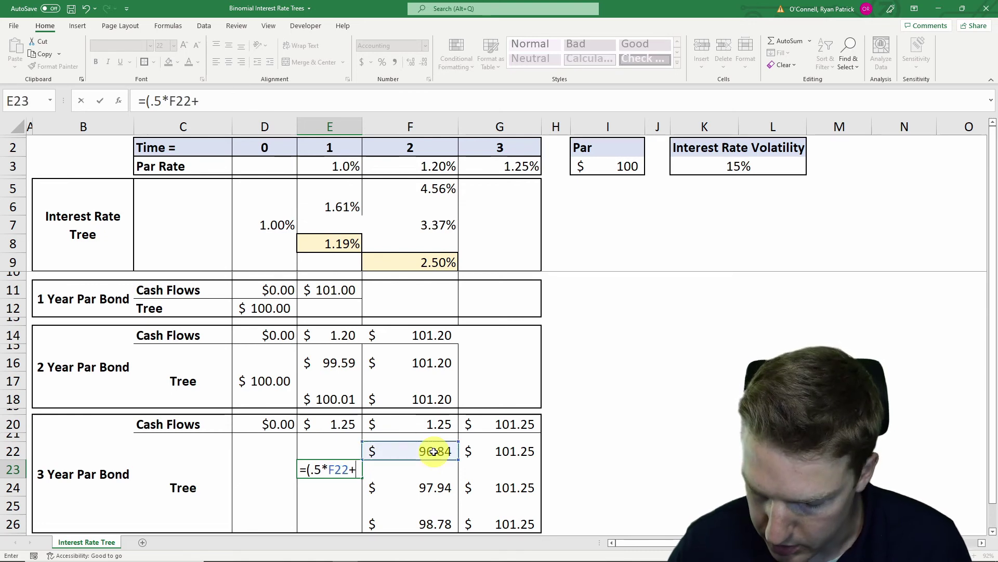
type("+.5*")
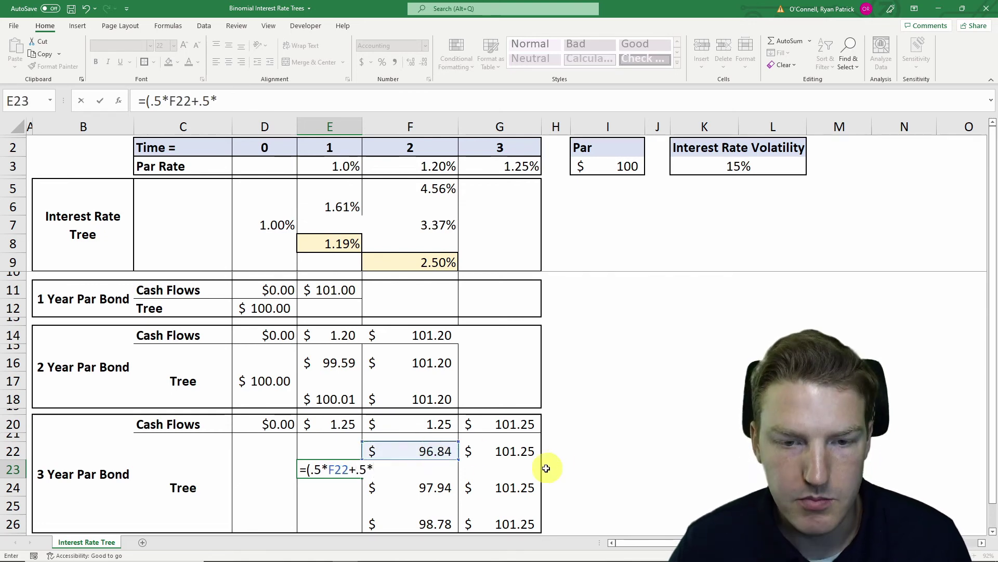
left_click(434, 487)
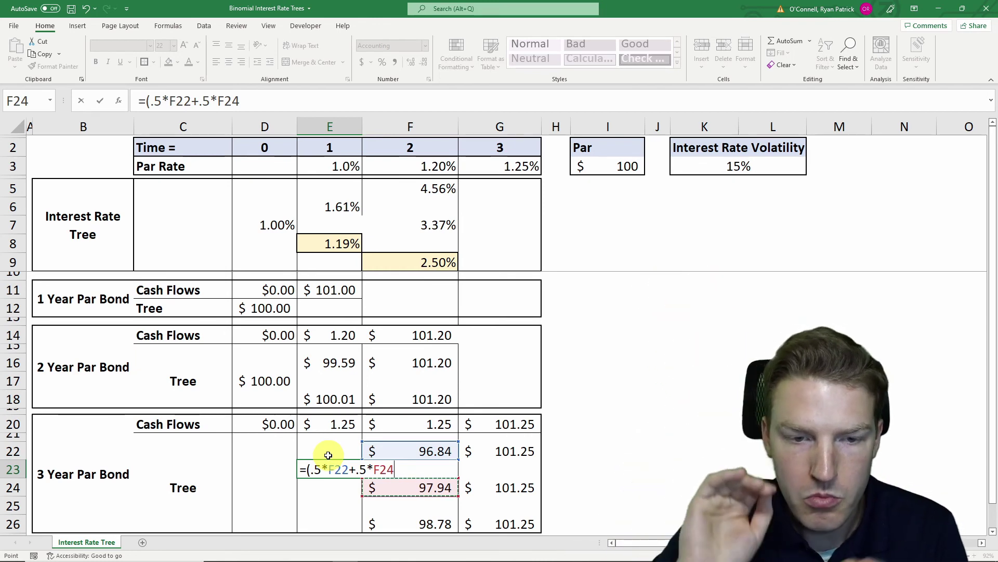
type("+")
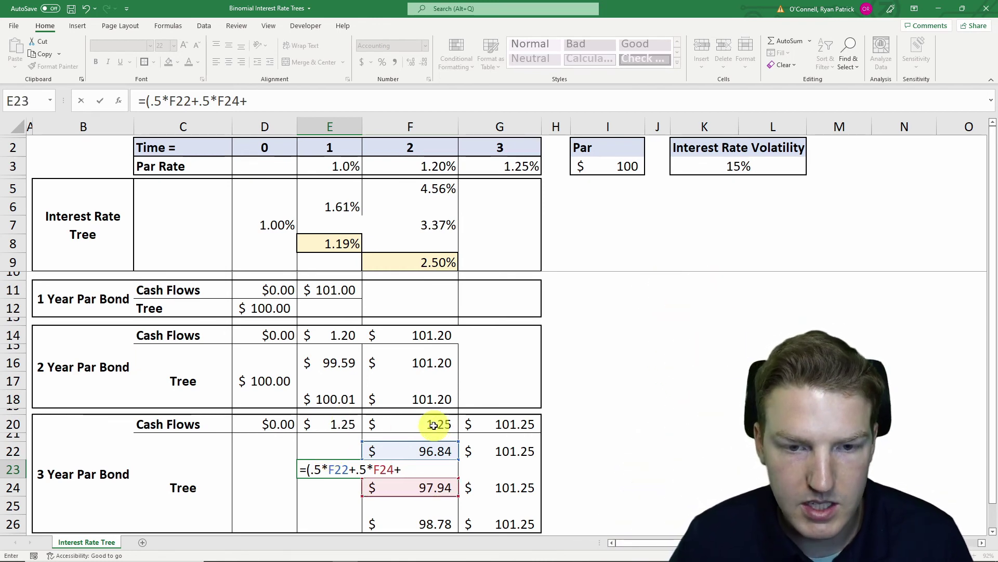
left_click(426, 424)
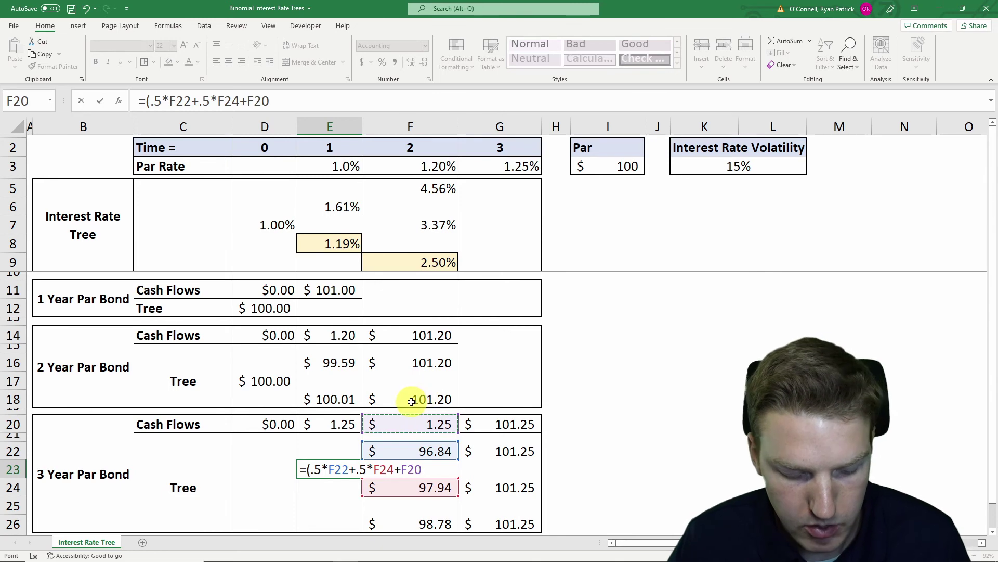
key("F4")
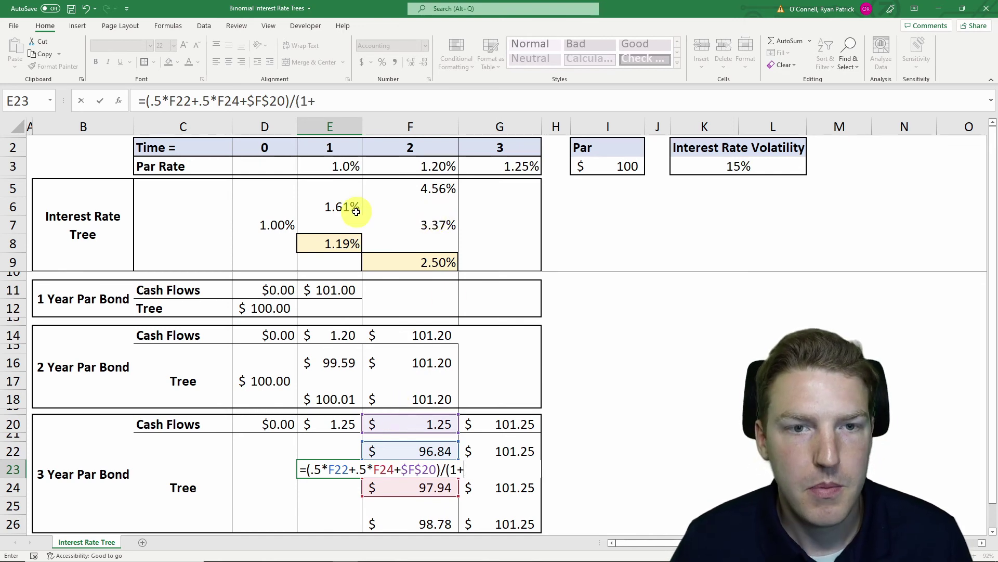
left_click(339, 206)
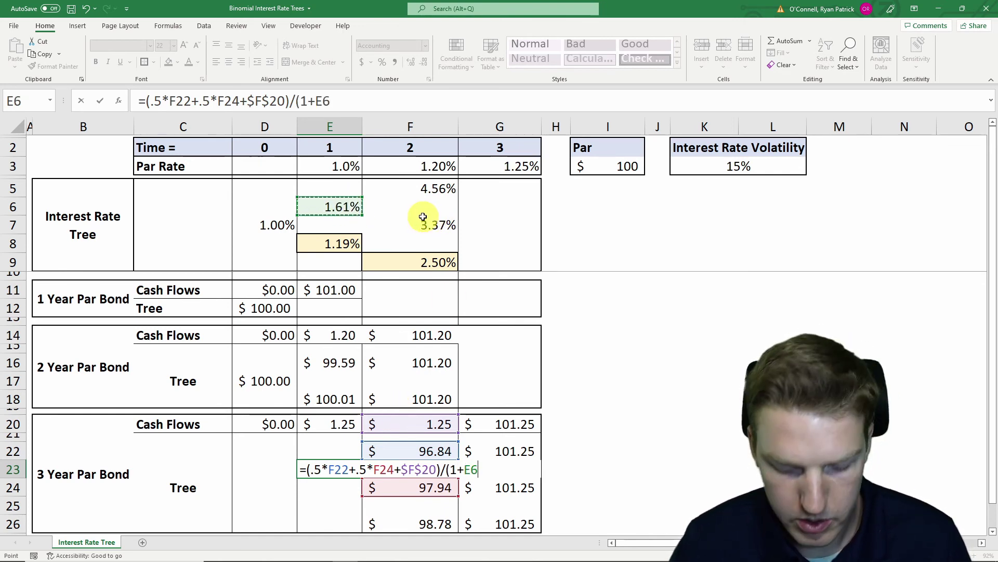
key("Return")
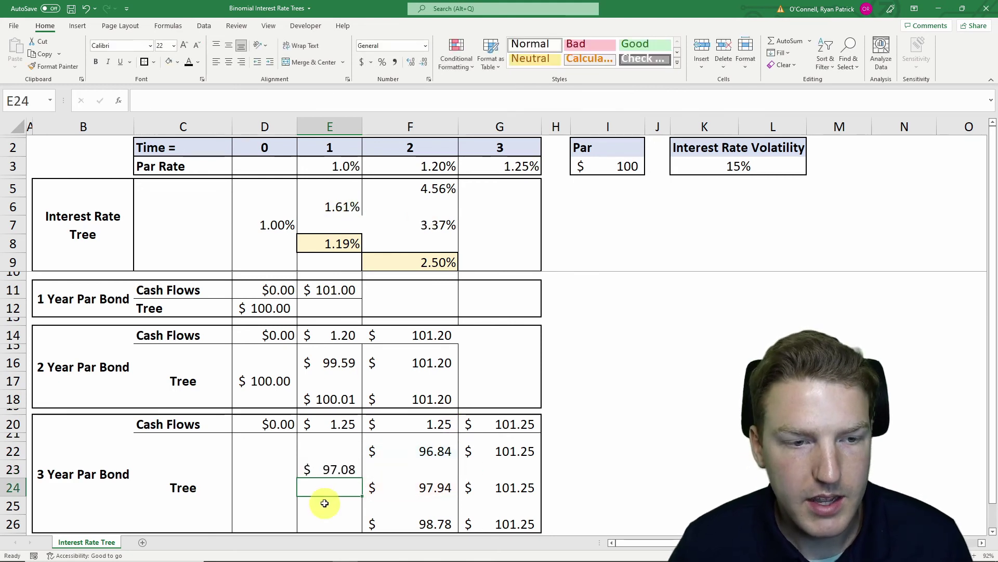
Copy the E23 node formula into the lower time 1 node E25 as a formula only, and check its cell references.
left_click(347, 463)
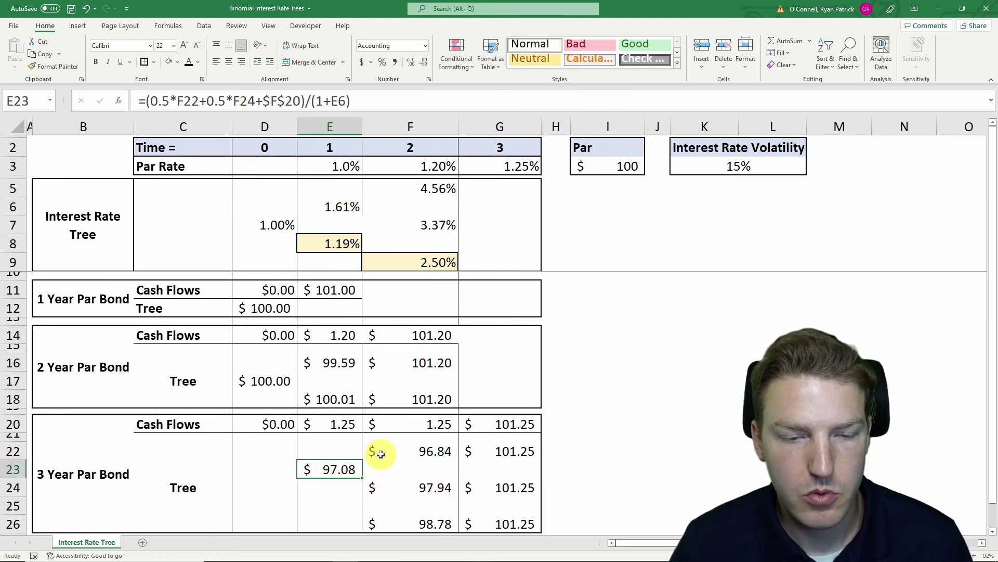
key("ctrl+c")
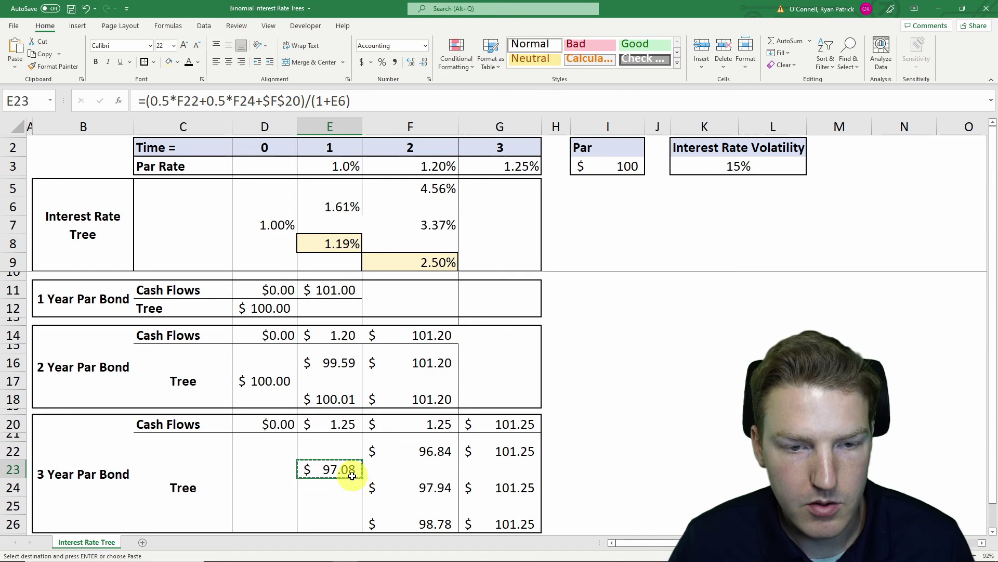
left_click(330, 506)
right_click(333, 506)
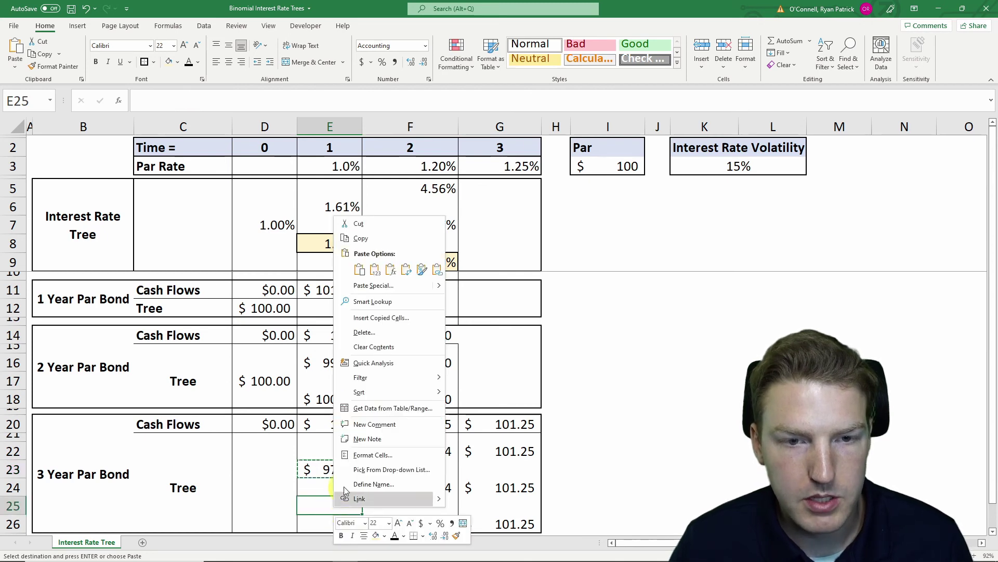
left_click(390, 269)
left_click(364, 101)
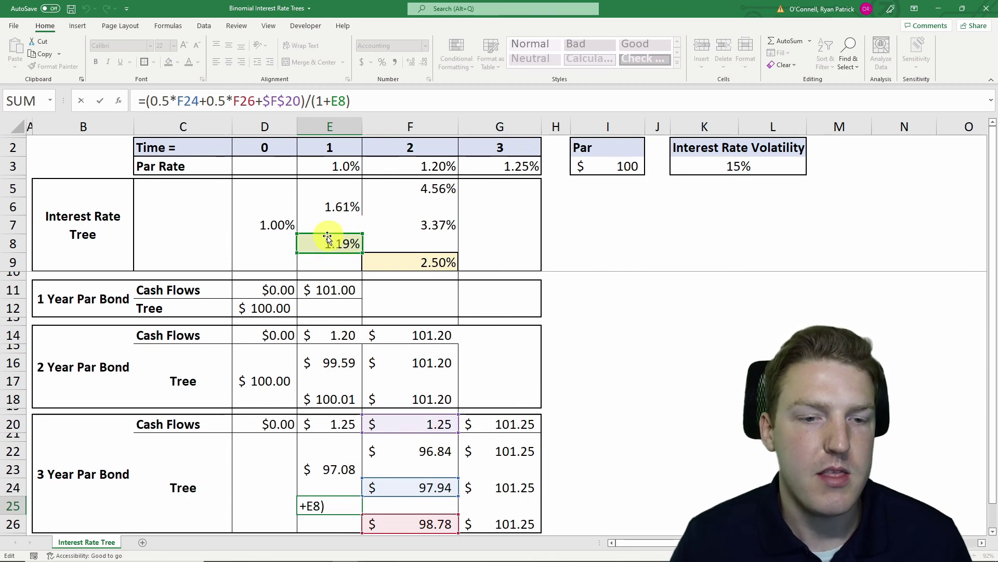
key("Return")
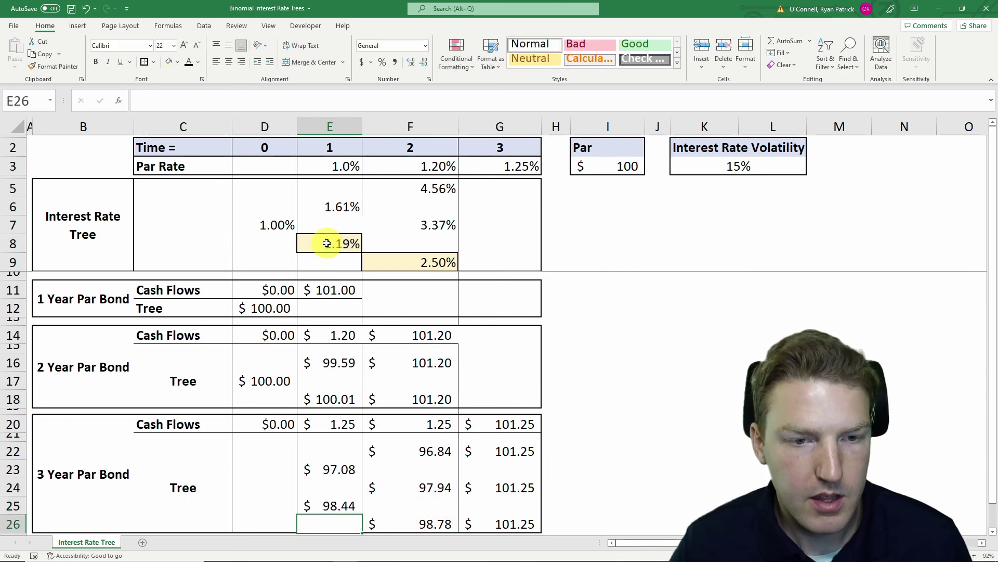
Using the D17 formula as reference, value the time 0 node of the 3 Year Par Bond in D24 with =(.5*E23+.5*E25+E20)/(1+D7).
left_click(274, 385)
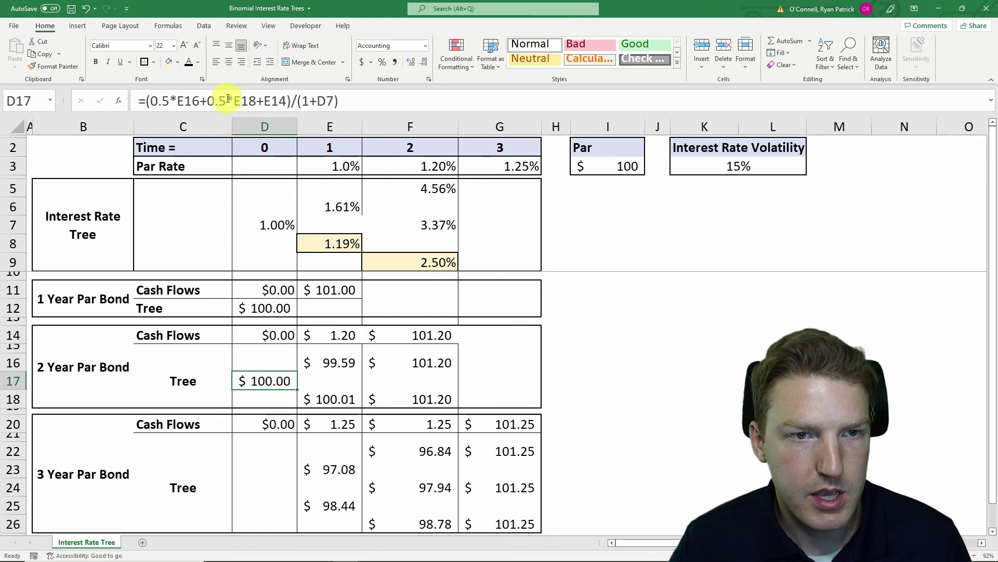
left_click(224, 102)
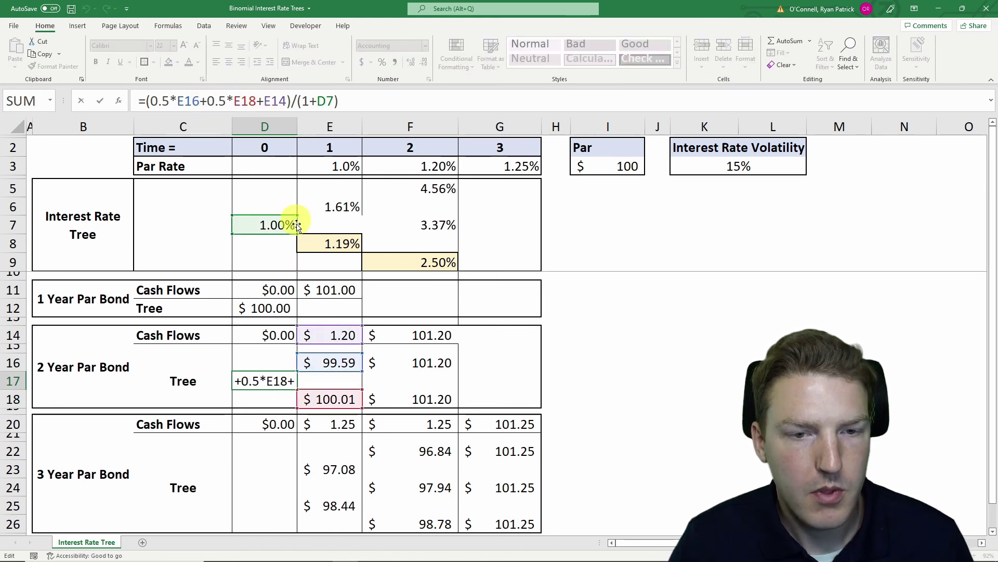
key("Return")
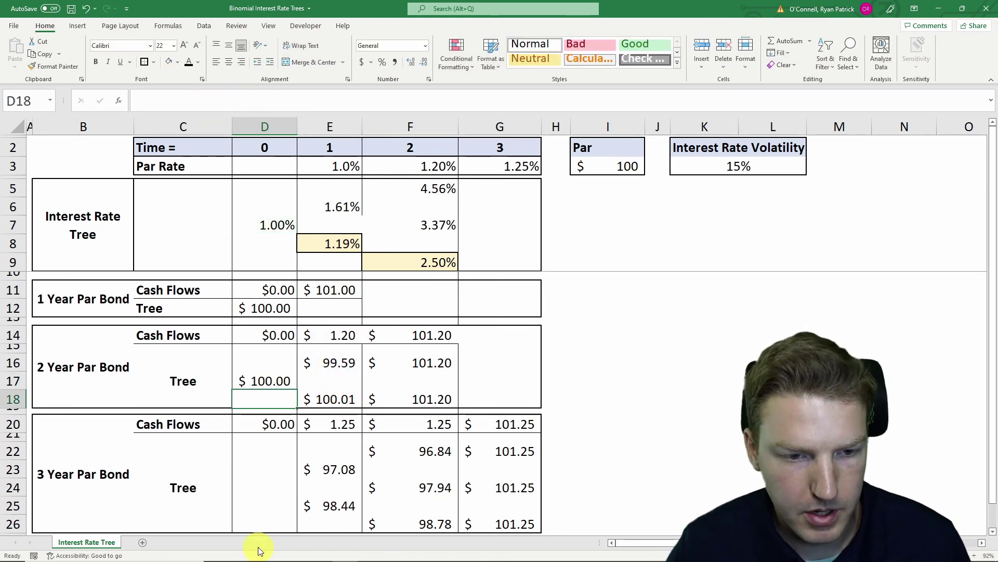
left_click(255, 491)
type("=(.5*")
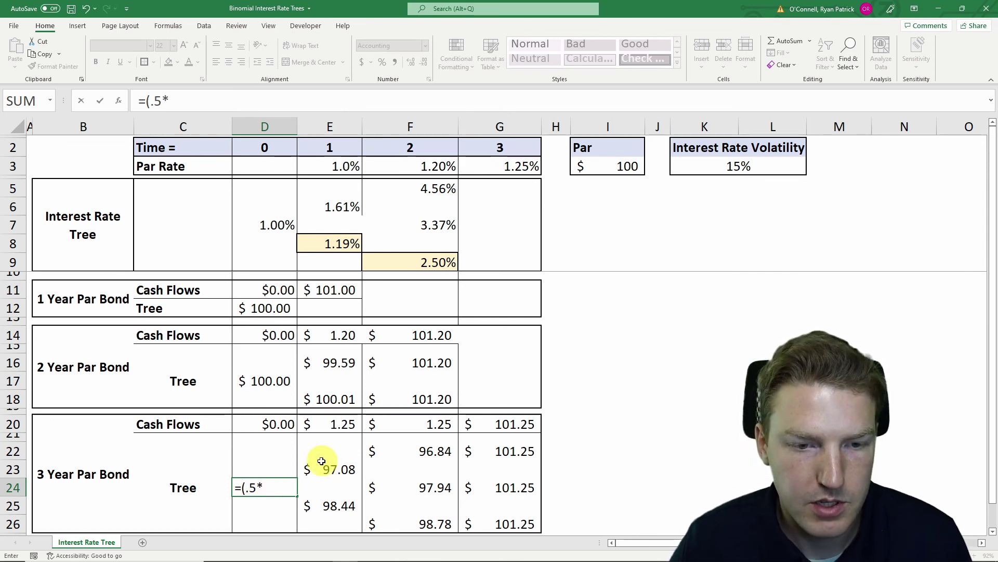
left_click(322, 469)
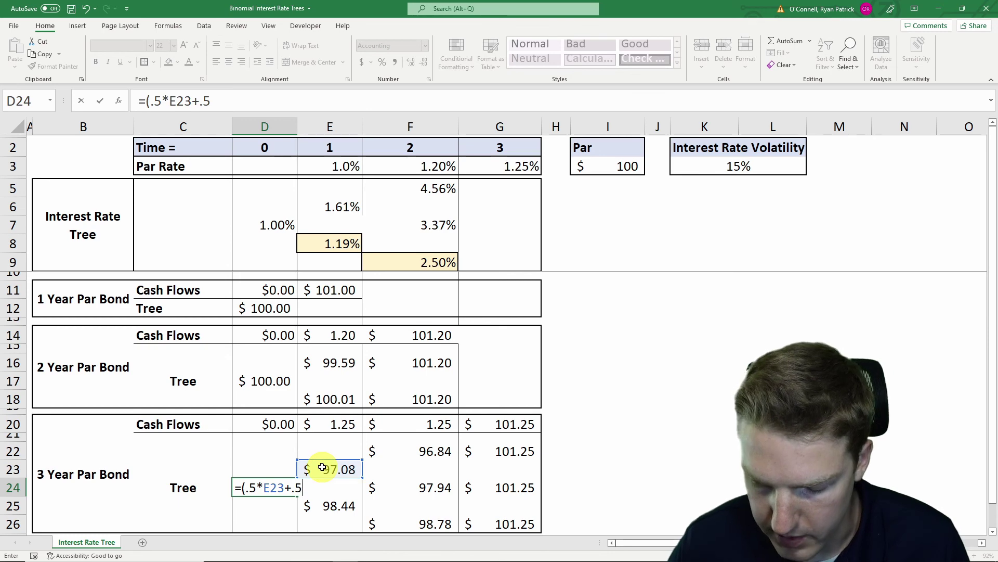
type("+.5*")
left_click(328, 506)
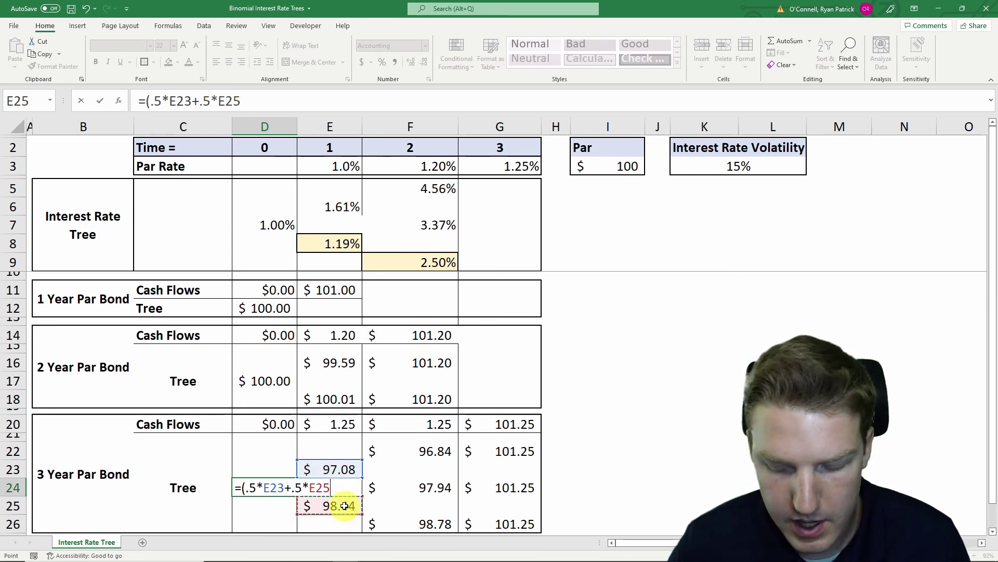
type("+")
left_click(345, 424)
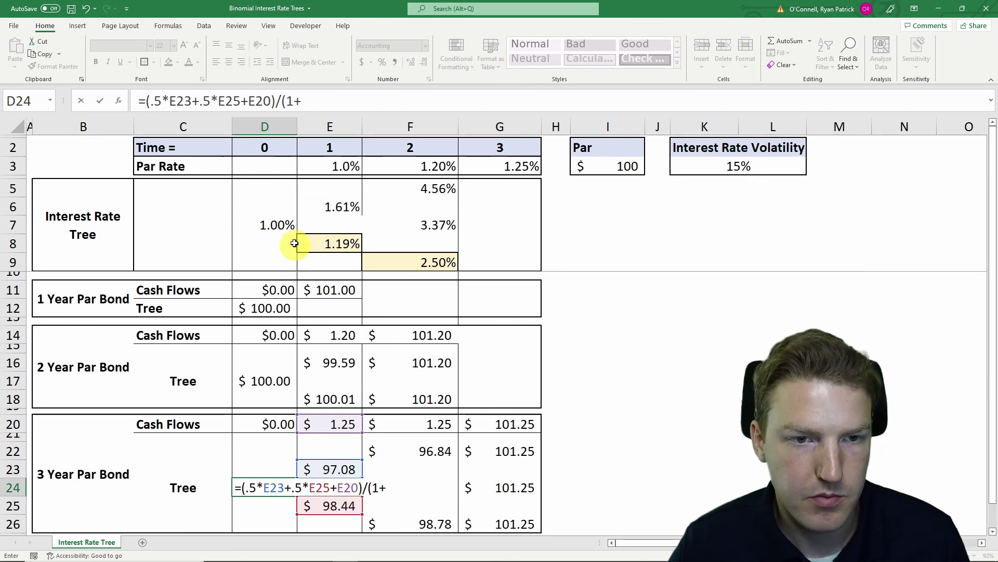
left_click(274, 225)
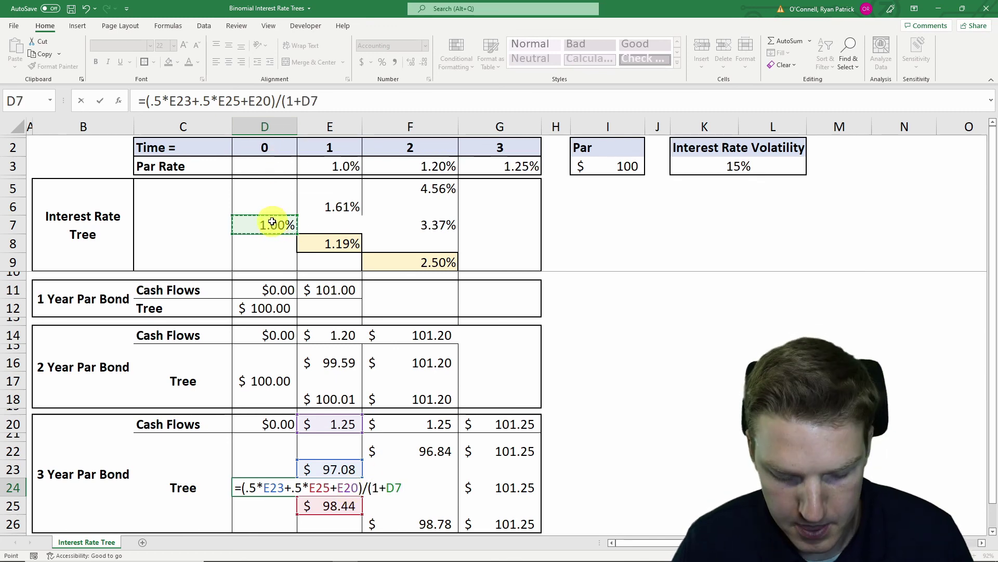
key("Return")
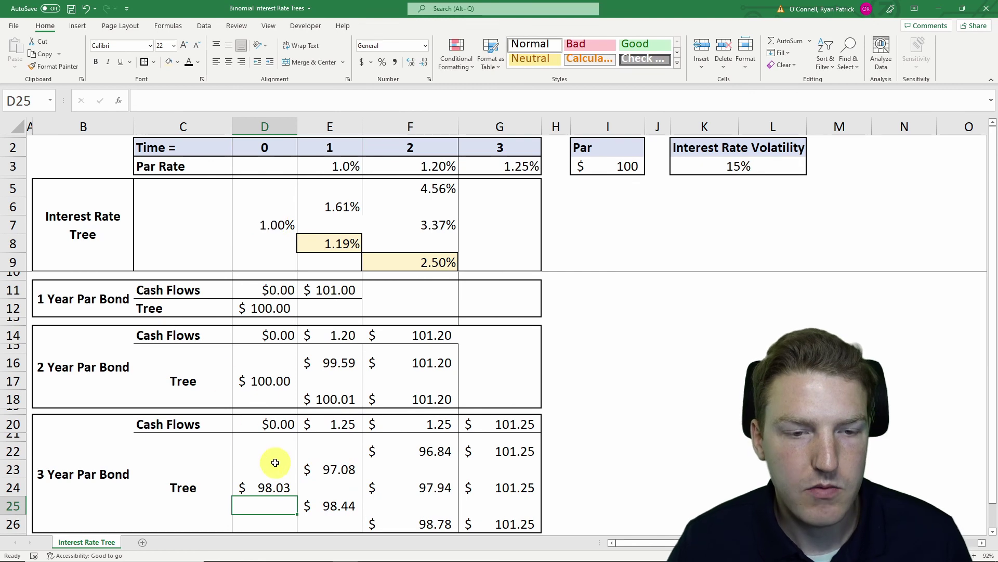
Run Goal Seek to set D24 to 100 by changing the lower time 2 rate F9, and review the finished interest rate tree.
left_click(275, 483)
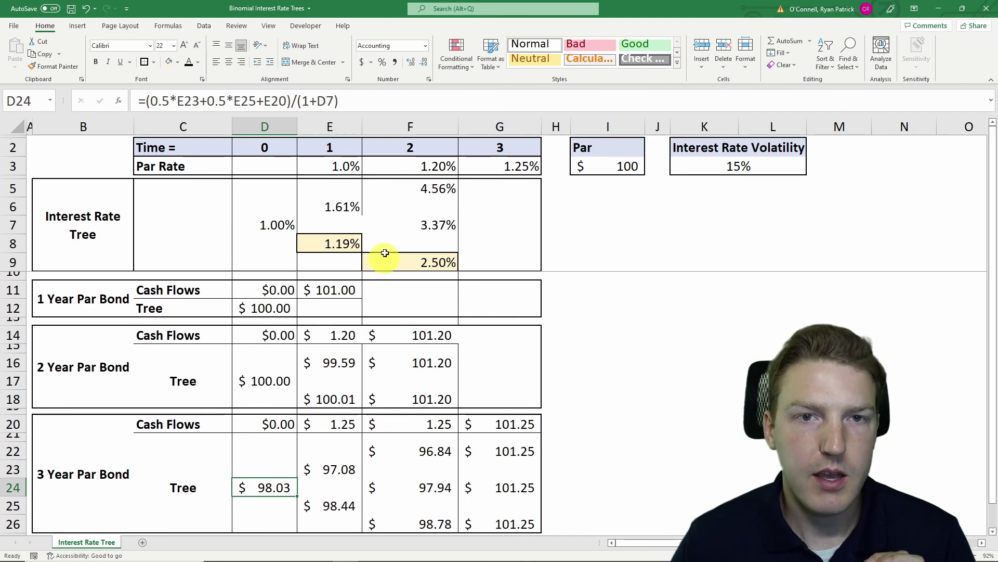
left_click(204, 28)
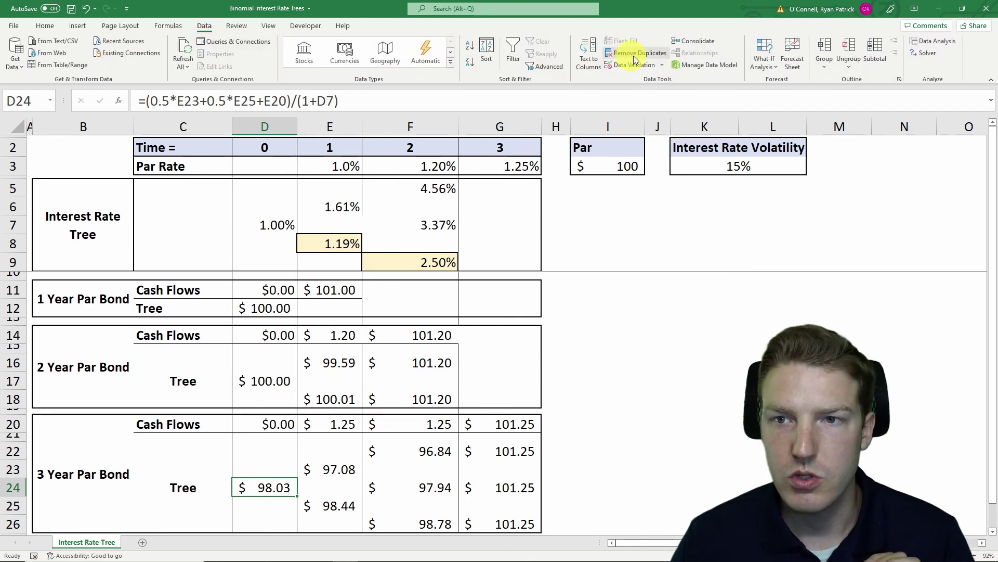
left_click(764, 63)
left_click(784, 98)
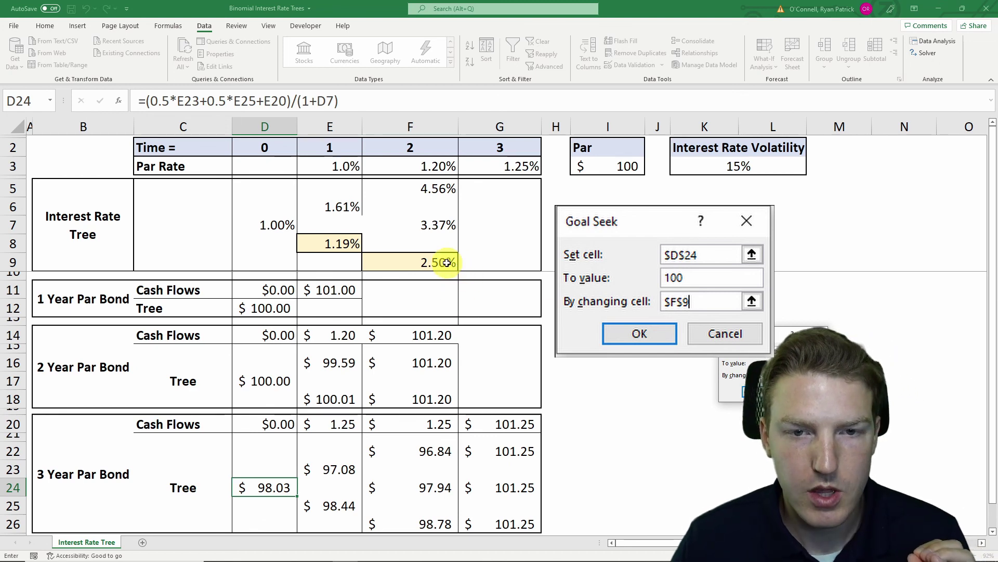
left_click(424, 262)
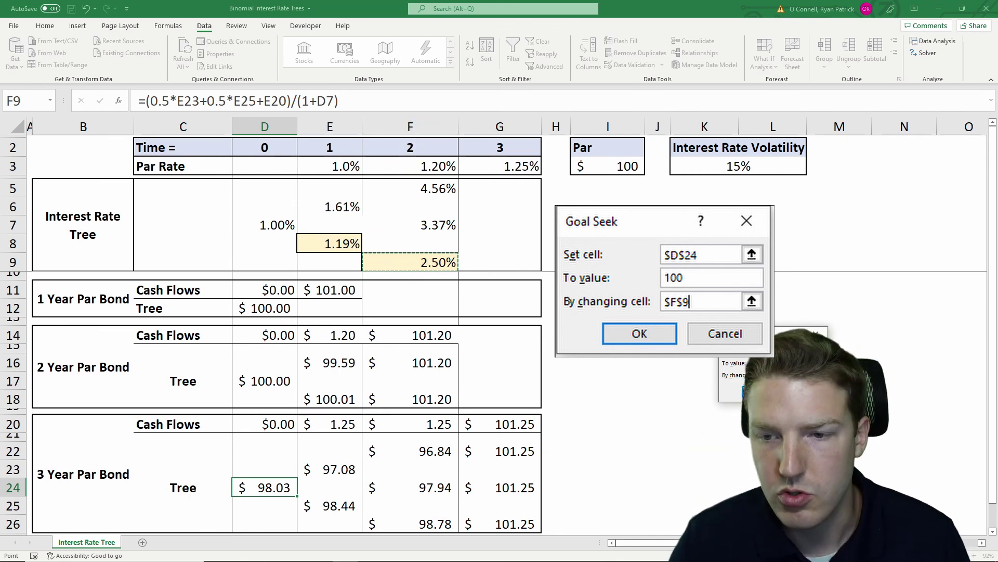
key("Return")
left_click(759, 391)
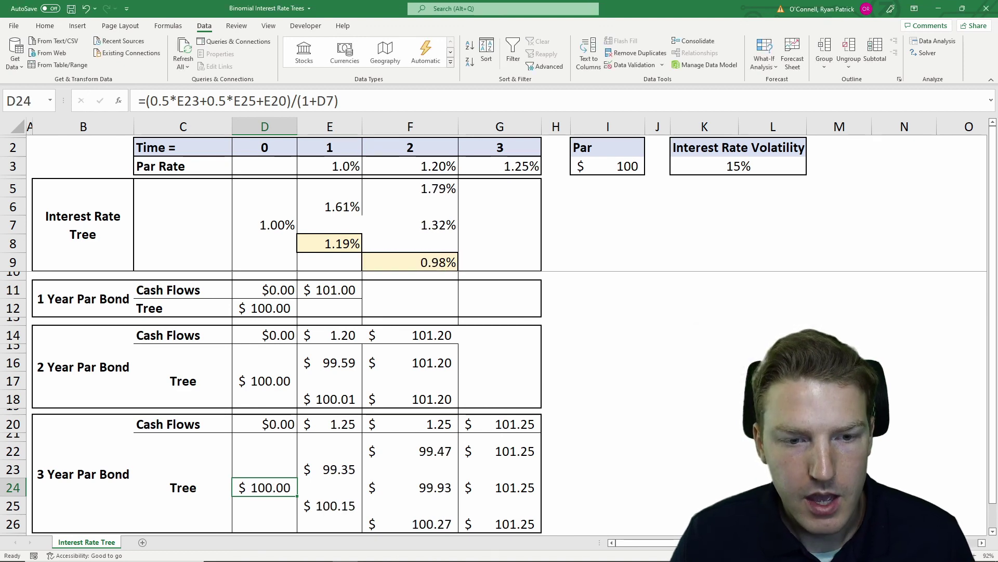
left_click(676, 382)
left_click(410, 261)
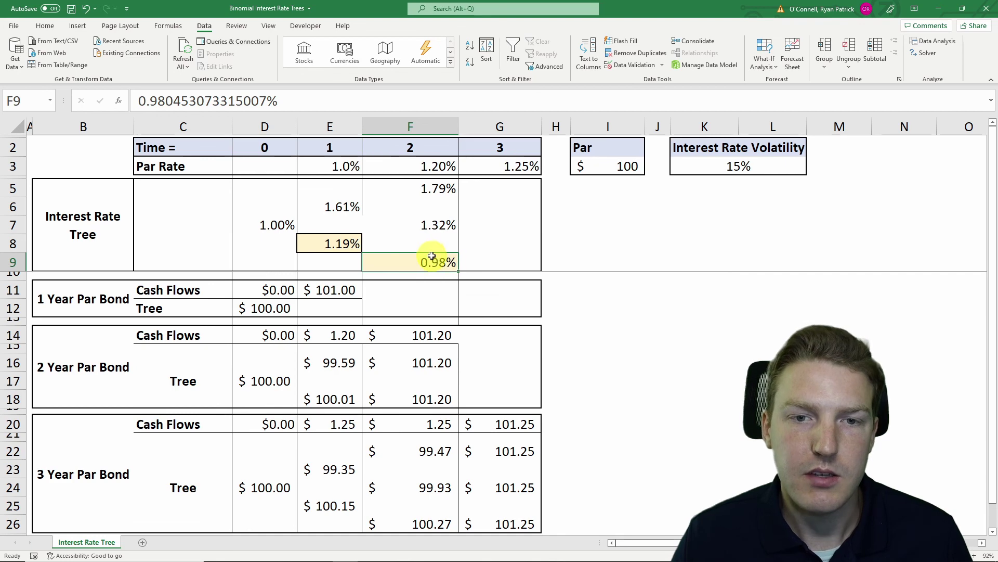
left_click_drag(94, 186, 482, 216)
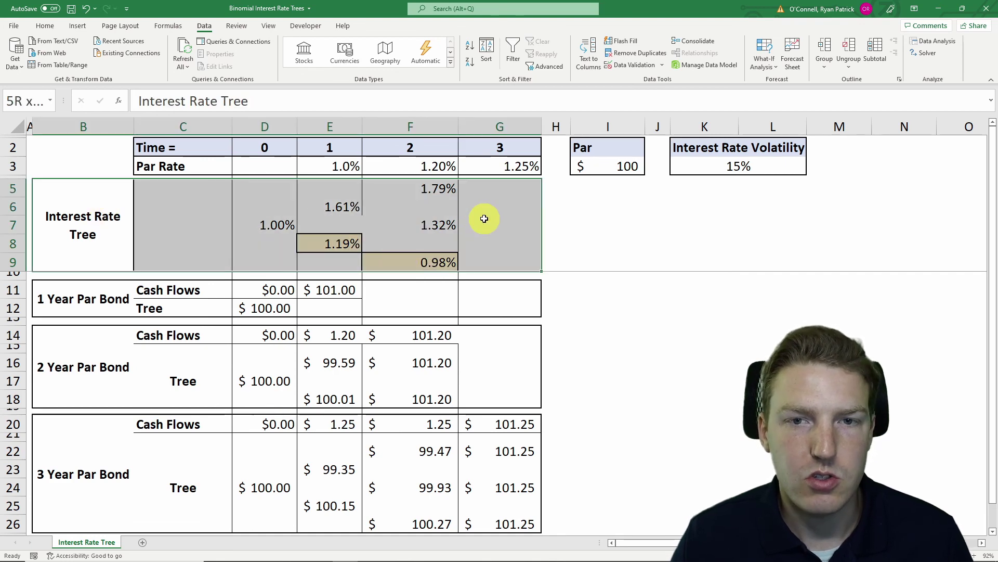
left_click(642, 232)
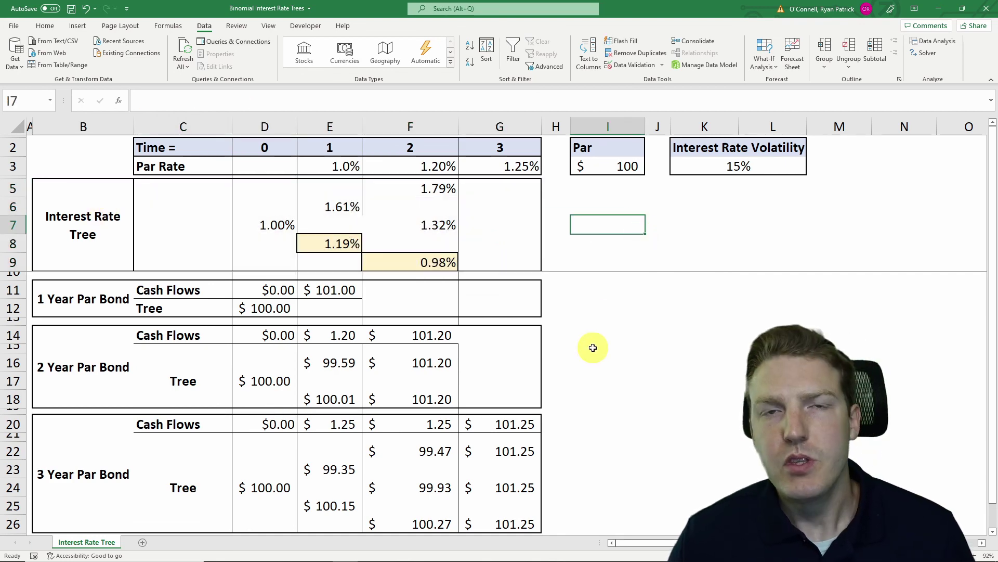